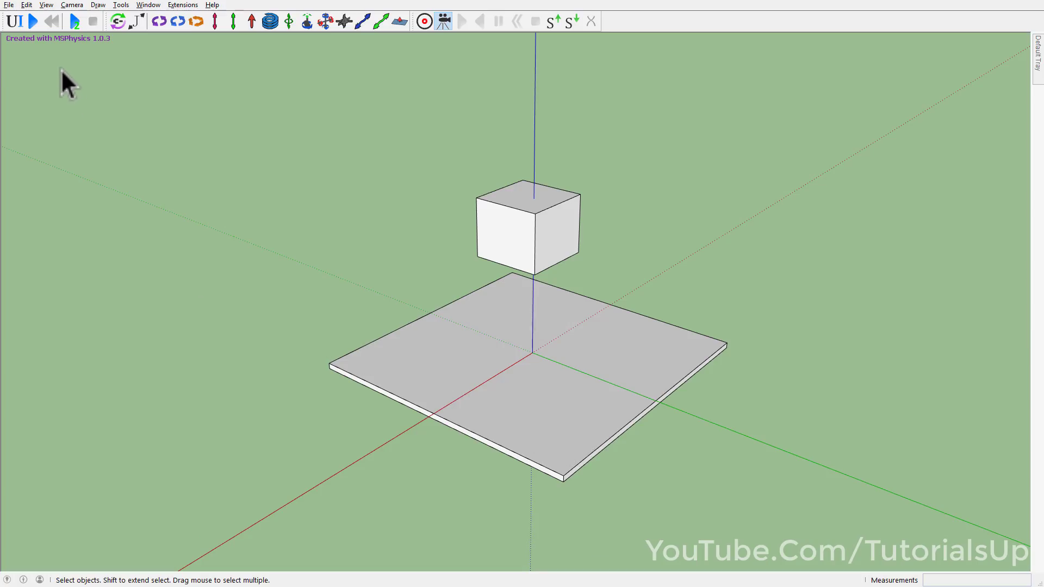
Open the grey plate's MSPhysics properties and test-run the simulation with the plate still Dynamic.
click(17, 22)
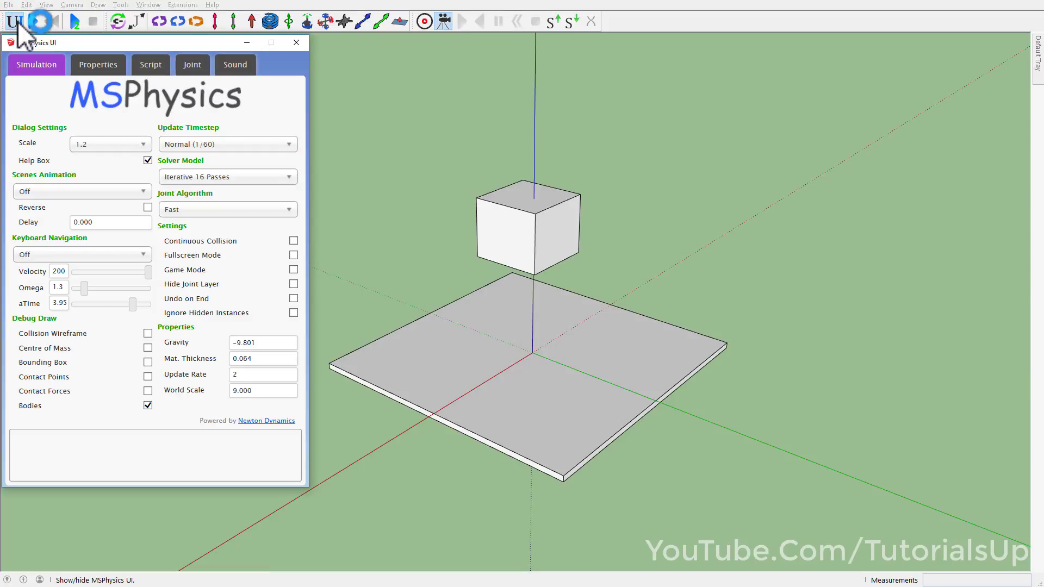
click(95, 72)
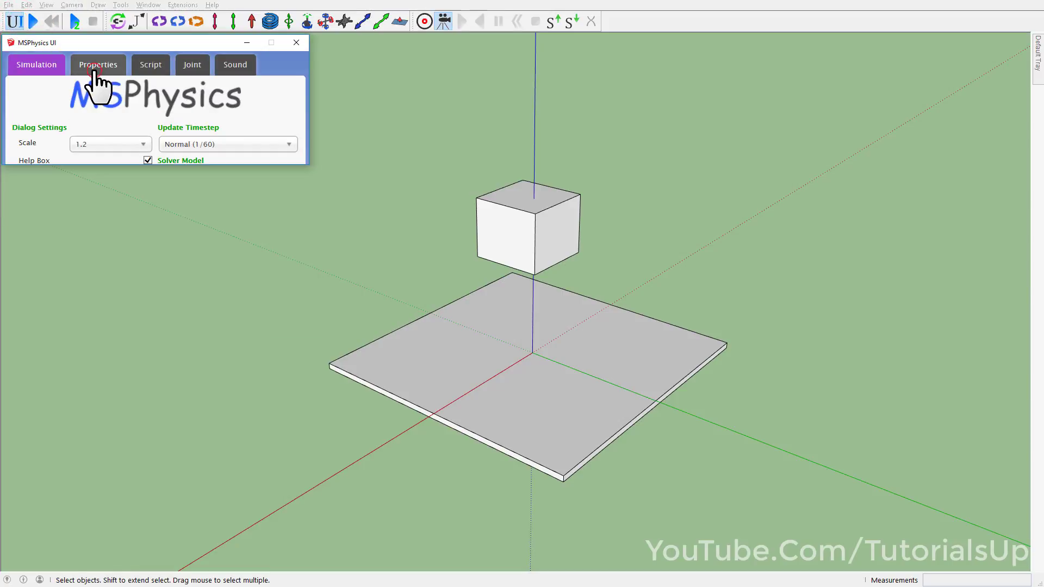
click(560, 394)
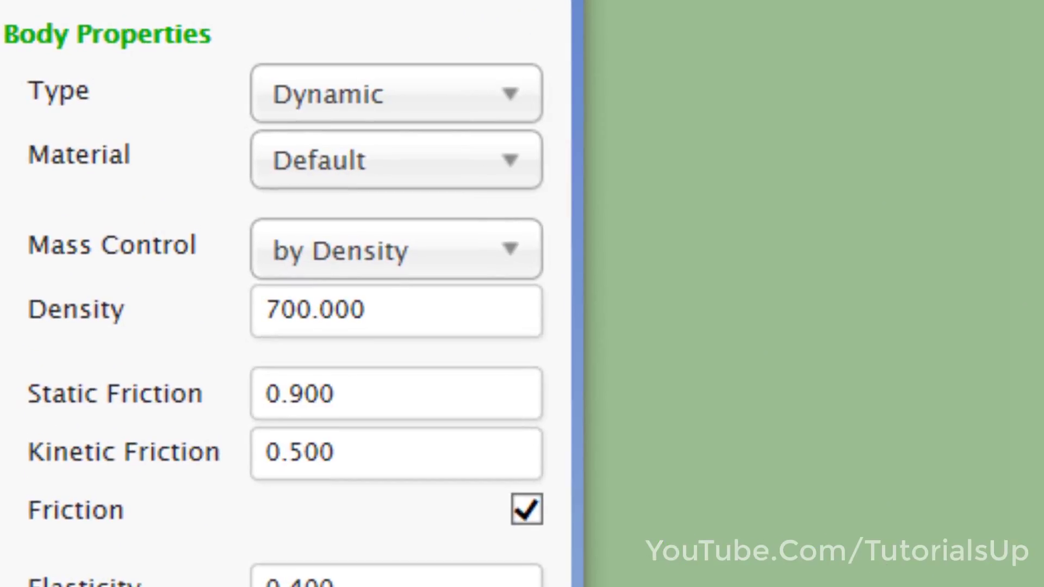
click(397, 94)
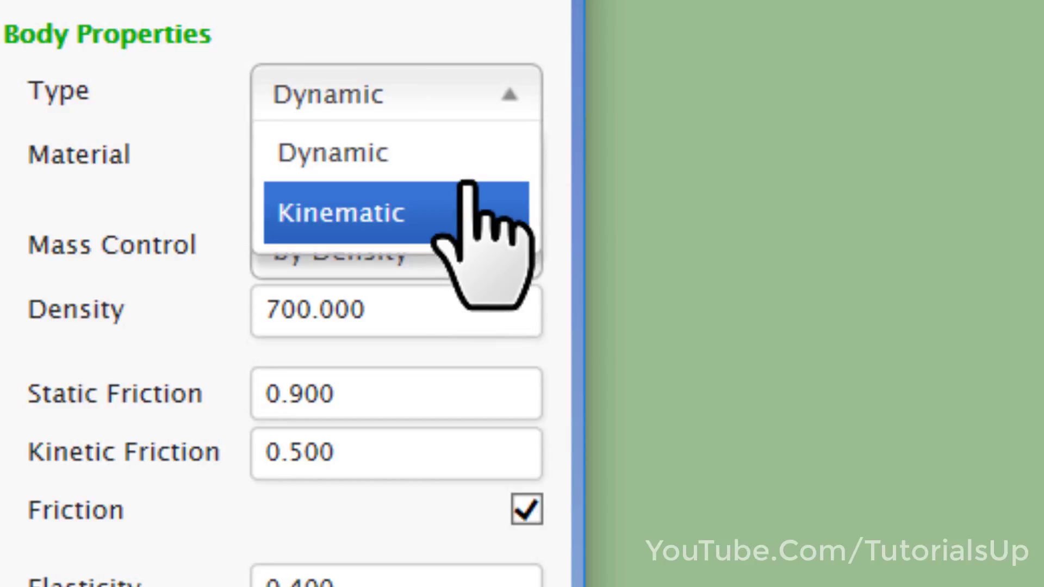
click(469, 162)
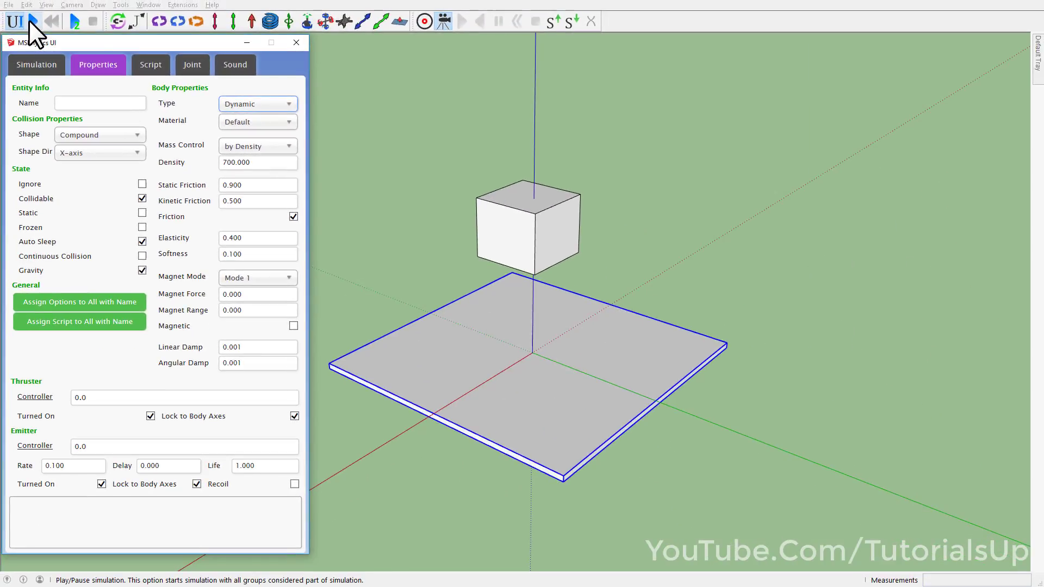
click(30, 22)
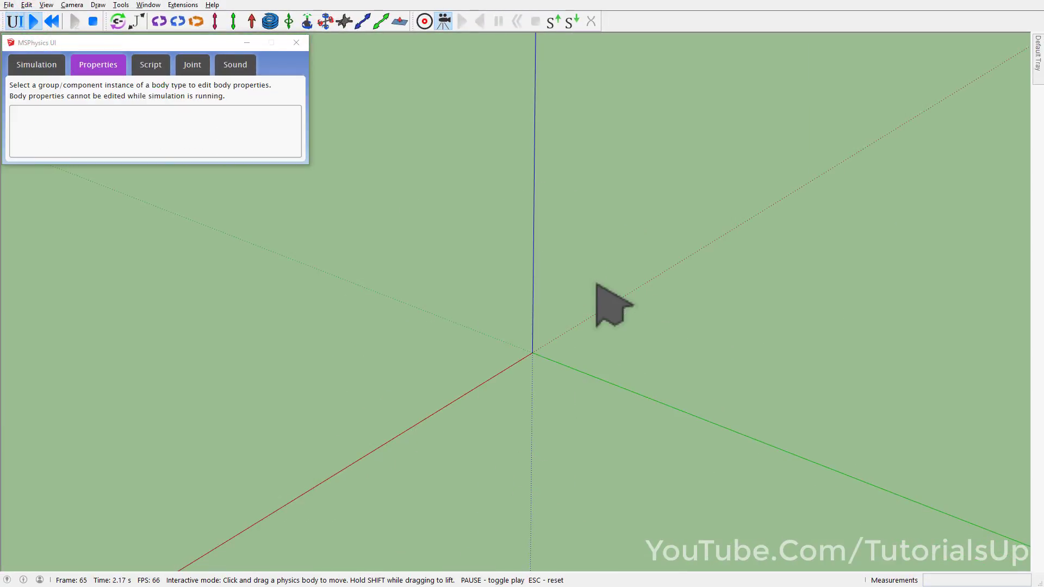
click(51, 21)
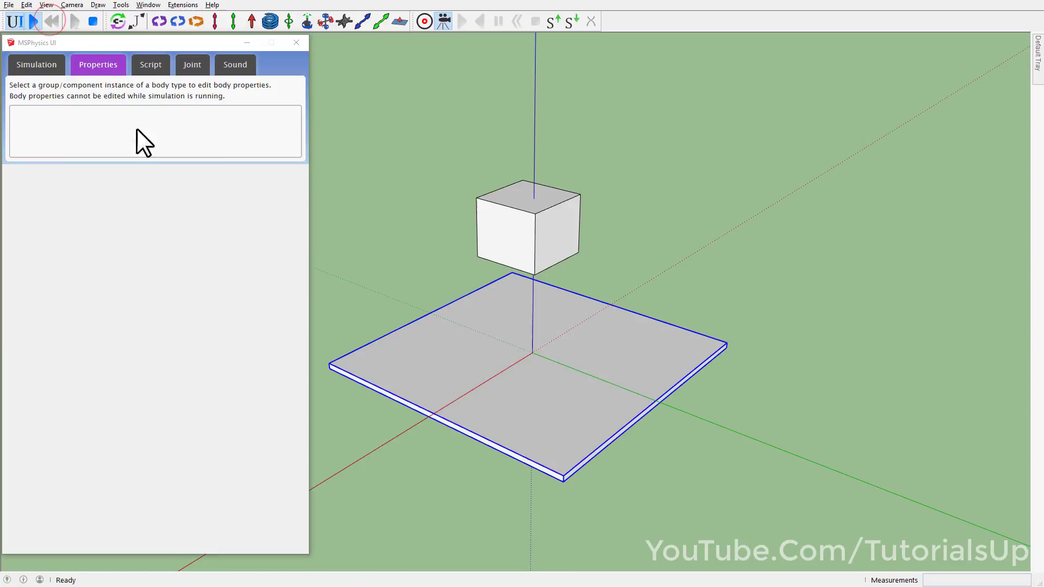
Change the grey plate's body type to Kinematic.
click(596, 354)
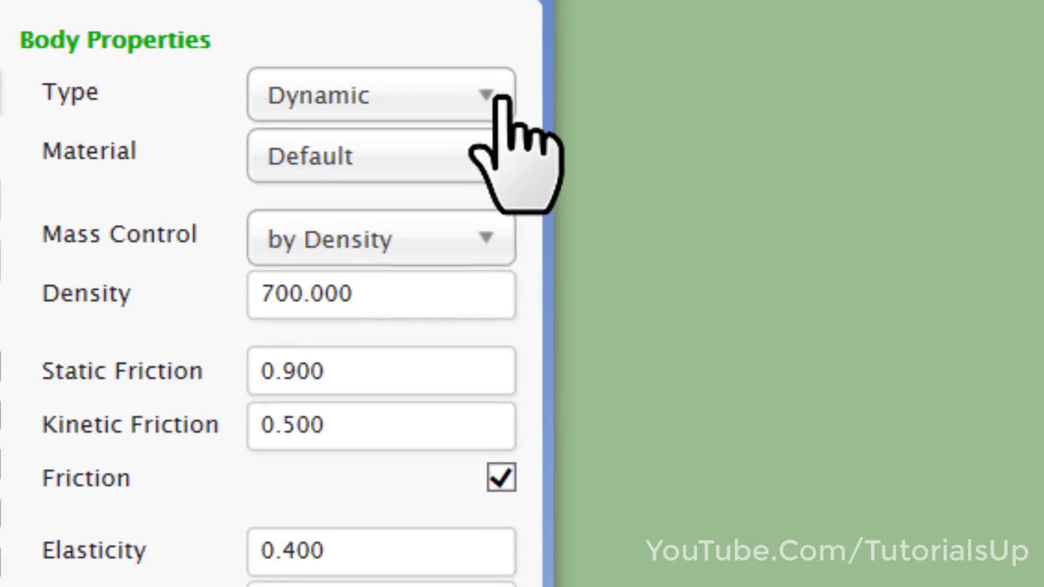
click(514, 89)
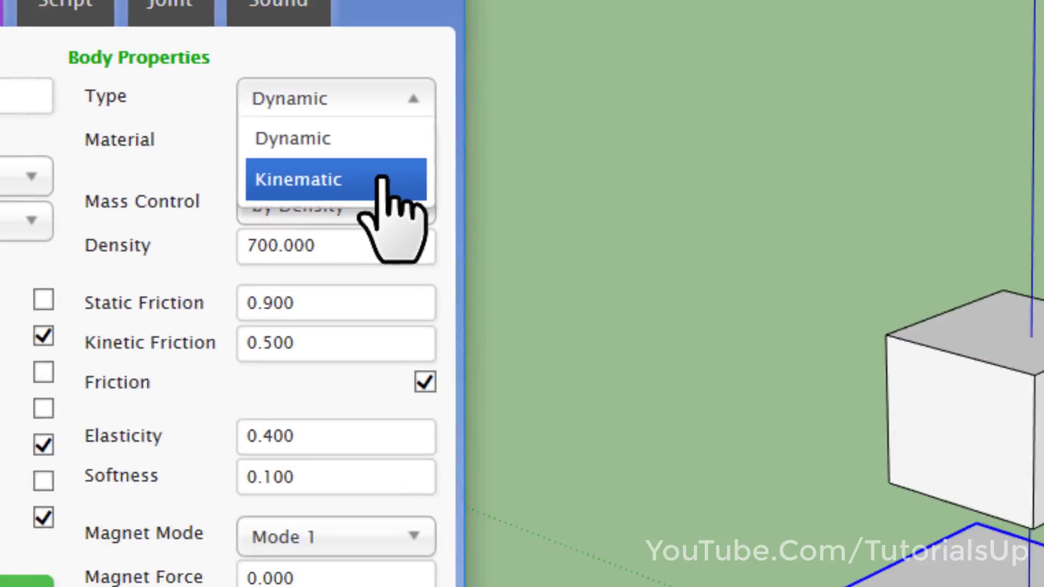
click(465, 212)
Run the simulation to watch the cube land on the fixed plate, then switch to the MSPhysics documentation browser.
click(393, 198)
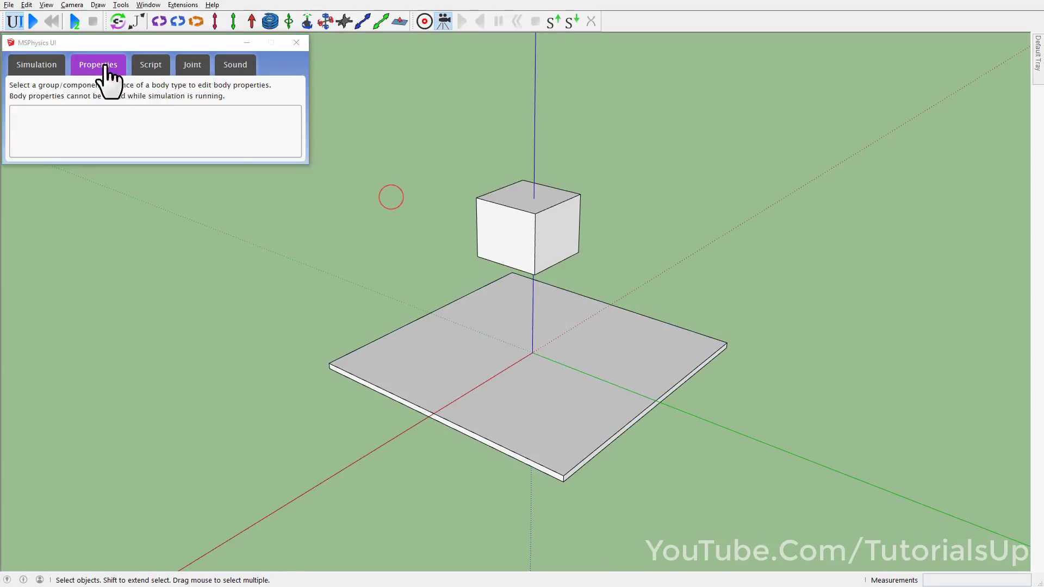
click(32, 23)
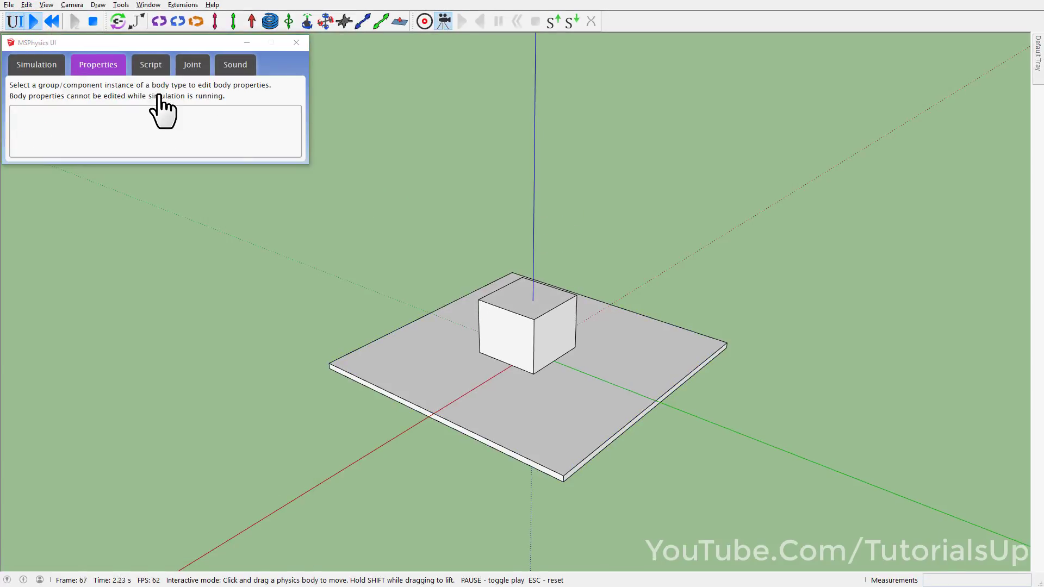
scroll(496, 400, up, 2)
scroll(489, 414, up, 3)
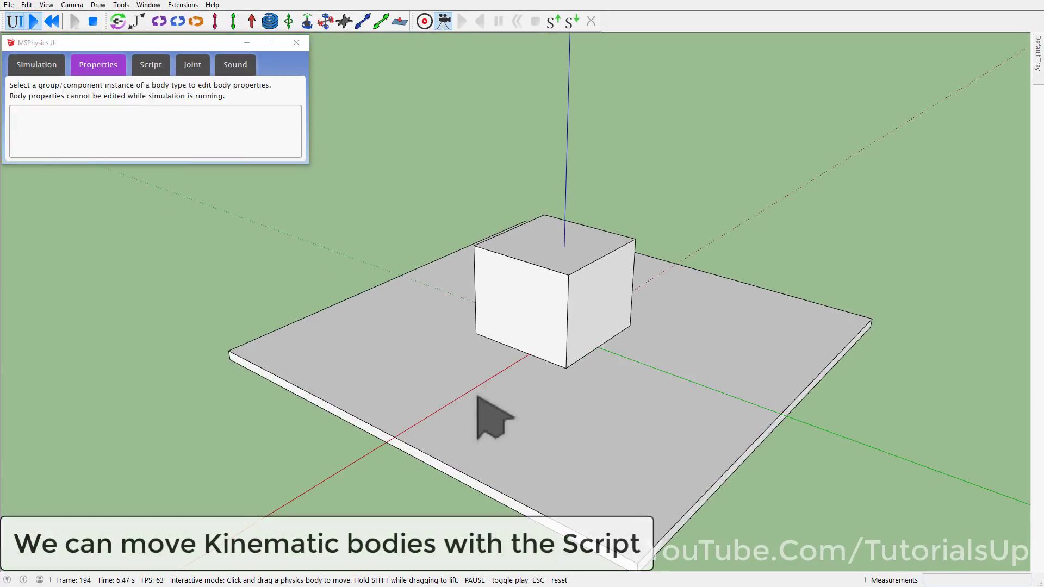
scroll(473, 440, up, 3)
scroll(660, 349, down, 2)
scroll(683, 342, down, 1)
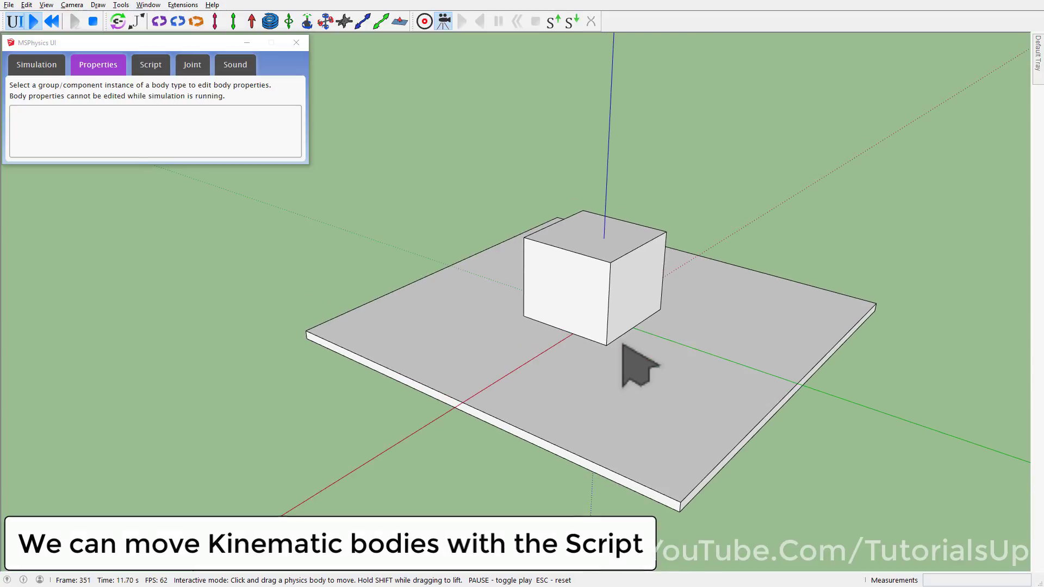
key(alt+Tab)
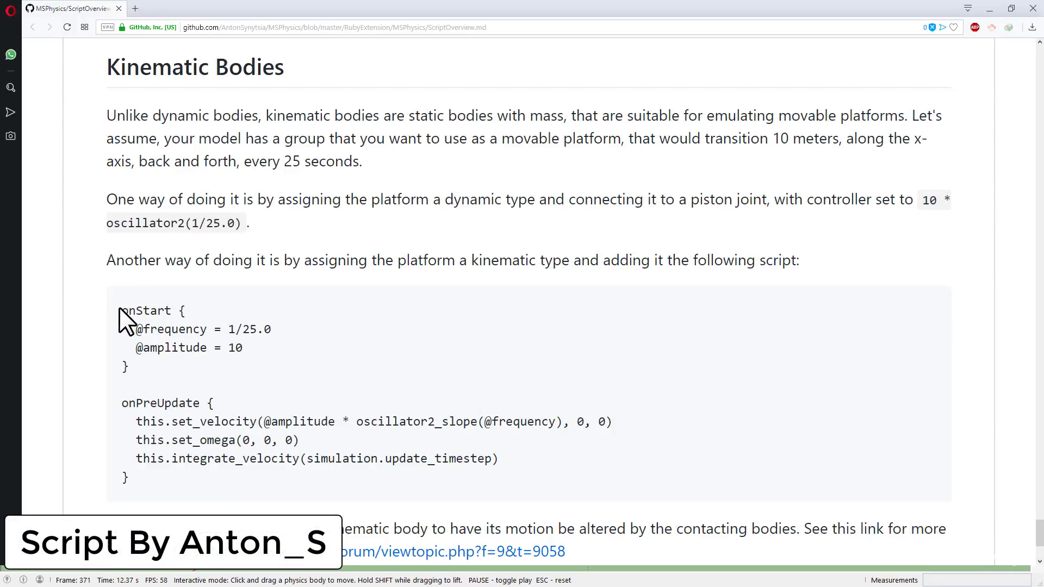
Copy the onStart/onPreUpdate example from GitHub's Kinematic Bodies section and return to SketchUp.
mouse_move(121, 309)
mouse_down()
mouse_move(126, 370)
mouse_move(167, 487)
mouse_up()
key(ctrl+c)
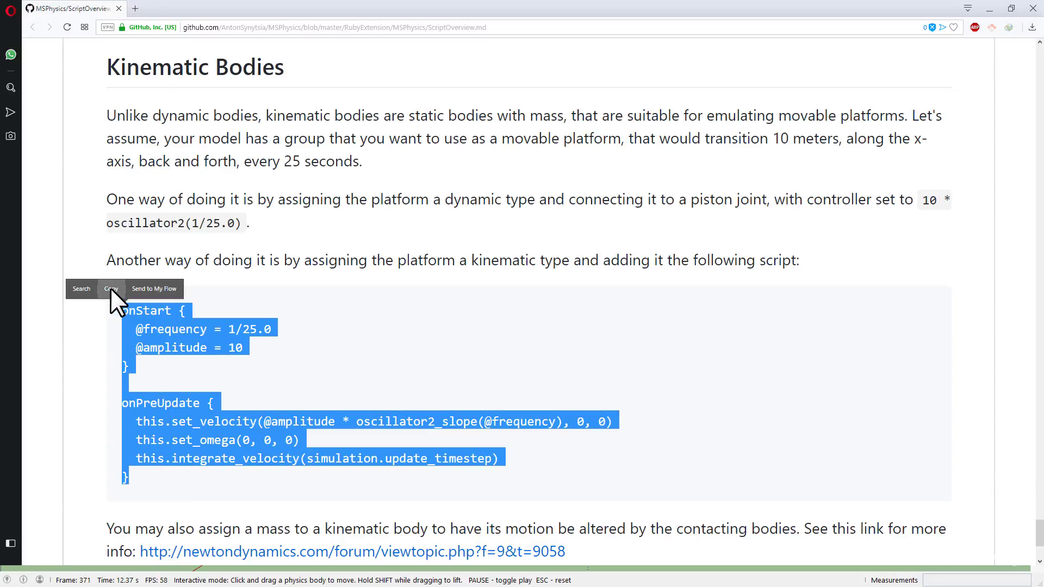
click(111, 288)
key(alt+Tab)
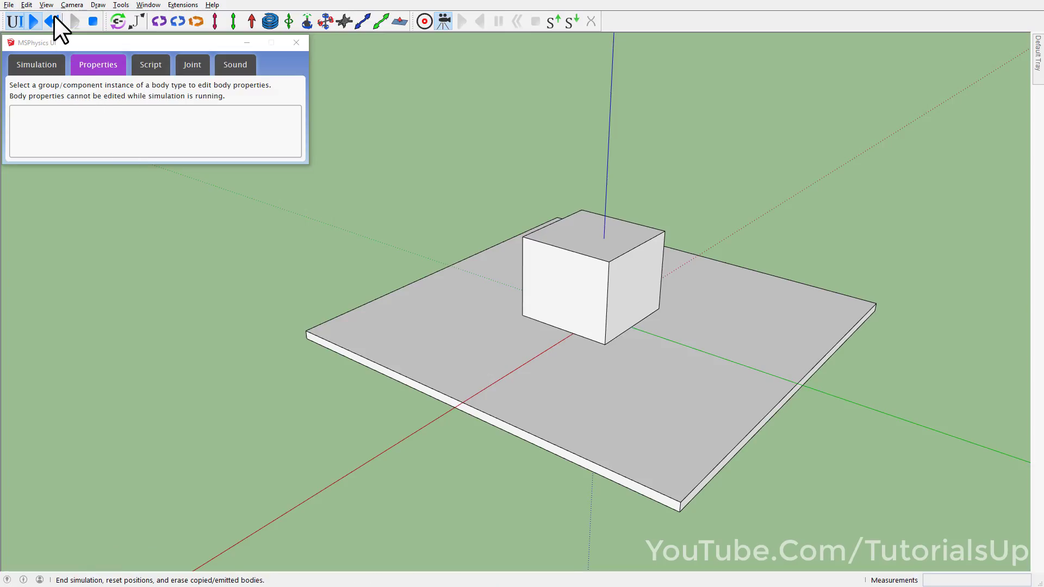
Paste the oscillating-platform script (frequency 1/25.0, amplitude 10) into the plate's Script tab.
click(53, 15)
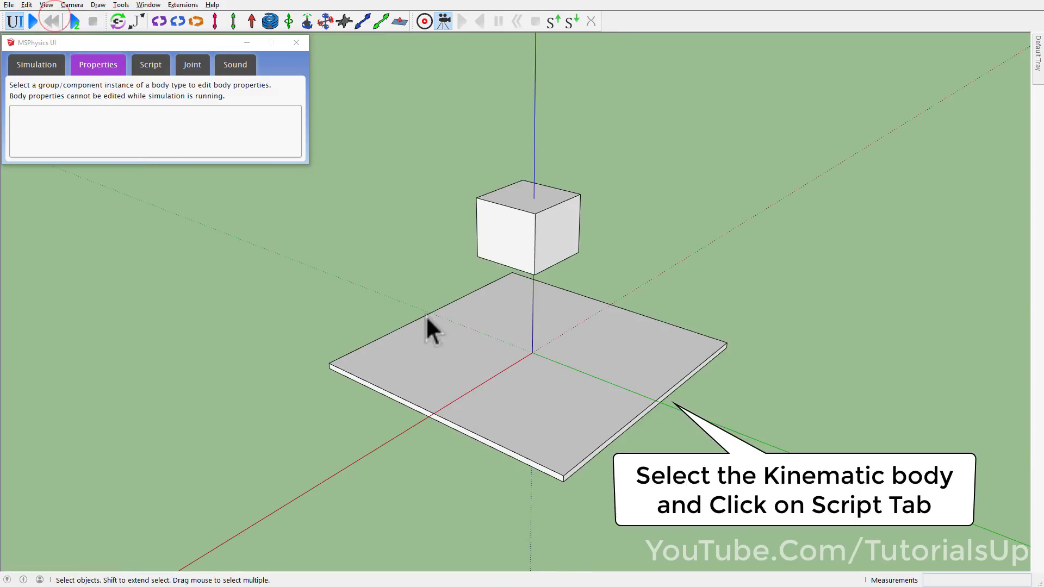
click(449, 343)
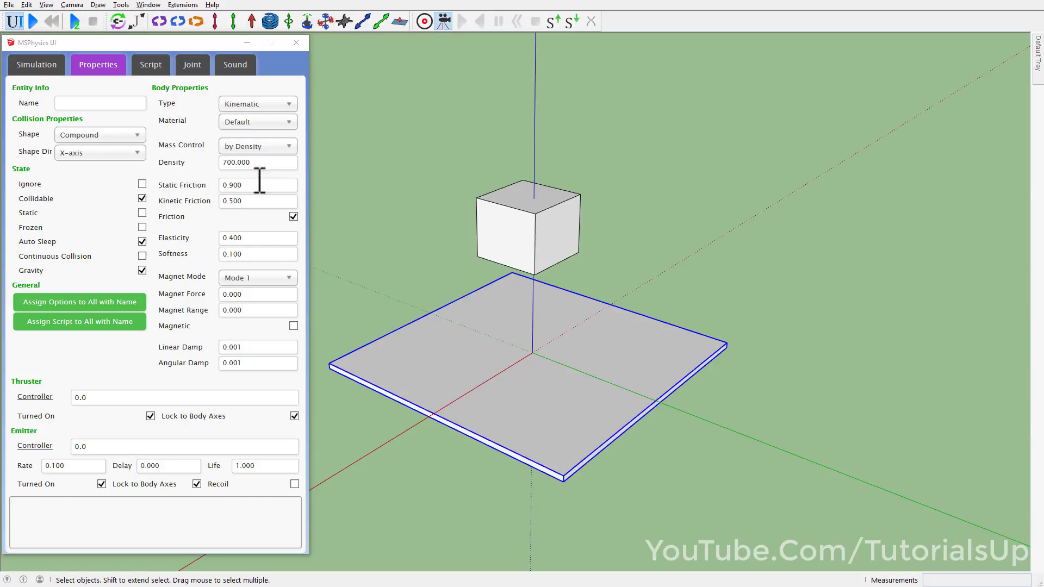
click(151, 66)
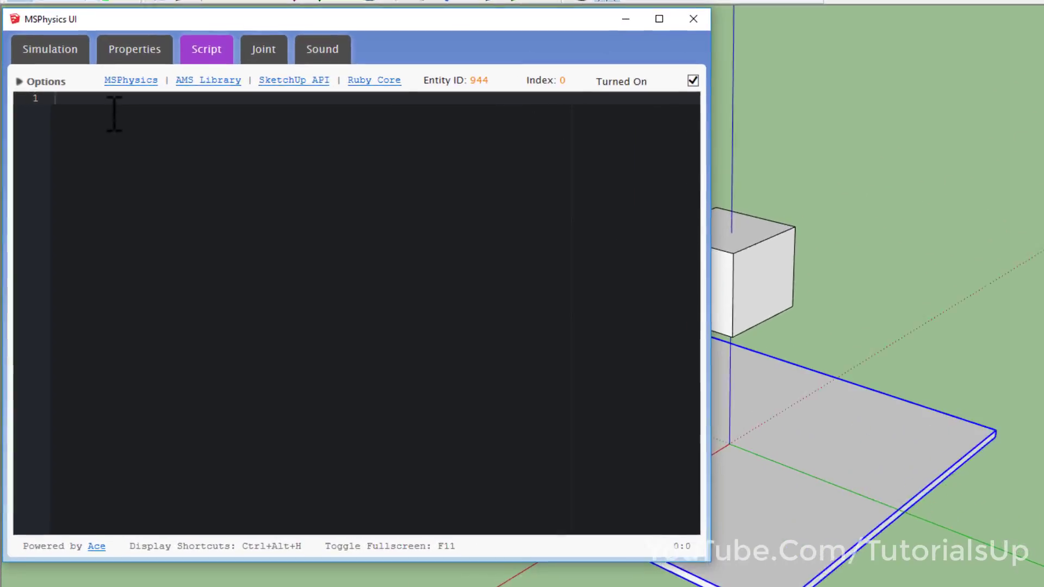
click(86, 101)
key(ctrl+v)
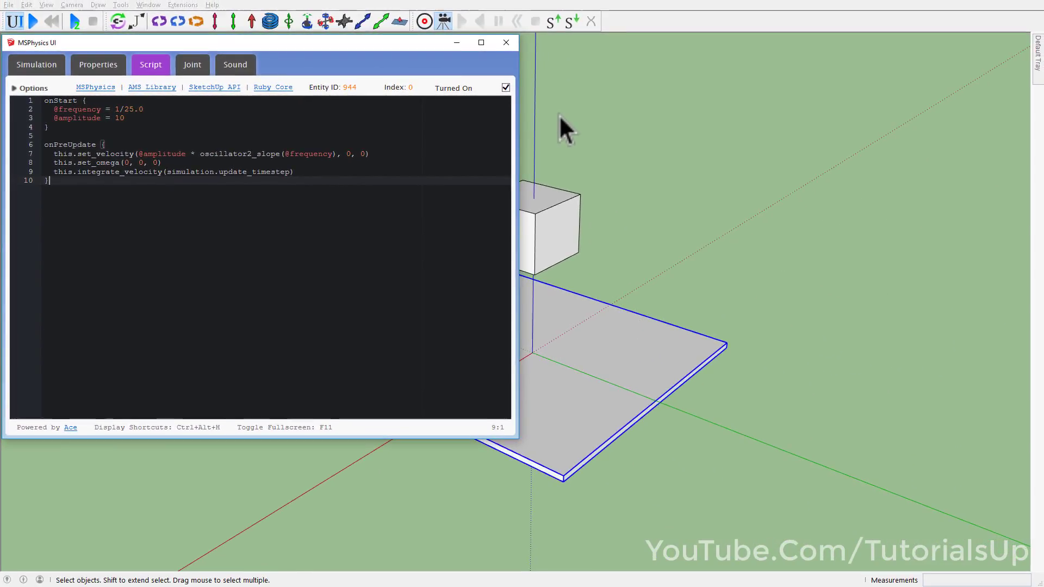
click(558, 116)
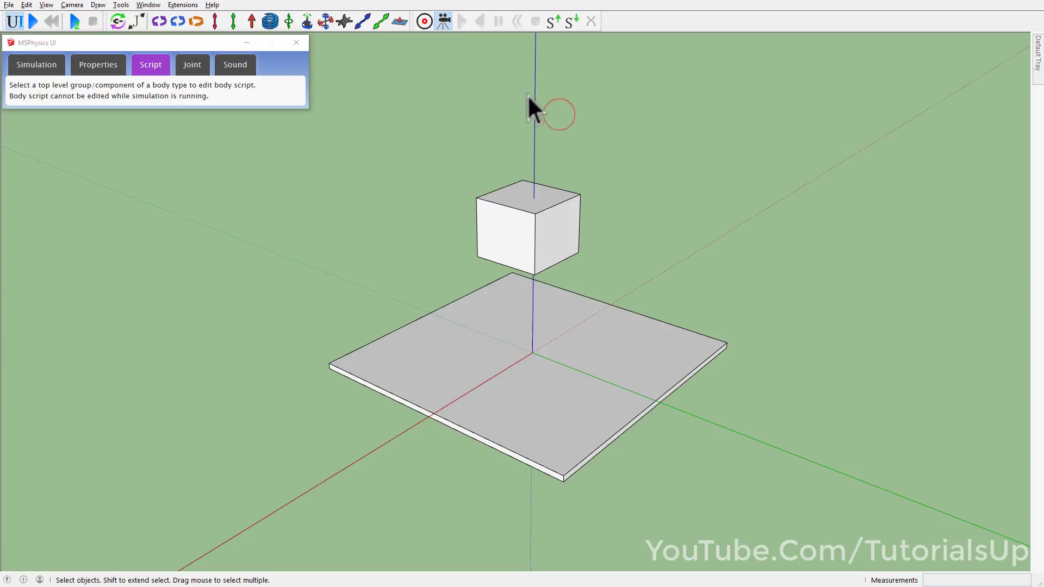
Test-run the scripted platform, orbiting the view and shoving the plate and cube sideways.
click(27, 22)
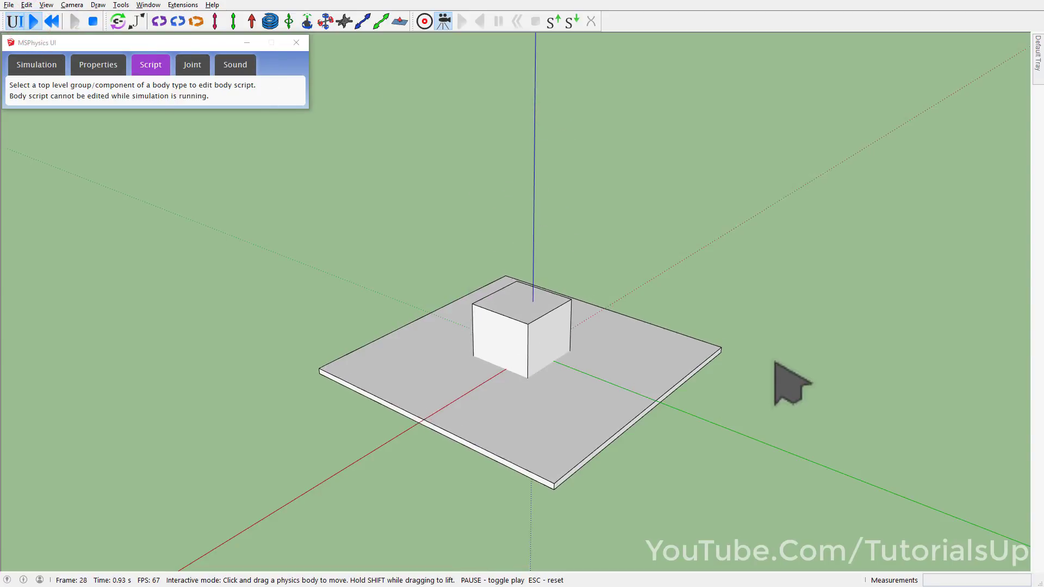
scroll(777, 363, down, 3)
mouse_move(793, 346)
middle_down()
mouse_move(668, 378)
mouse_move(567, 338)
mouse_move(507, 434)
middle_up()
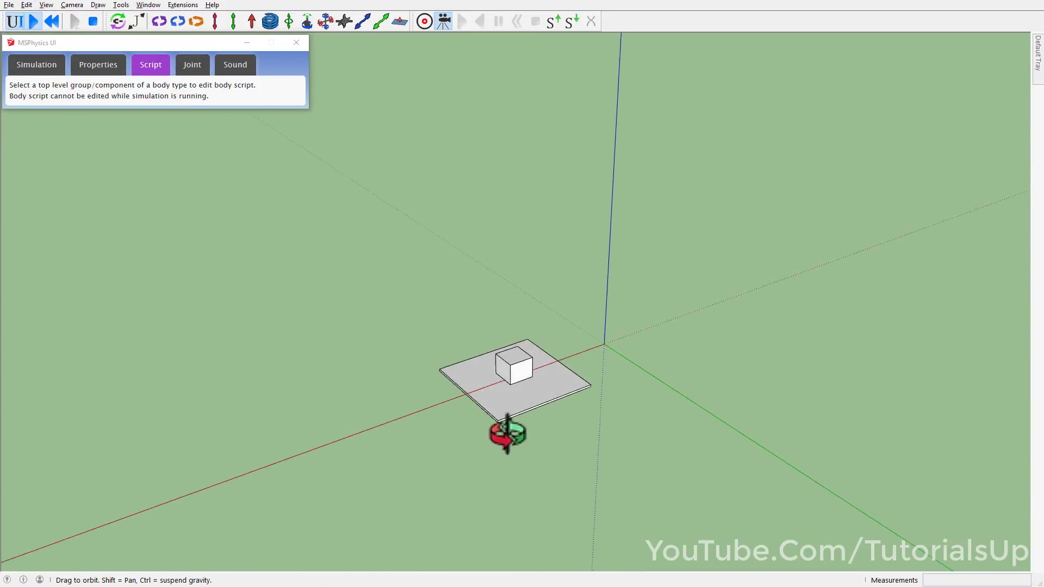
scroll(380, 500, up, 2)
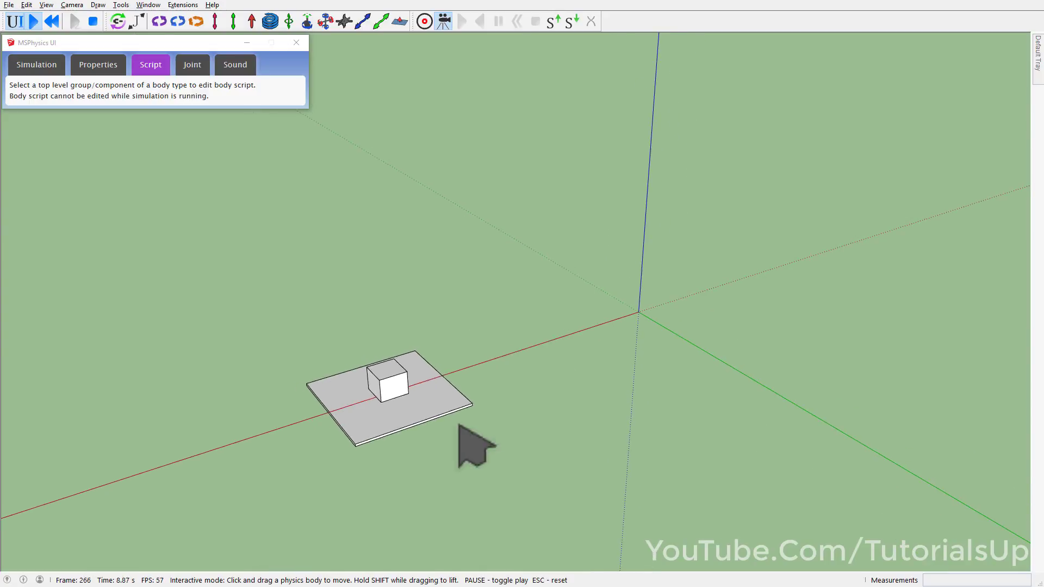
drag(454, 416, 345, 400)
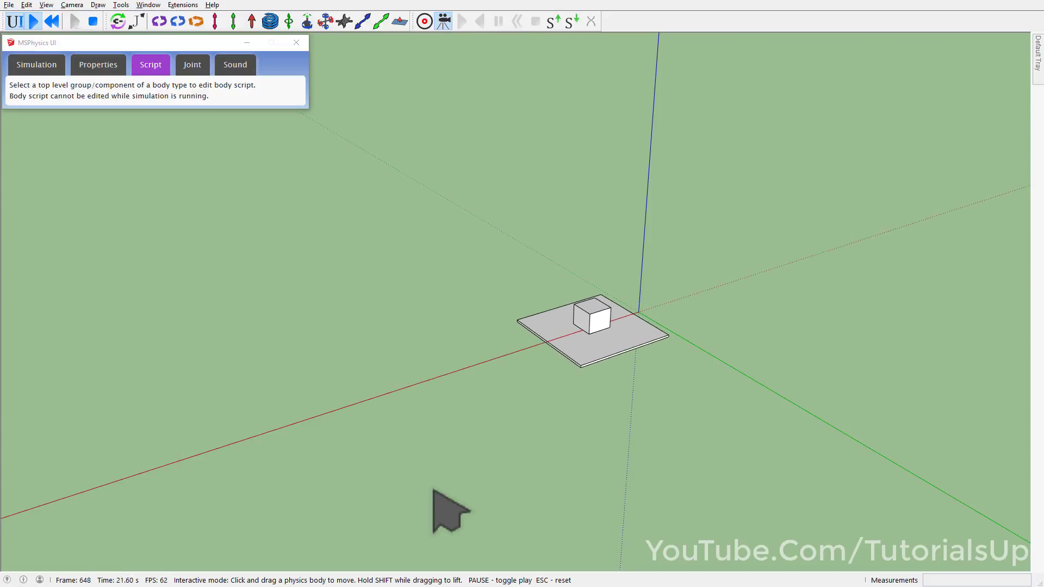
scroll(433, 489, up, 1)
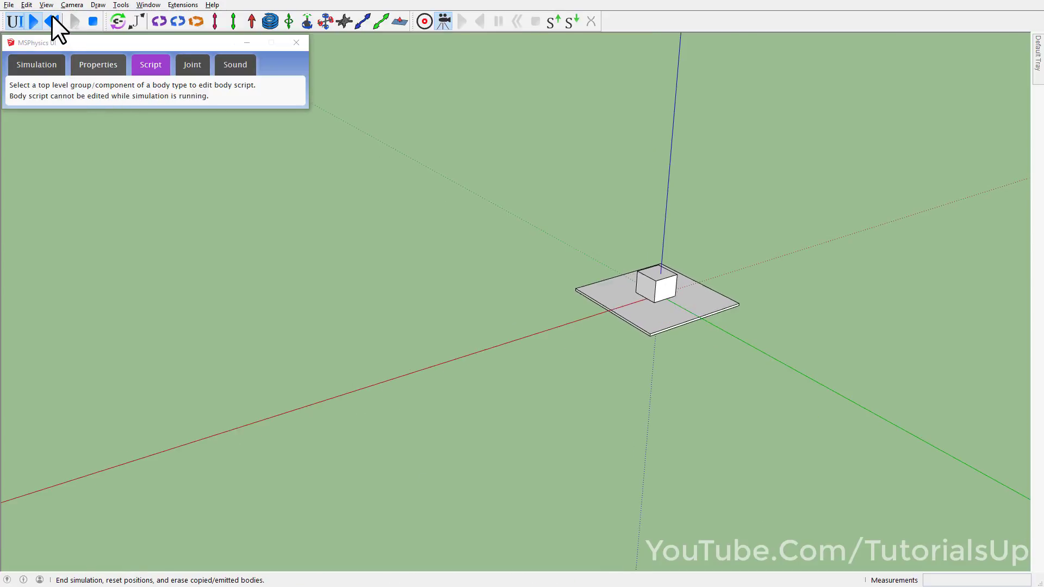
Reset the scene and reselect the plate to show its script.
click(52, 19)
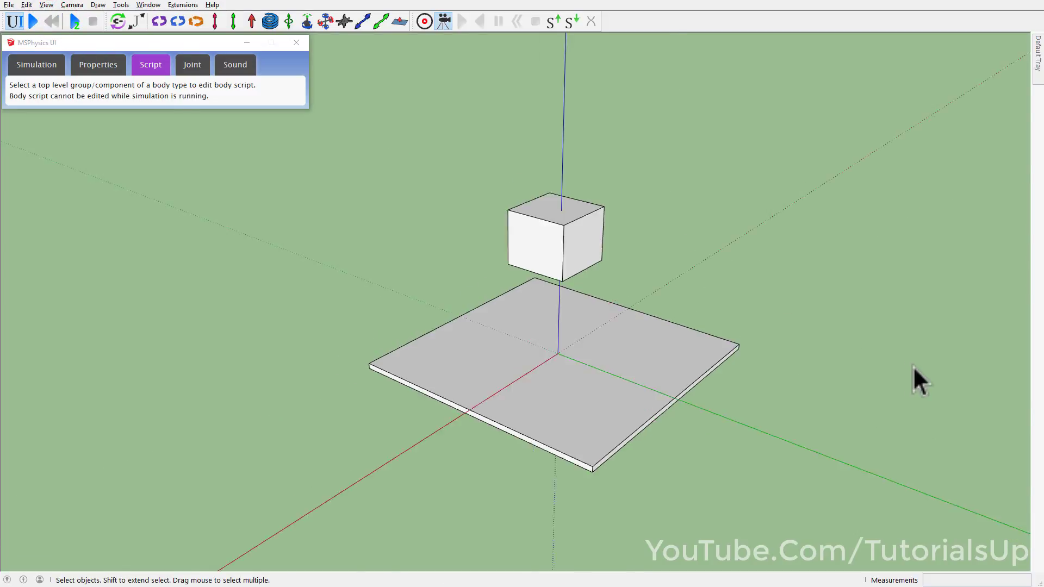
middle_drag(912, 367, 685, 418)
click(665, 419)
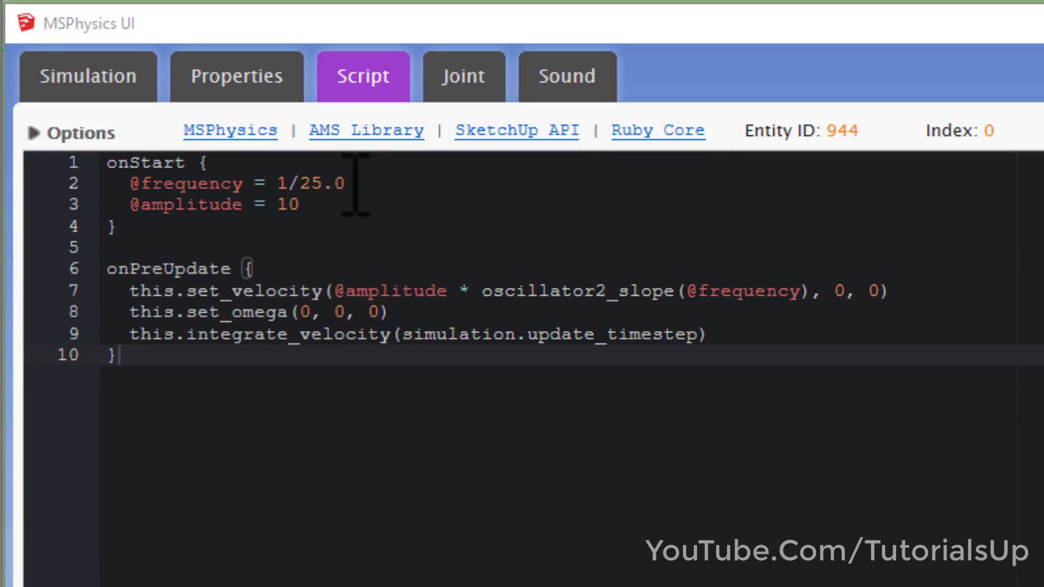
Edit the plate script to amplitude 20 and frequency 1/10.0.
click(312, 207)
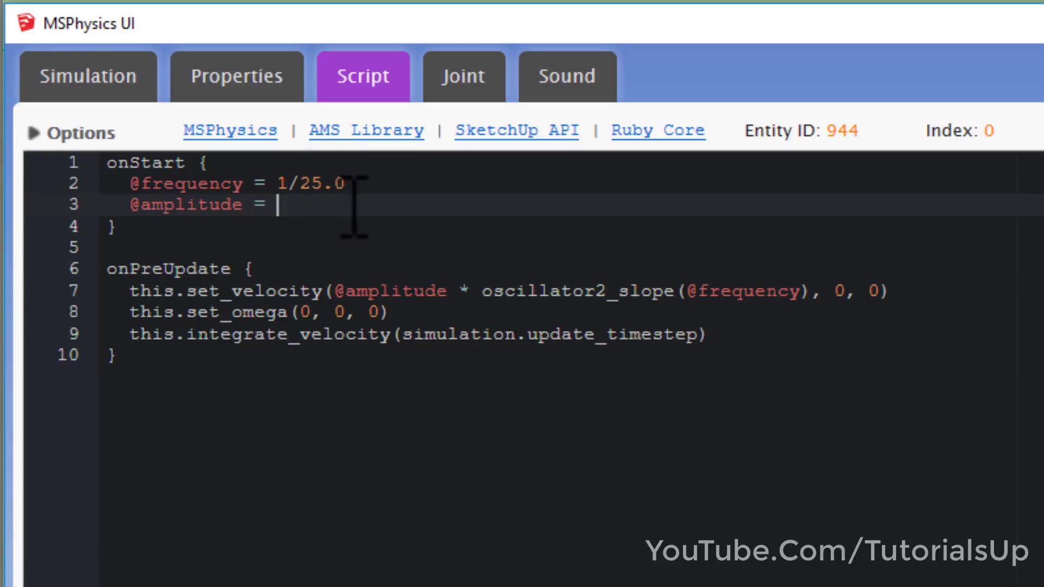
text(20)
click(353, 182)
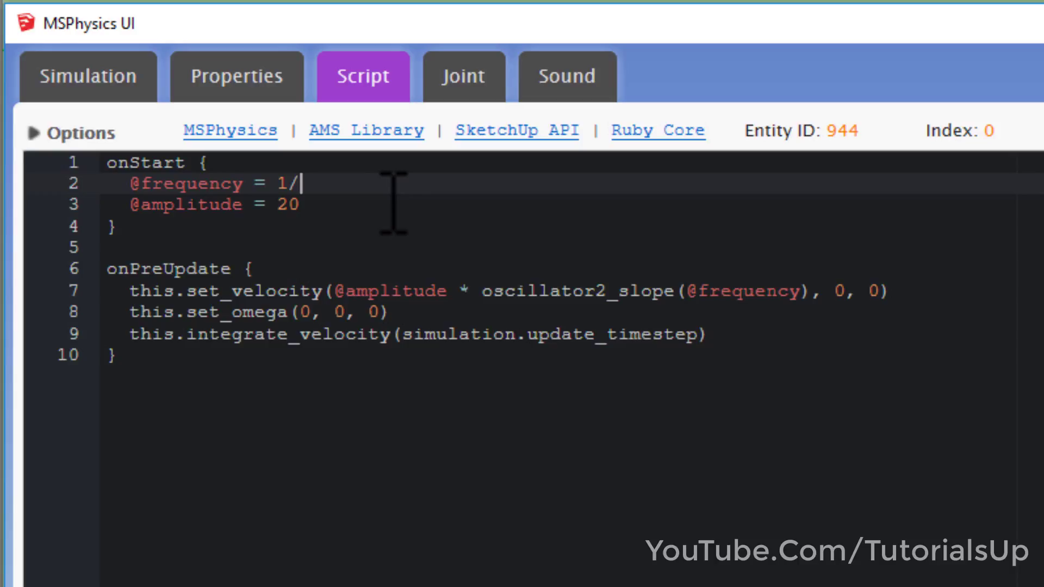
text(10.0)
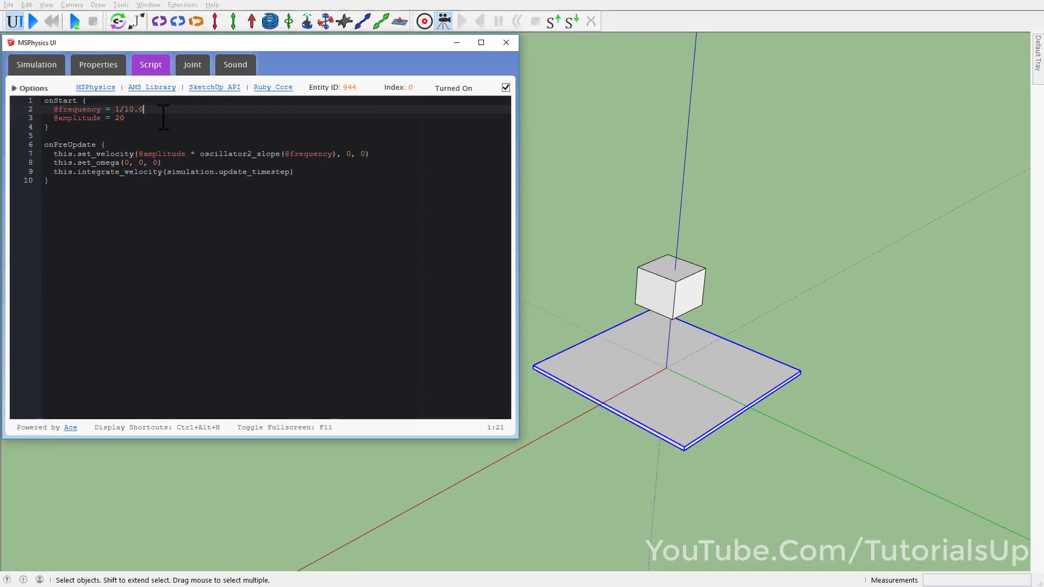
Run the simulation, zooming out to watch the wider, faster swings, then reset.
click(158, 141)
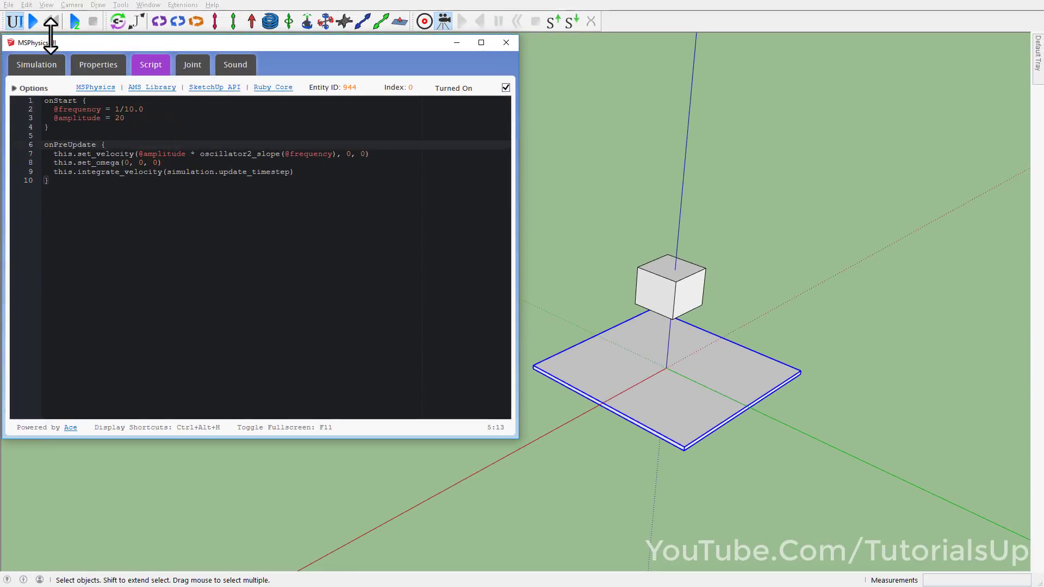
click(34, 22)
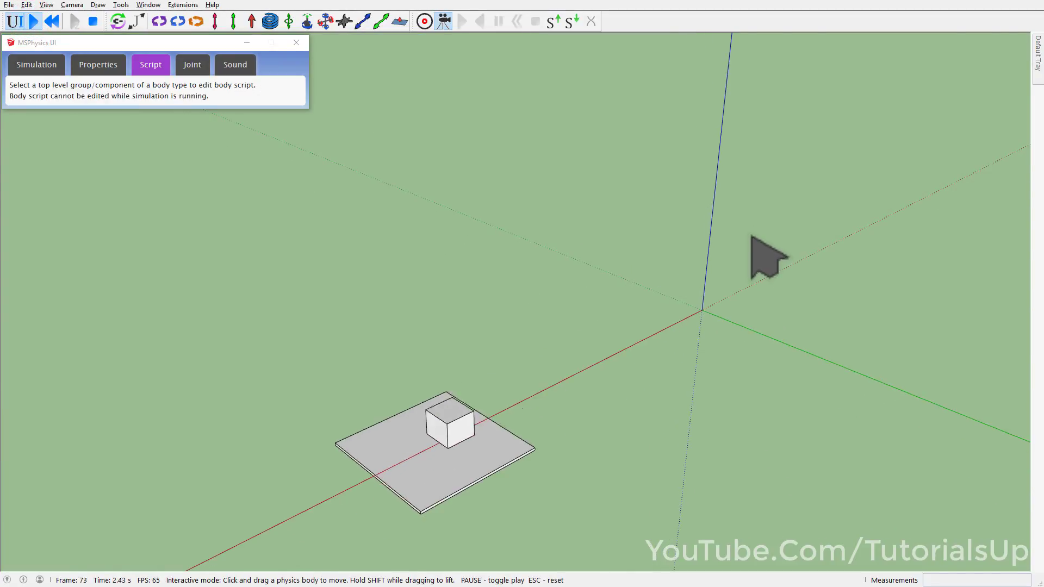
scroll(763, 253, down, 2)
scroll(742, 250, down, 1)
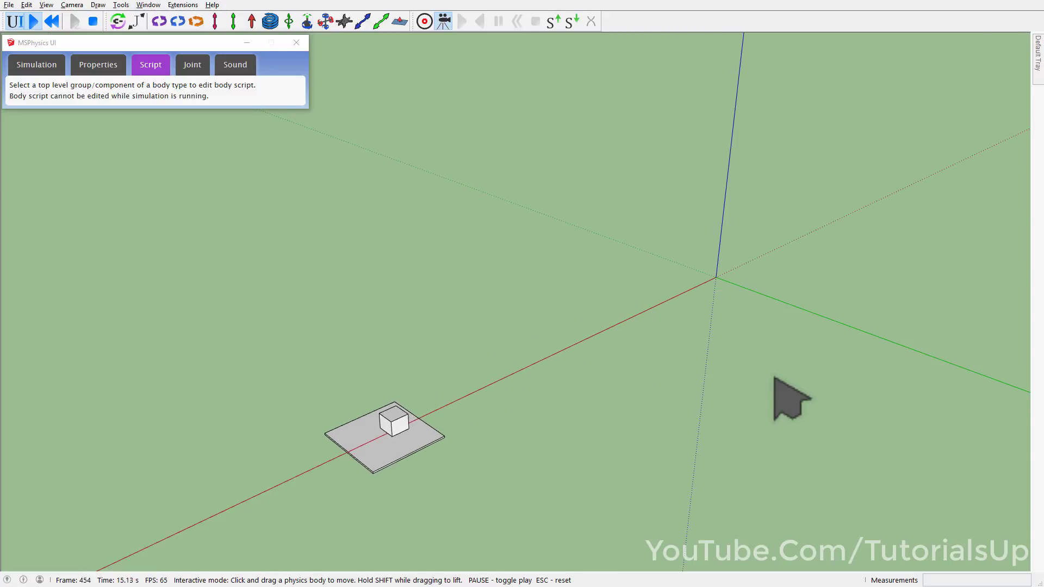
click(52, 24)
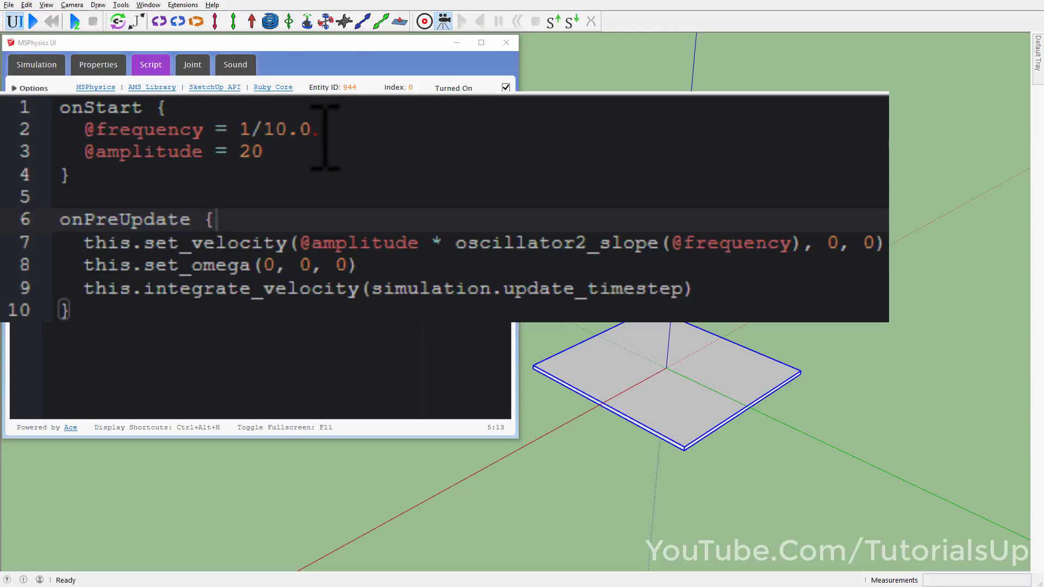
Change the plate's frequency to 1/3.0, test-run the faster motion, and reset.
click(315, 133)
key(BackSpace)
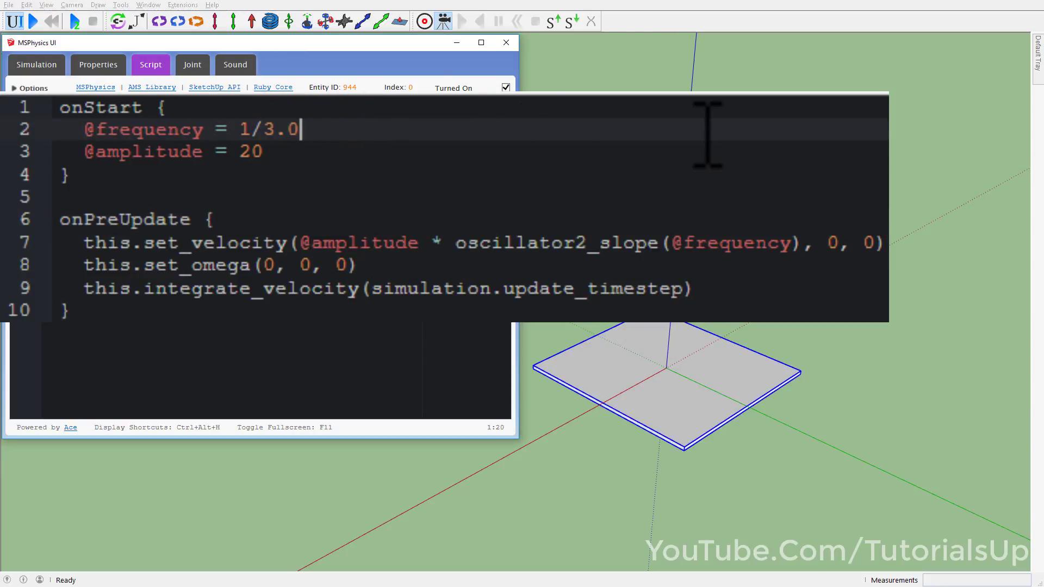
click(23, 22)
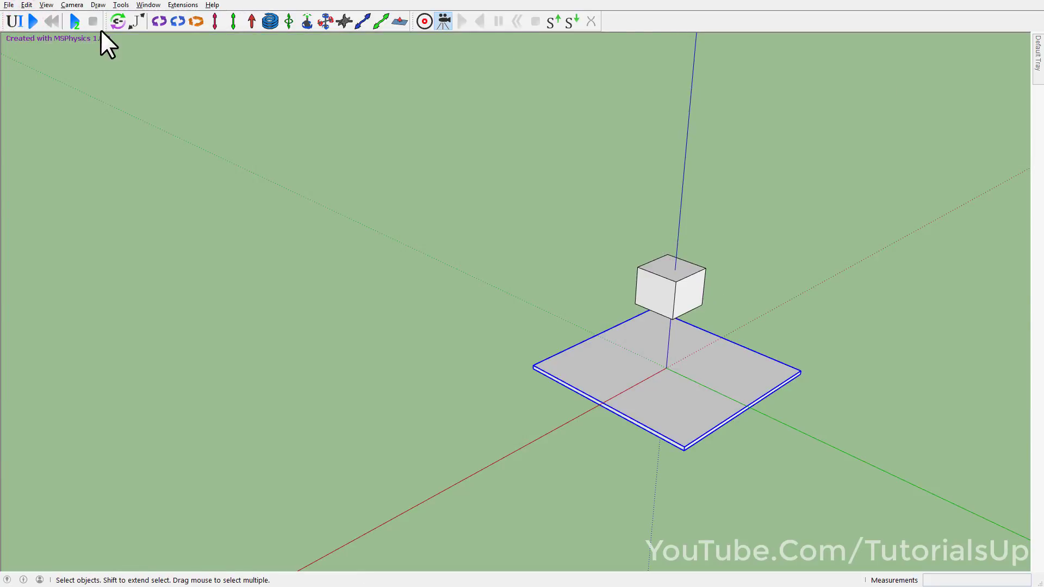
click(32, 22)
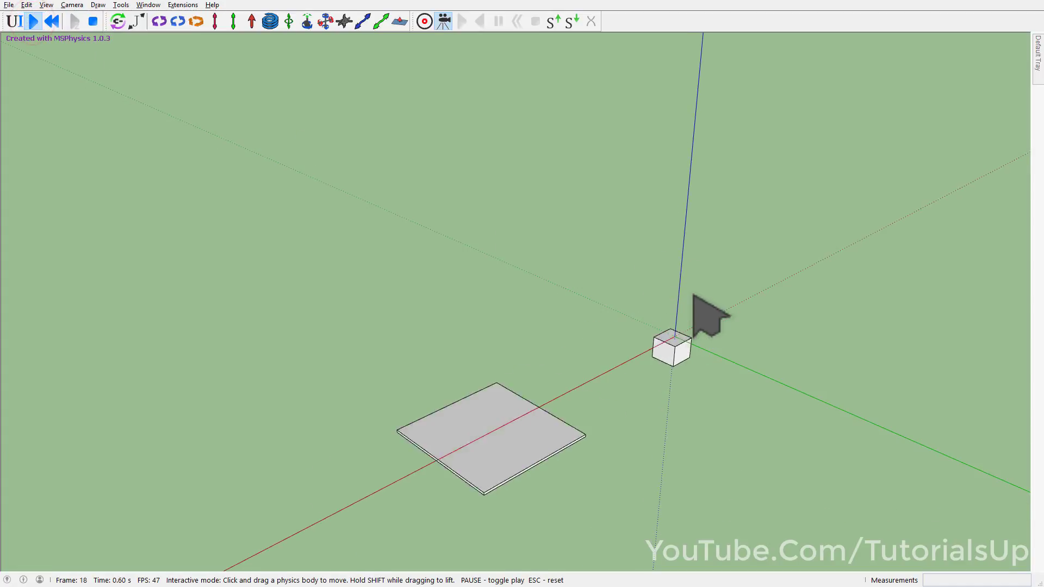
scroll(701, 307, down, 3)
scroll(693, 299, down, 2)
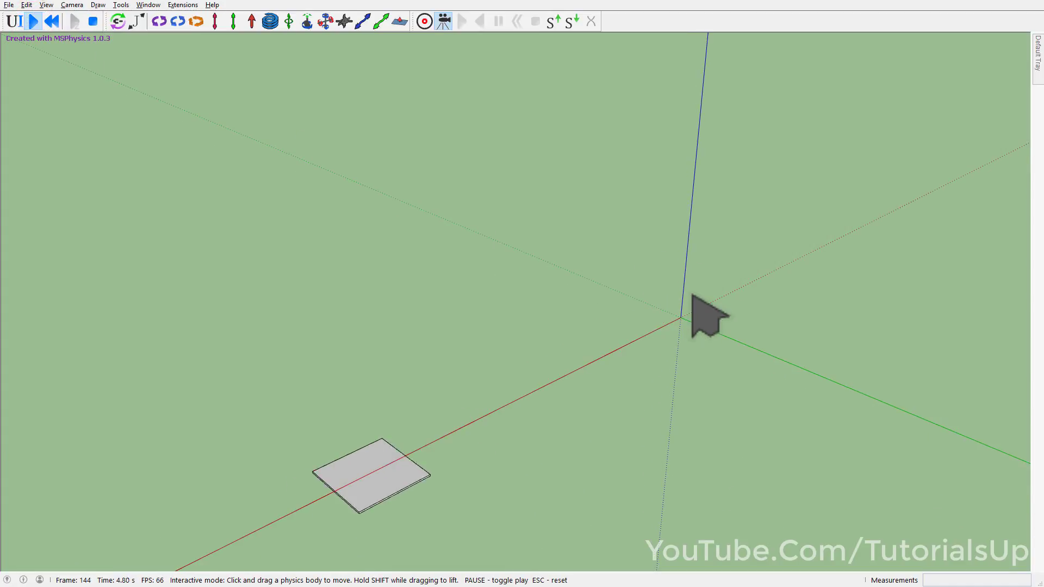
click(51, 20)
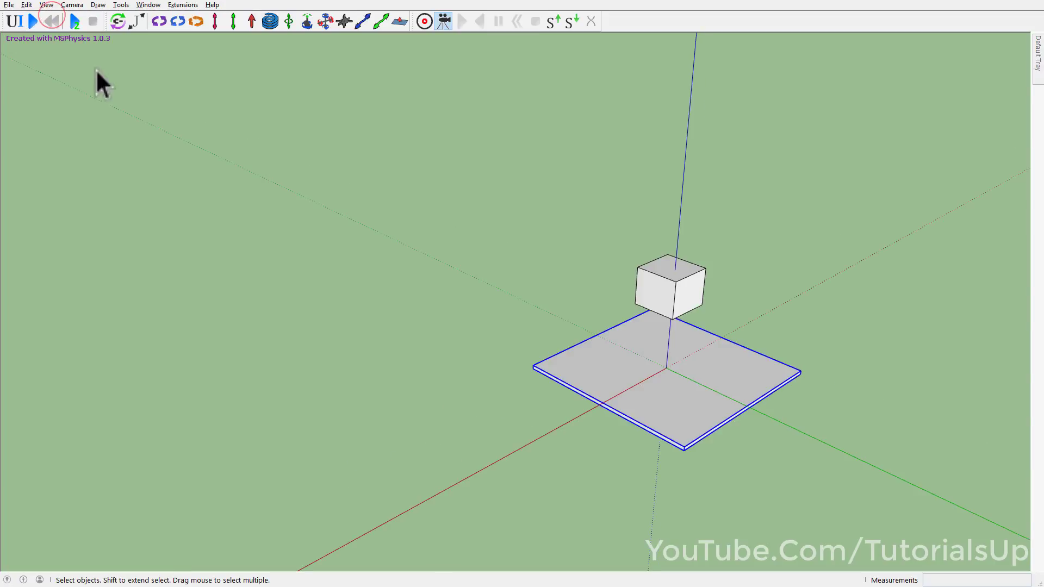
Set the plate script's frequency back to 1/10.0.
click(14, 21)
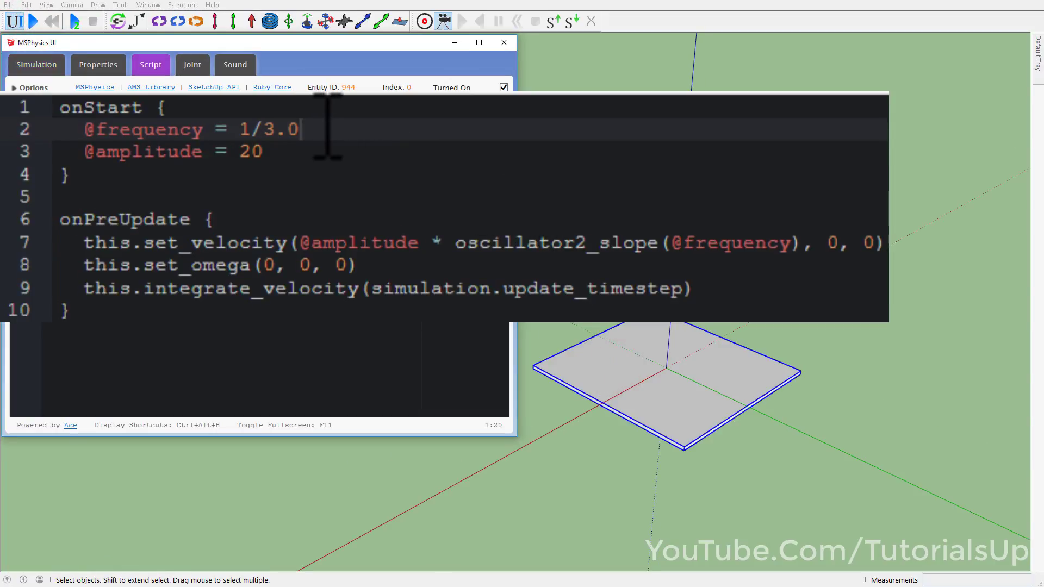
click(315, 131)
key(BackSpace)
key(BackSpace)
text(10)
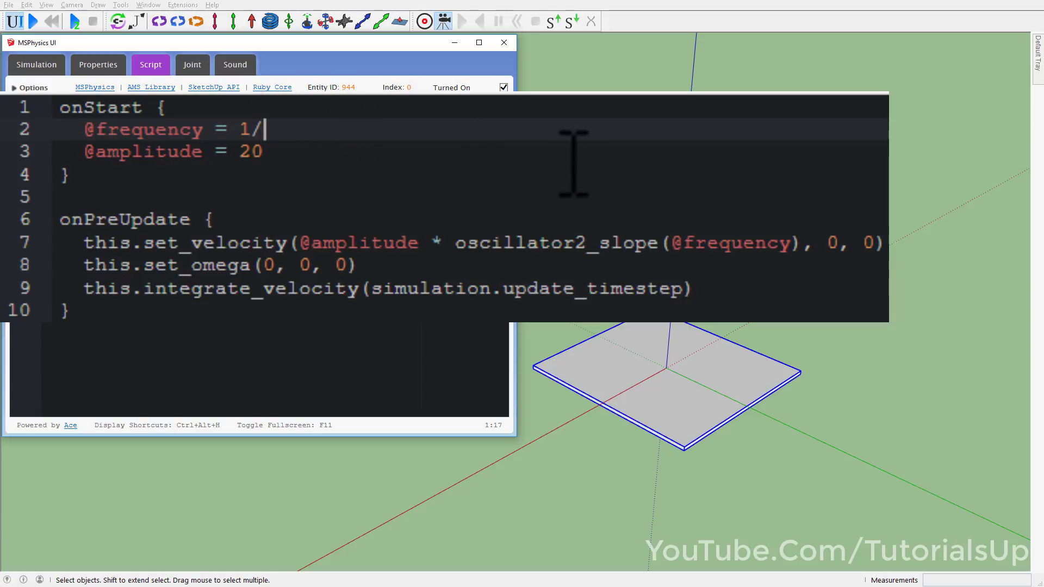
Change set_omega(0, 0, 0) to set_omega(1, 0, 0) to spin the plate around x.
click(525, 288)
click(846, 240)
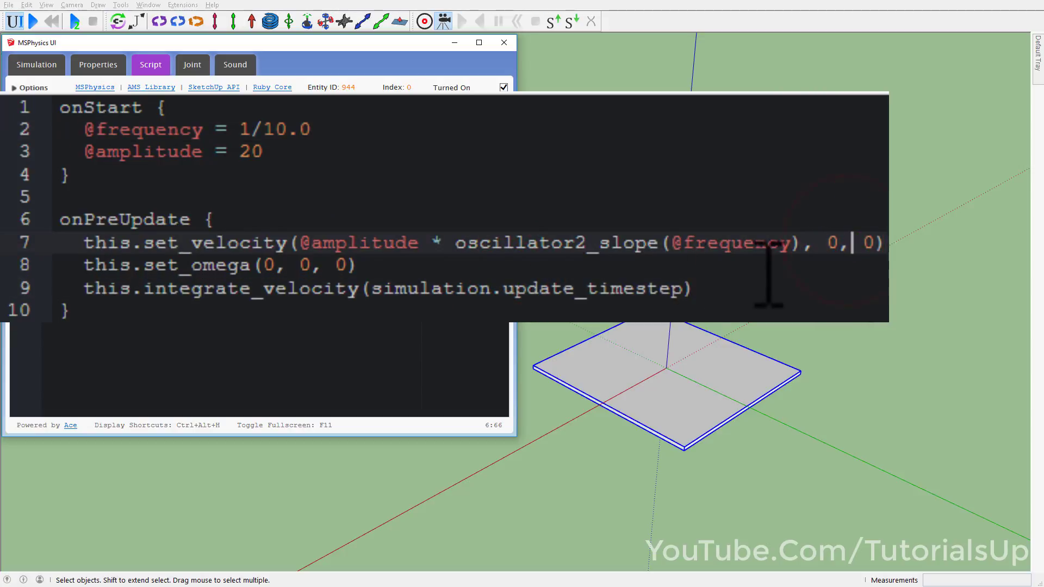
click(279, 266)
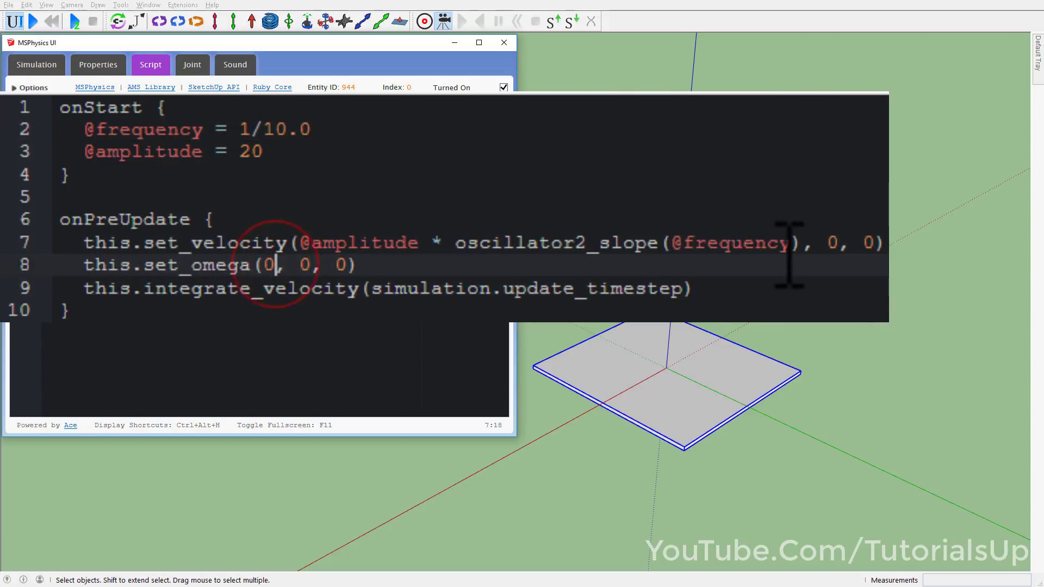
key(BackSpace)
text(1)
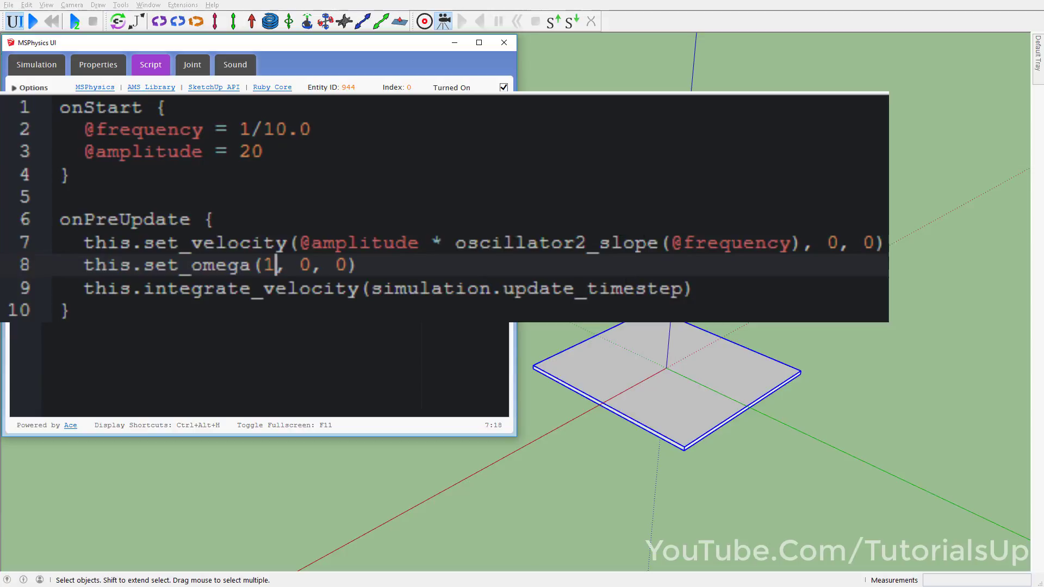
key(ctrl+End)
Play the simulation to watch the plate flip around the x axis while oscillating.
click(28, 19)
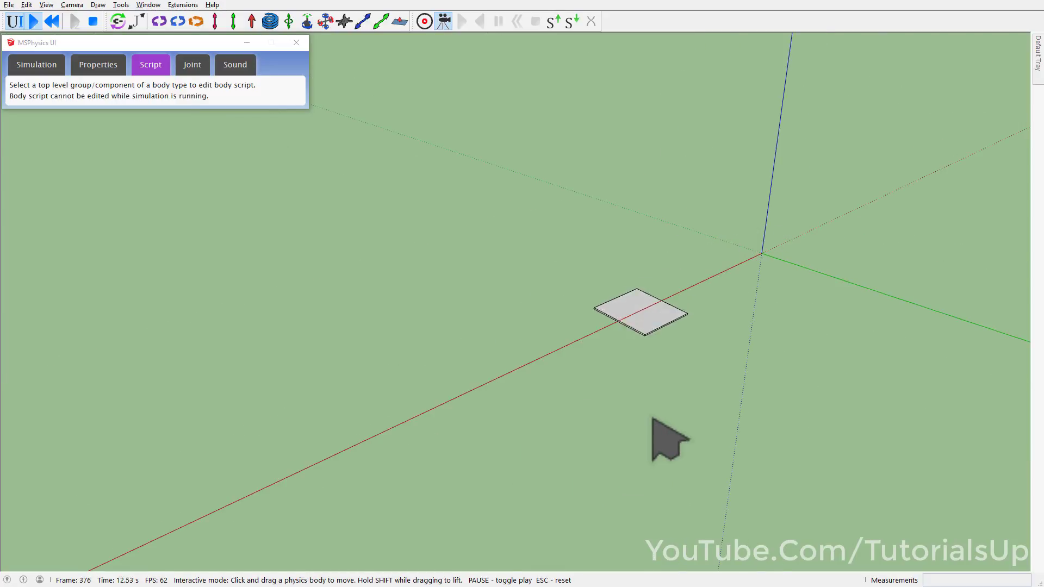
Reset the simulation and change line 8 to set_omega(0, 0, 1).
click(46, 21)
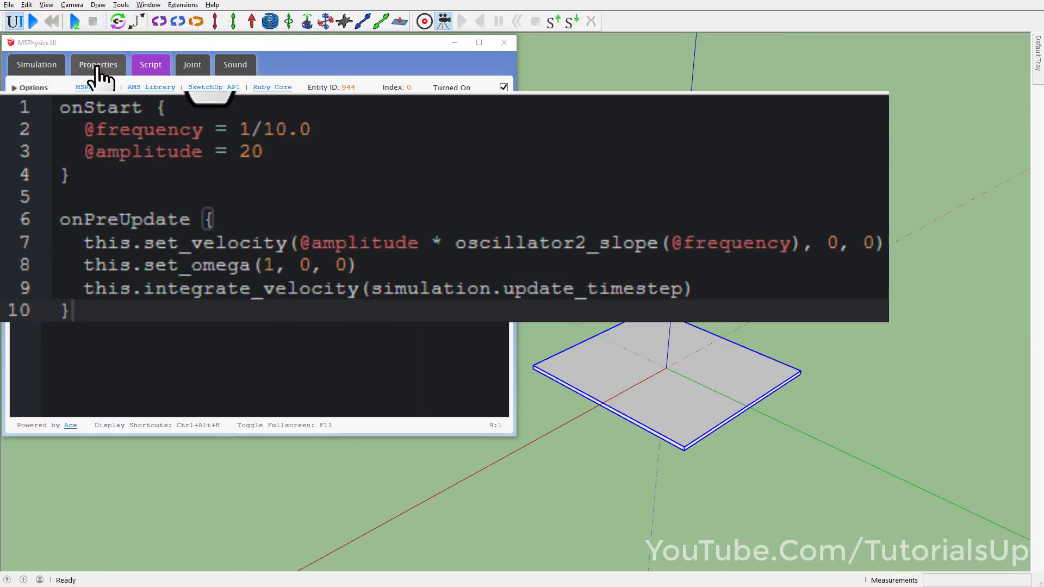
click(277, 265)
key(BackSpace)
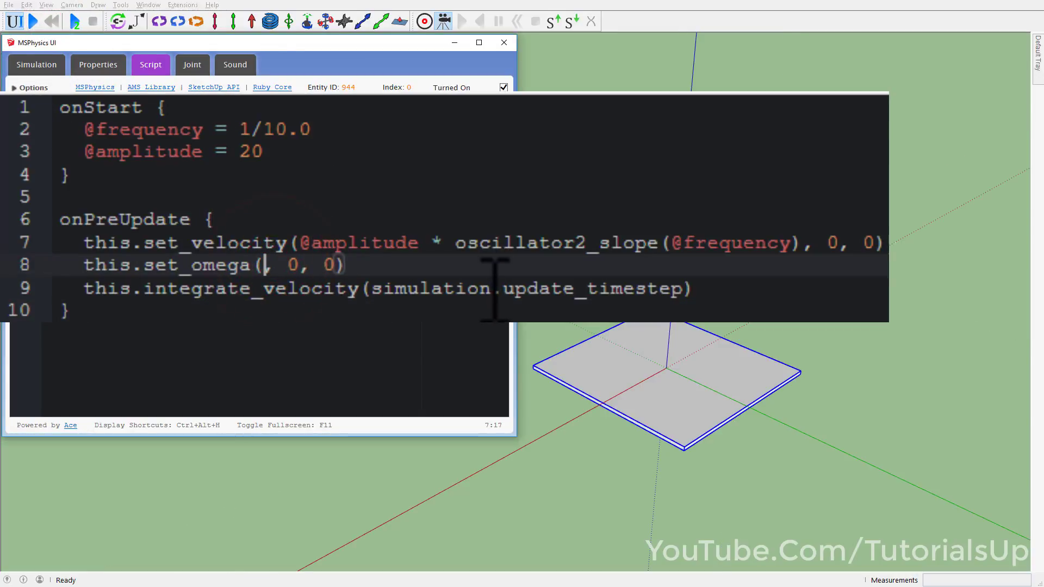
text(0)
click(348, 265)
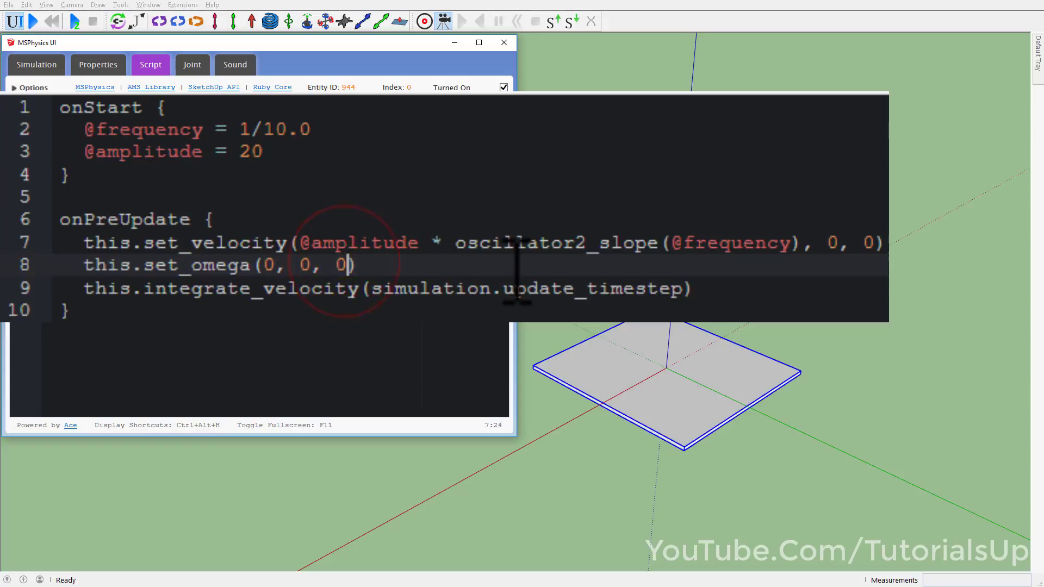
text(1)
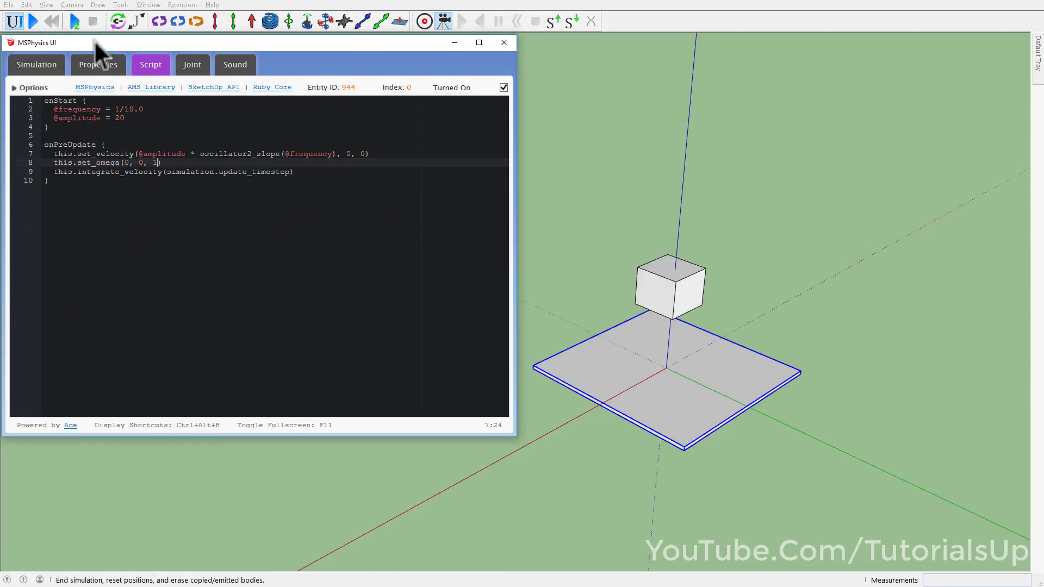
Run the simulation to watch the plate spin about the vertical axis, then reset.
click(33, 22)
scroll(734, 256, down, 5)
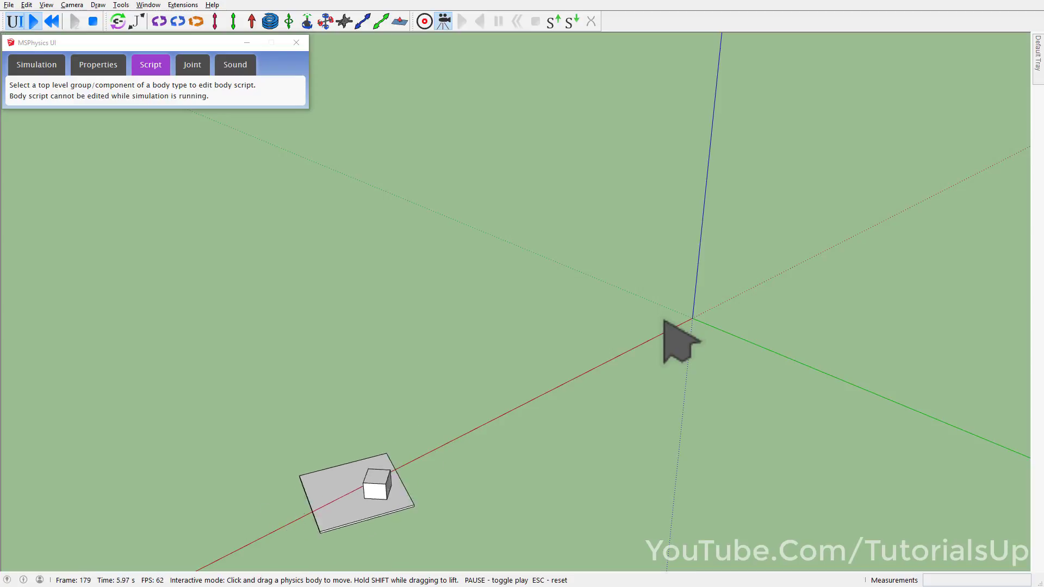
scroll(517, 501, up, 3)
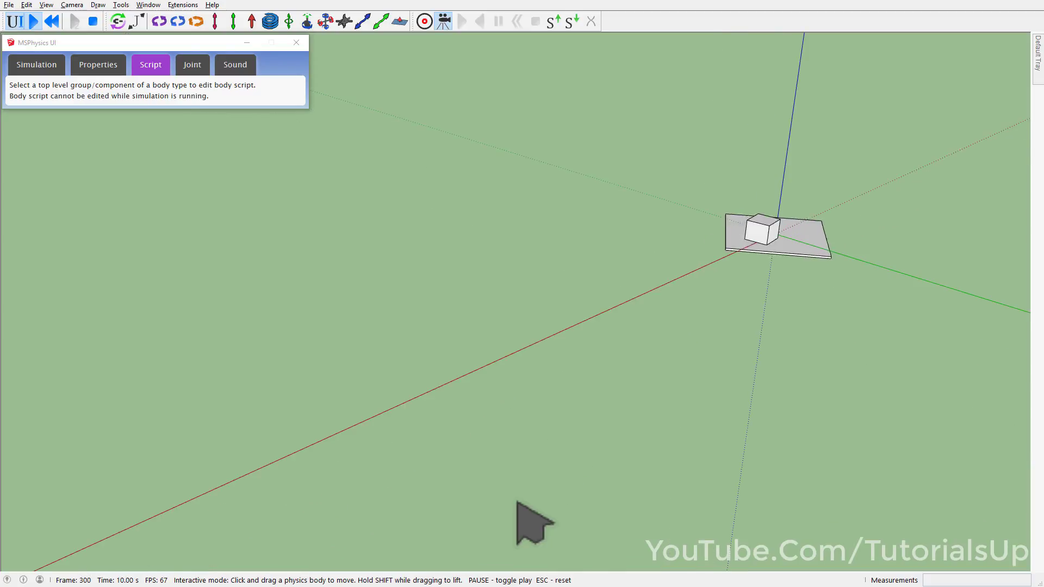
mouse_move(670, 401)
middle_down()
mouse_move(513, 478)
mouse_move(528, 483)
middle_up()
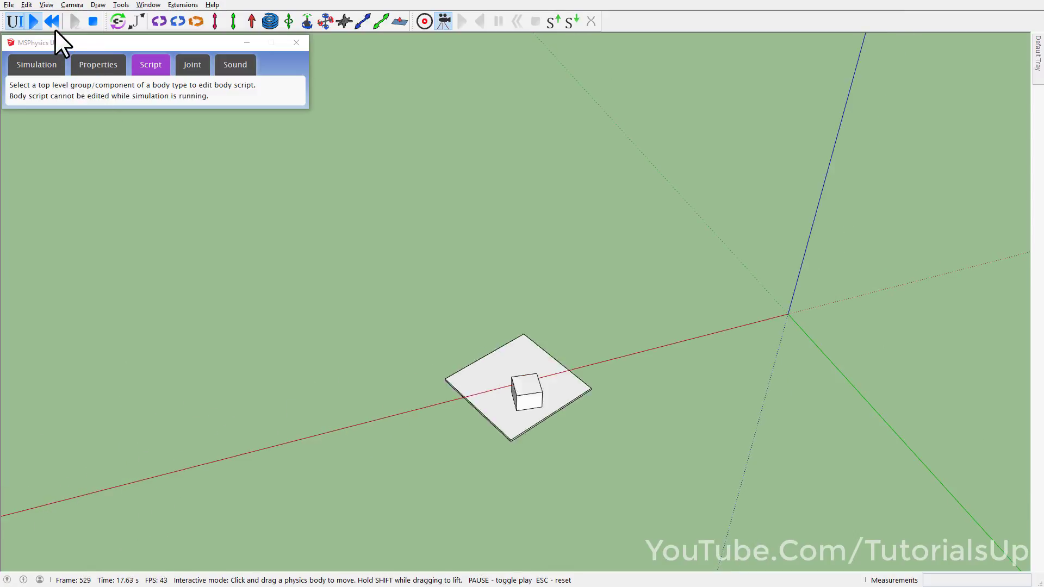
click(50, 18)
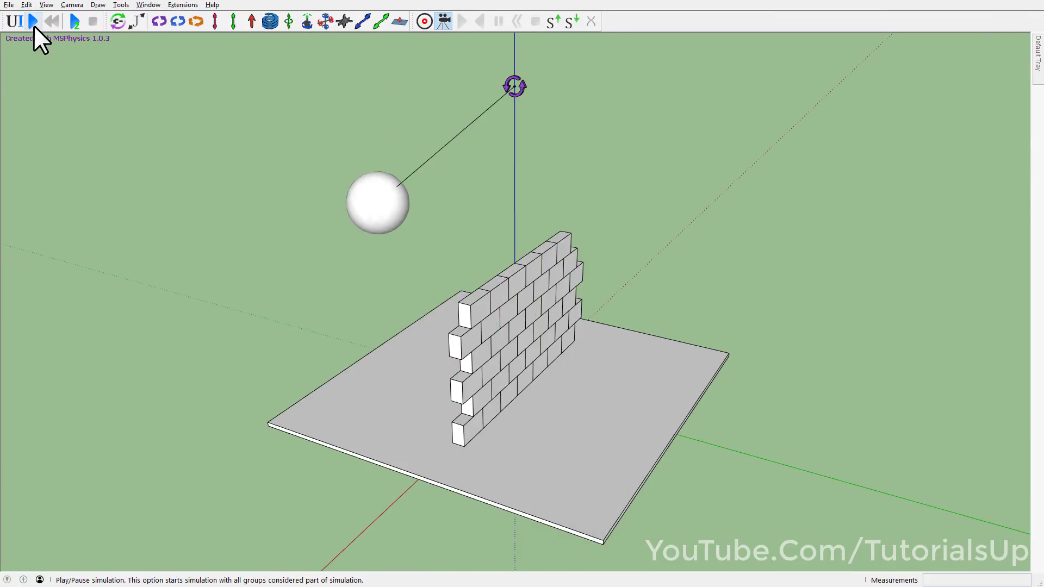
Test-swing the pendulum into the brick wall, reset, and show the sphere's body properties.
click(32, 23)
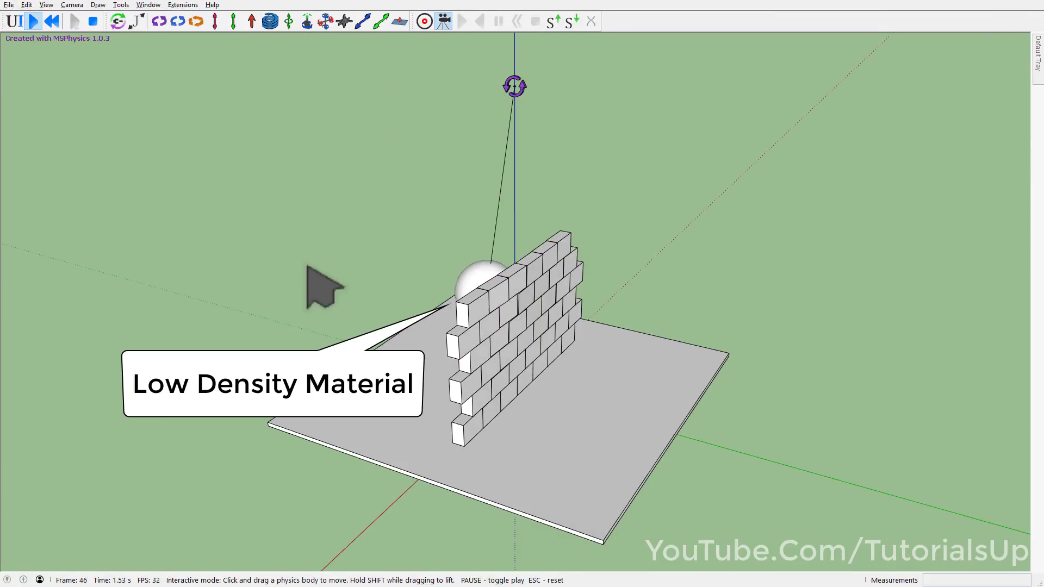
middle_drag(307, 266, 436, 284)
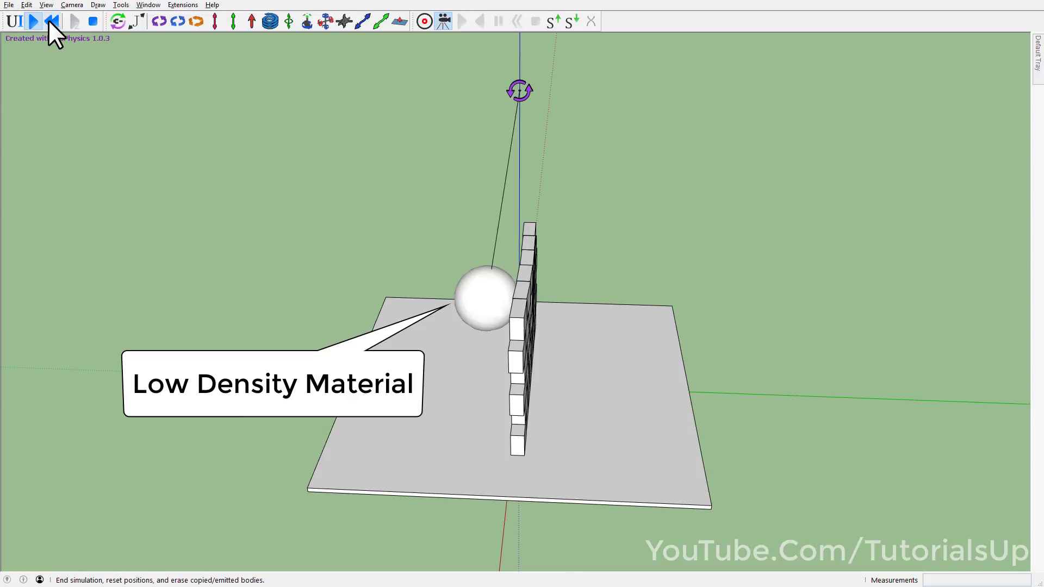
click(49, 20)
click(376, 220)
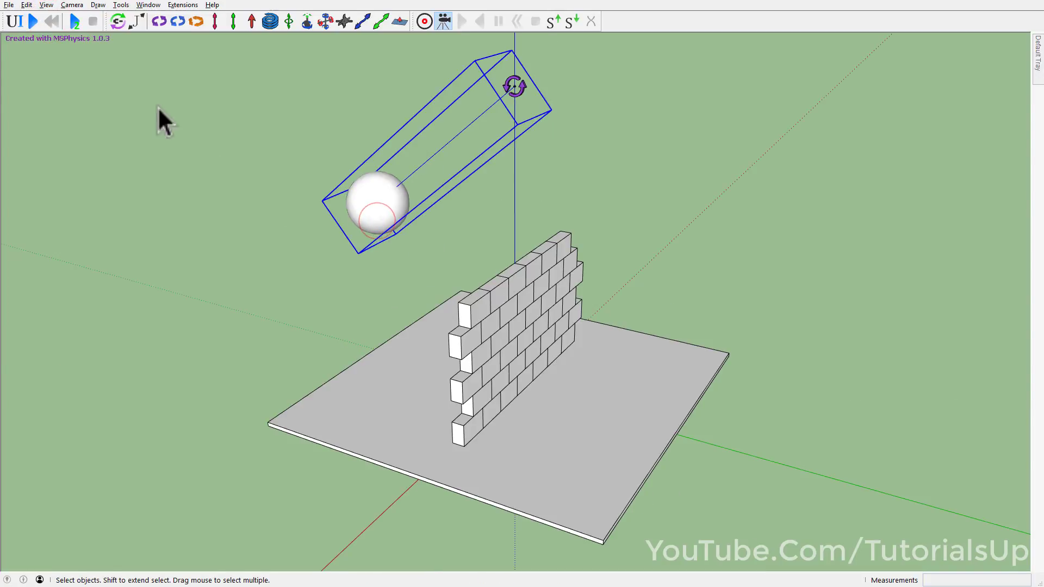
click(5, 23)
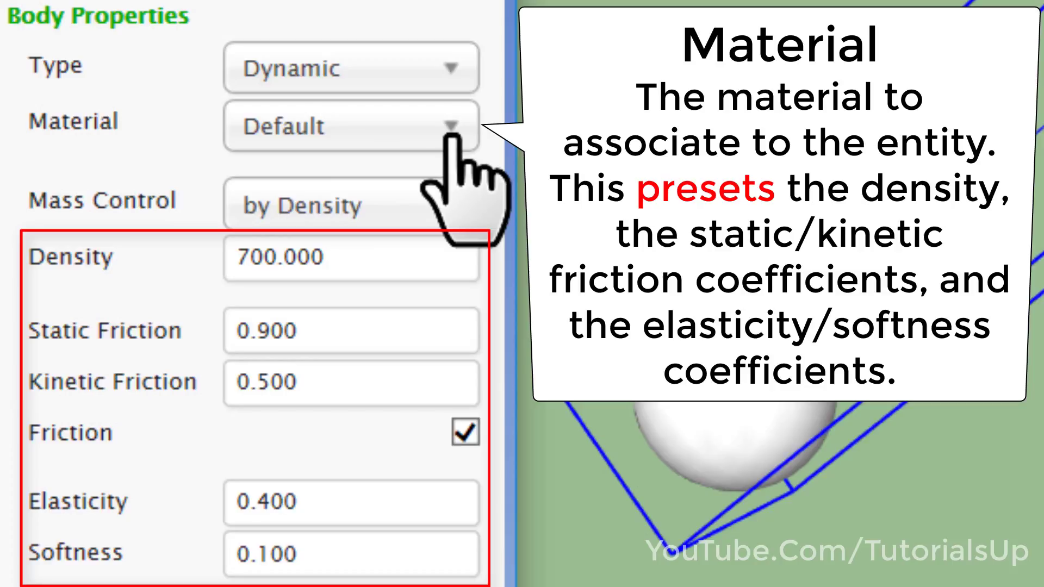
Set the ball's material to Brass (density 8730) and test it against the wall.
click(454, 133)
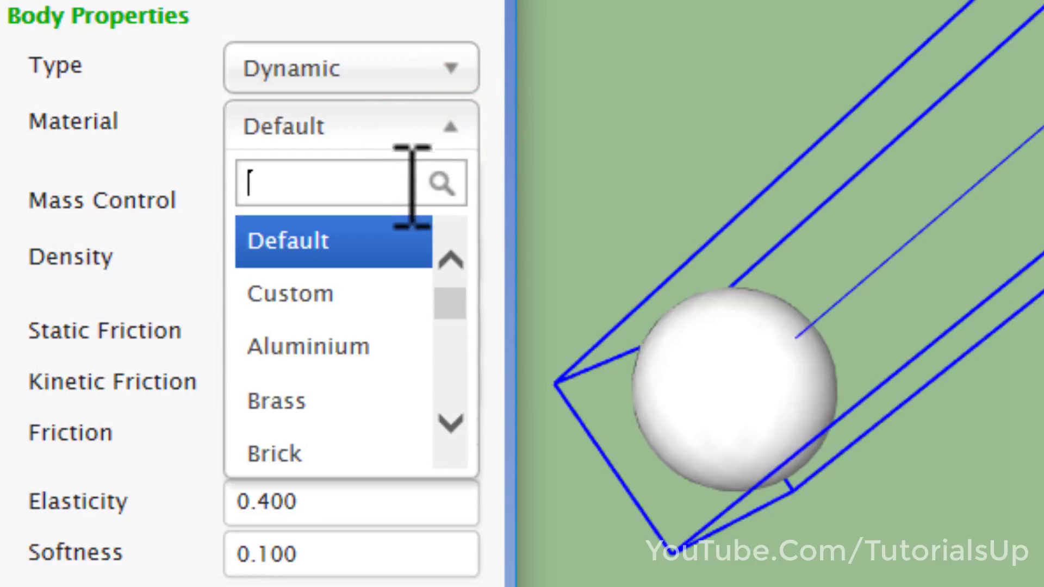
click(359, 234)
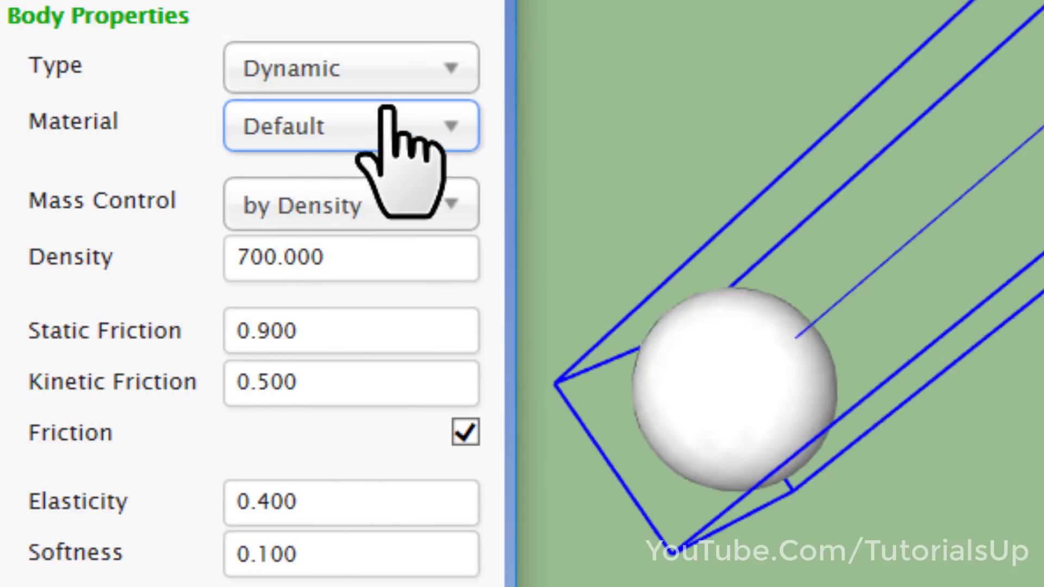
click(361, 256)
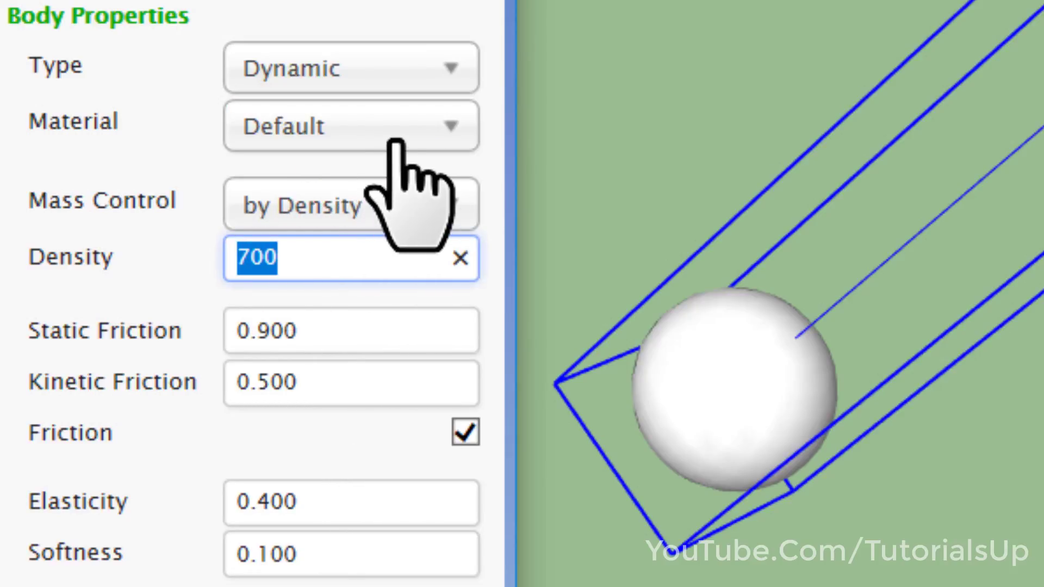
click(413, 136)
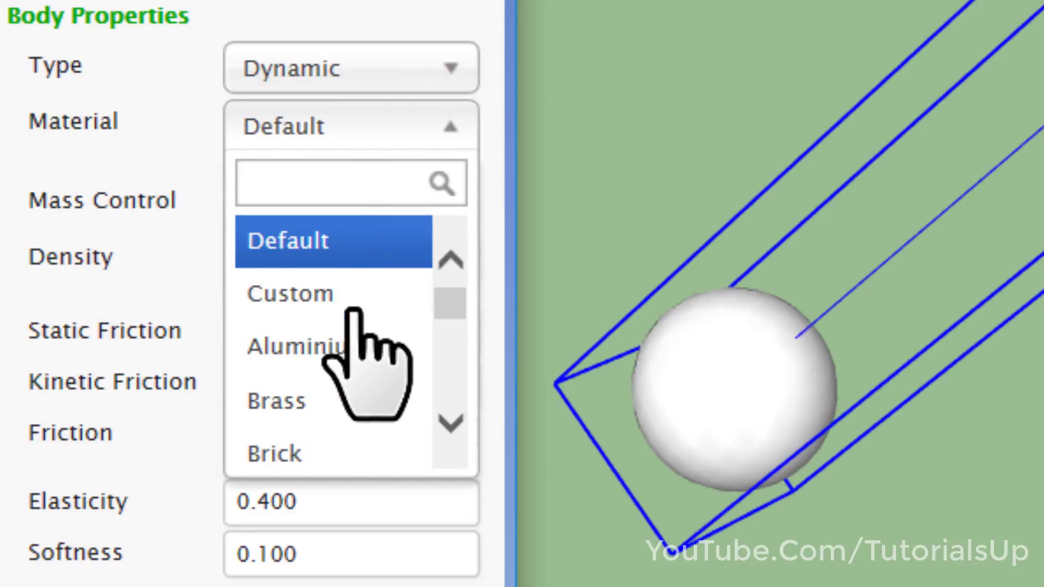
click(335, 401)
click(182, 163)
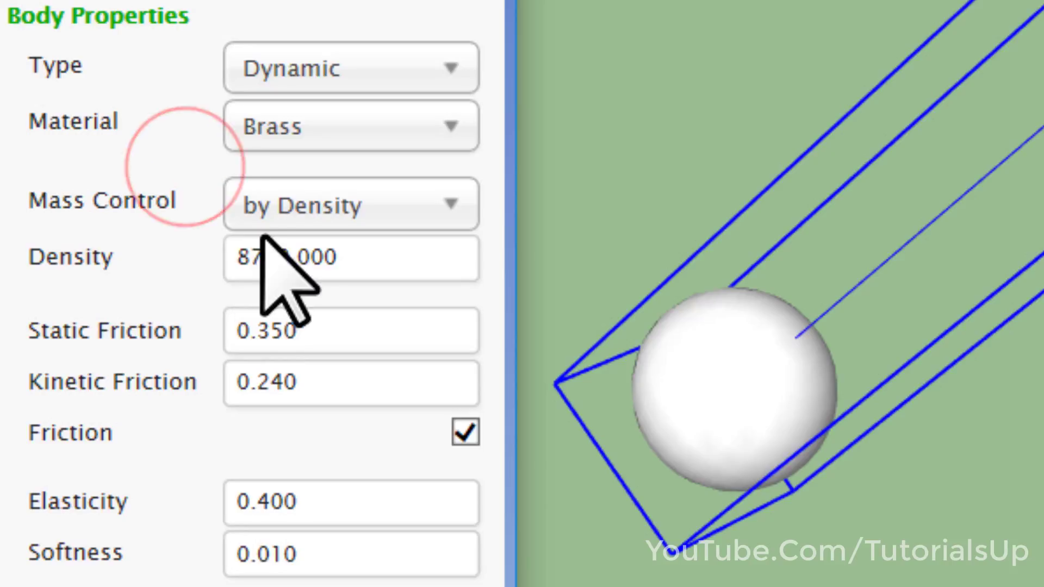
click(347, 261)
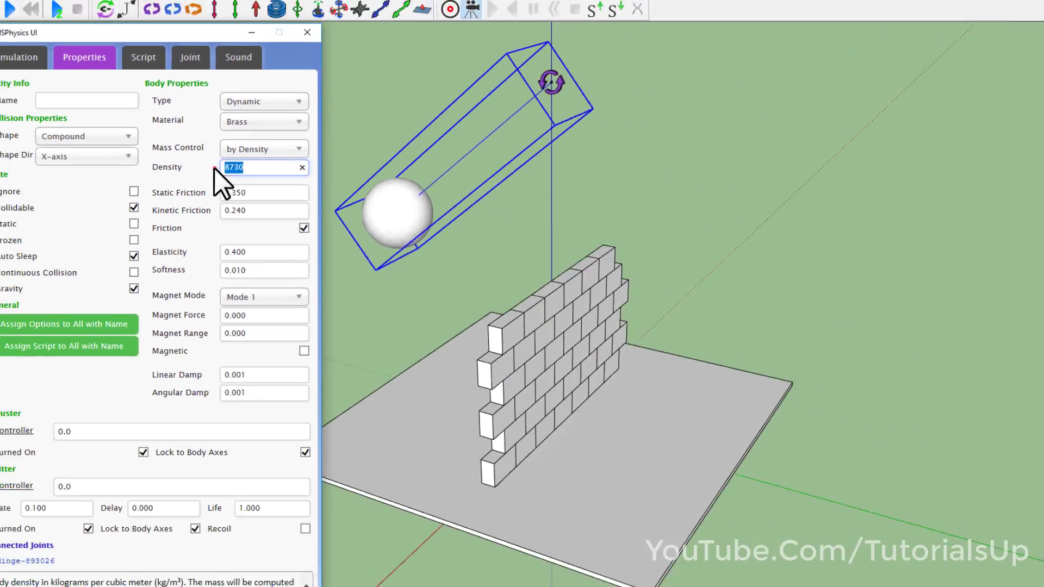
click(33, 17)
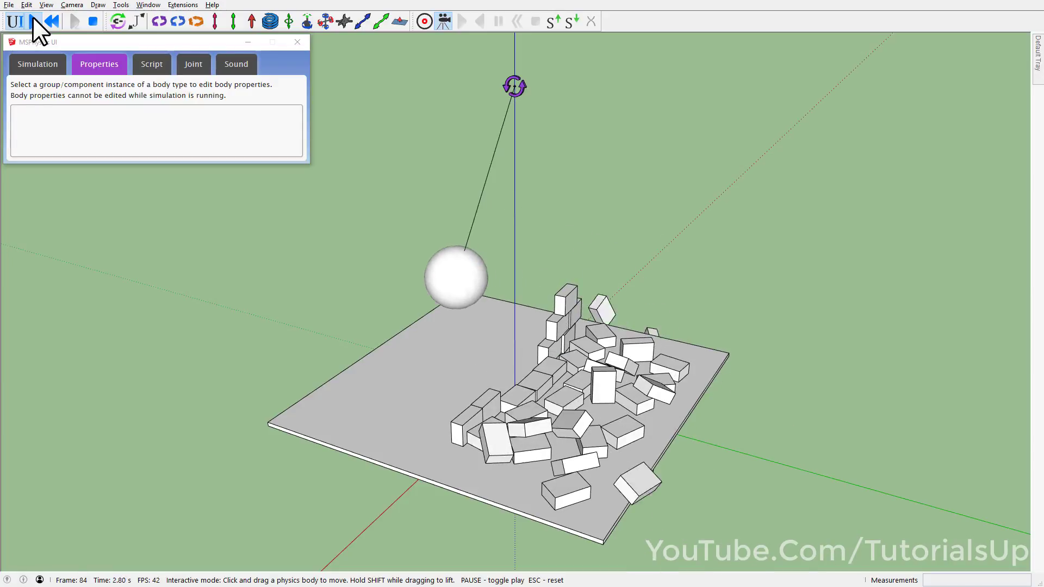
click(51, 22)
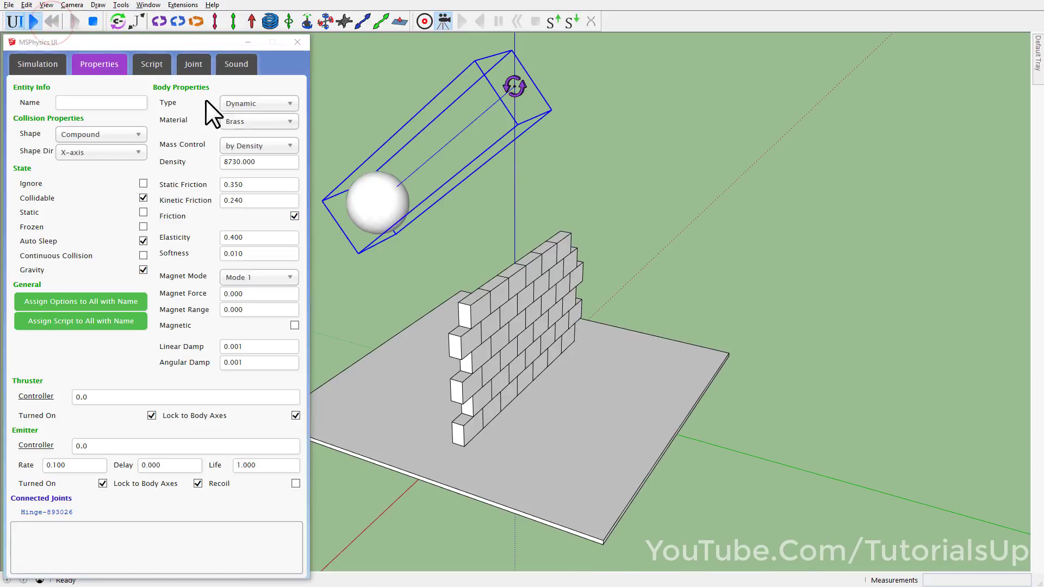
Switch the ball's material to Plastic and run a test swing, then reset.
click(272, 121)
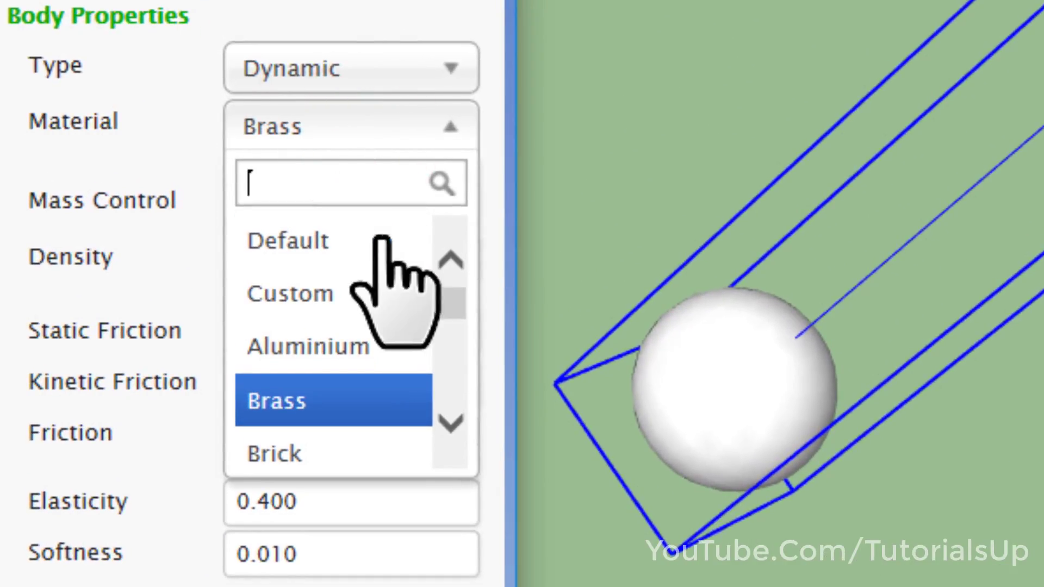
drag(438, 313, 434, 372)
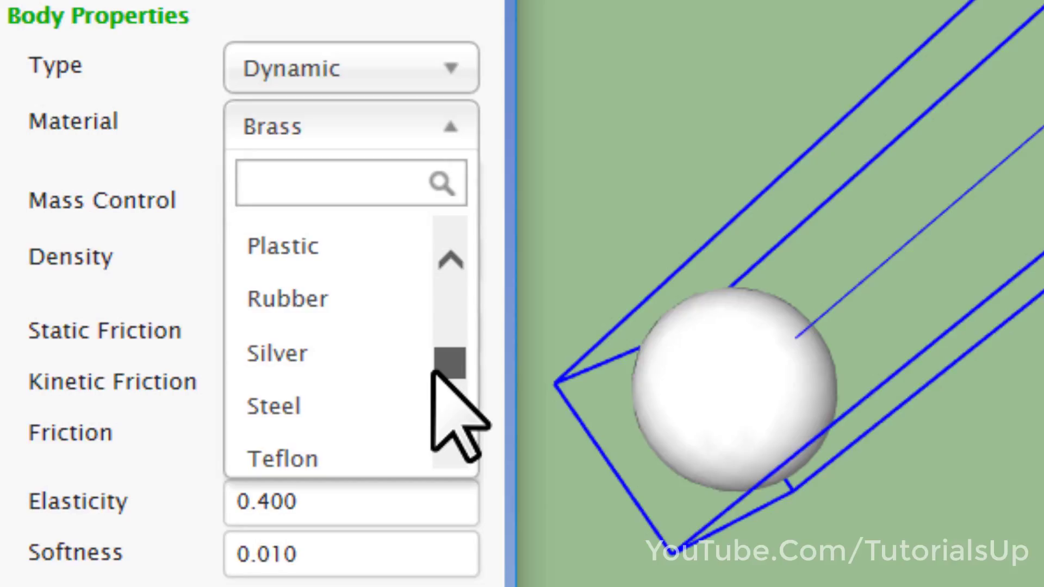
click(332, 249)
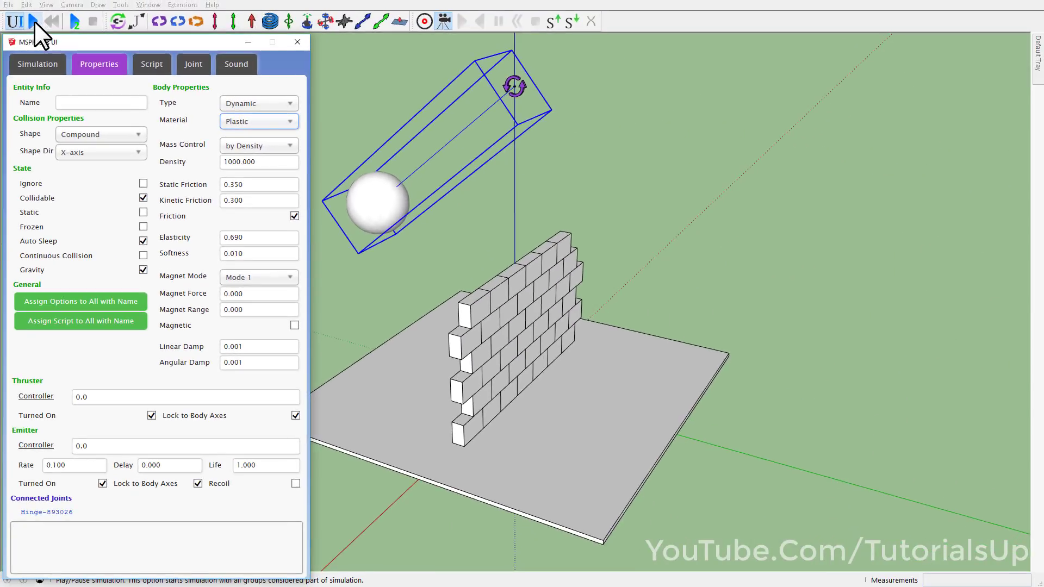
click(35, 21)
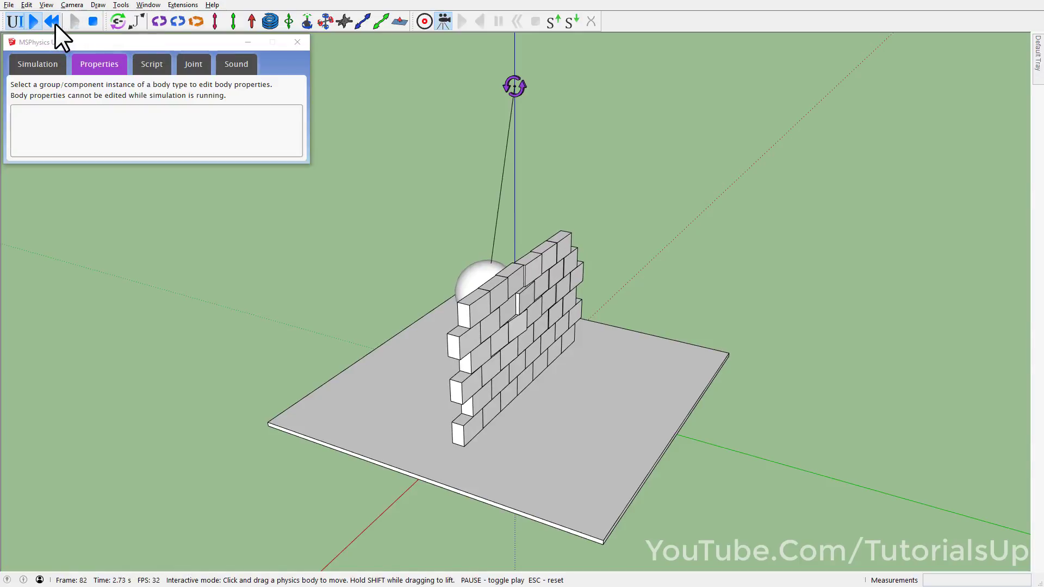
click(53, 21)
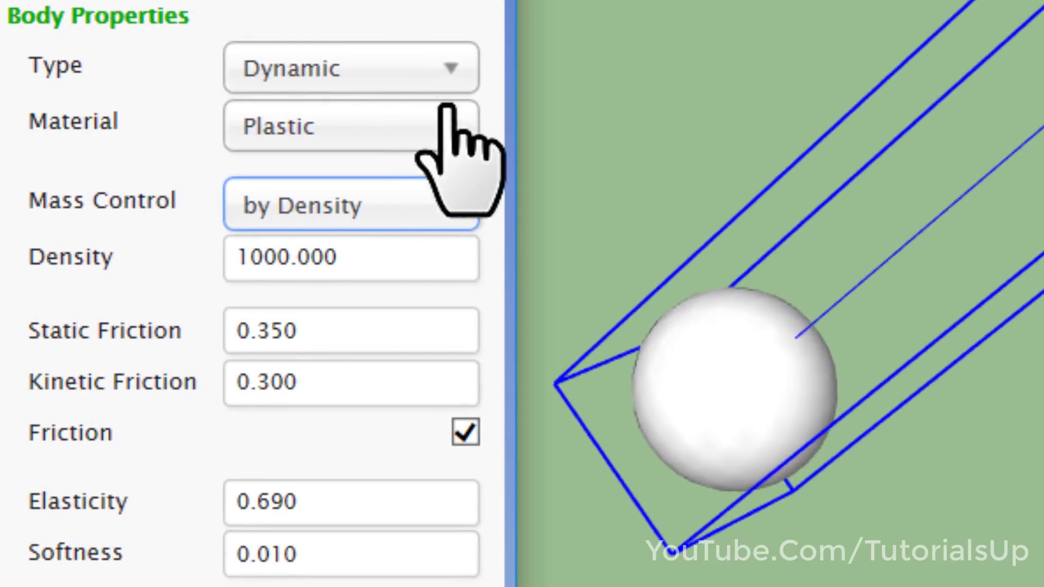
Switch the ball's material to Zinc and run a test swing, then reset.
click(446, 109)
scroll(359, 391, down, 5)
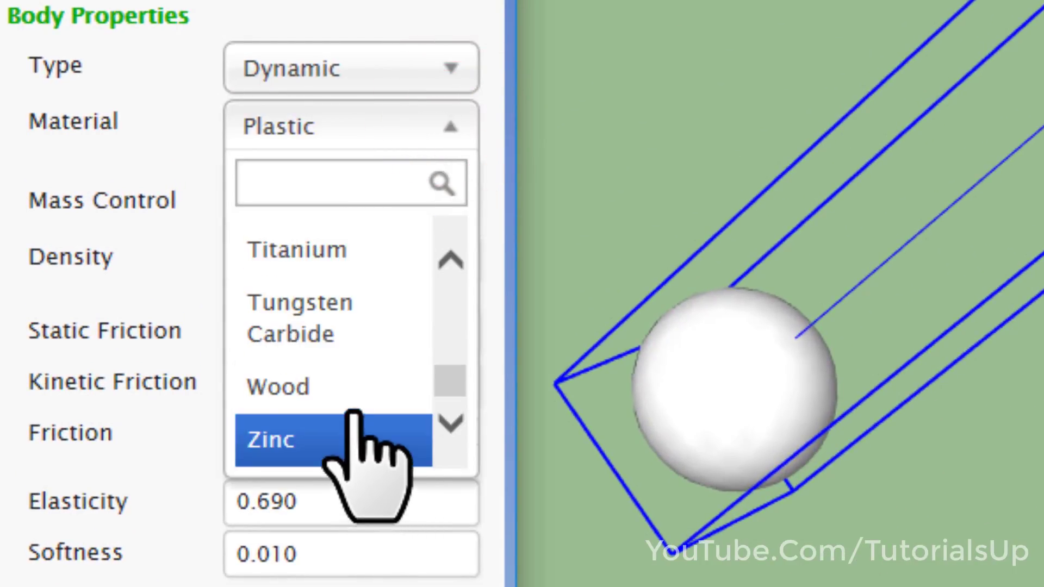
click(350, 433)
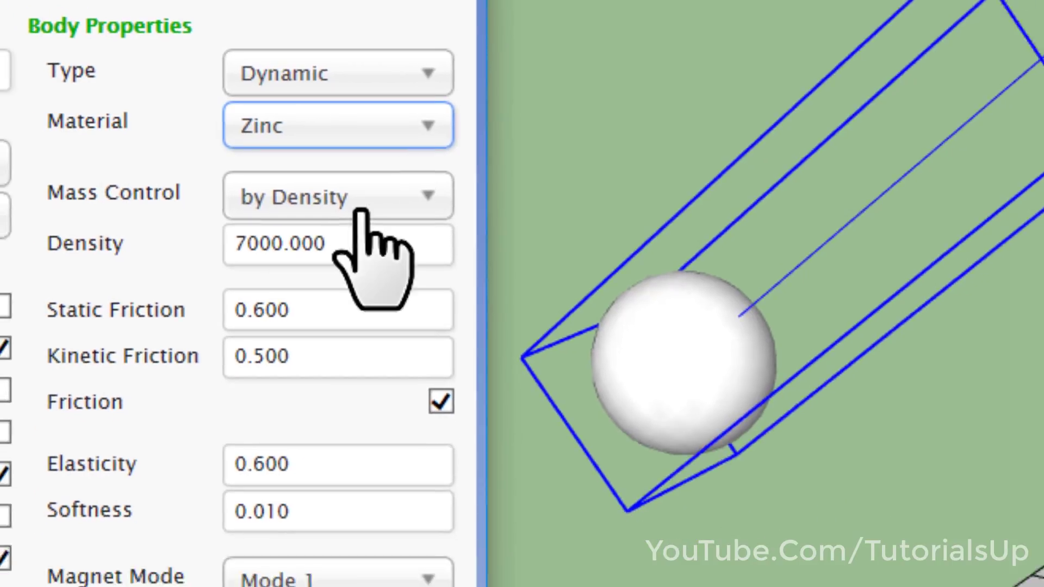
click(34, 21)
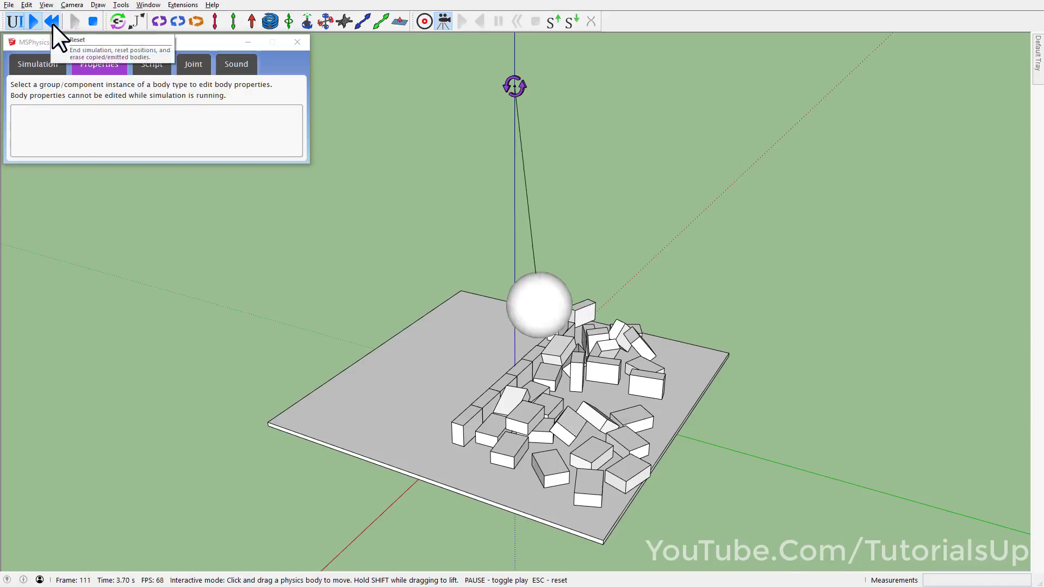
click(52, 22)
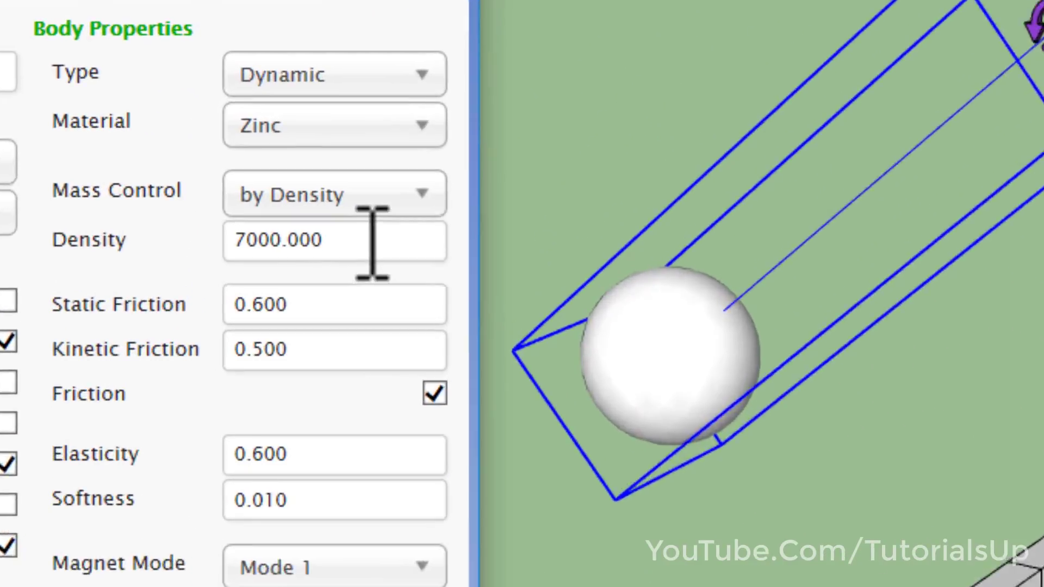
double_click(278, 169)
text(10000)
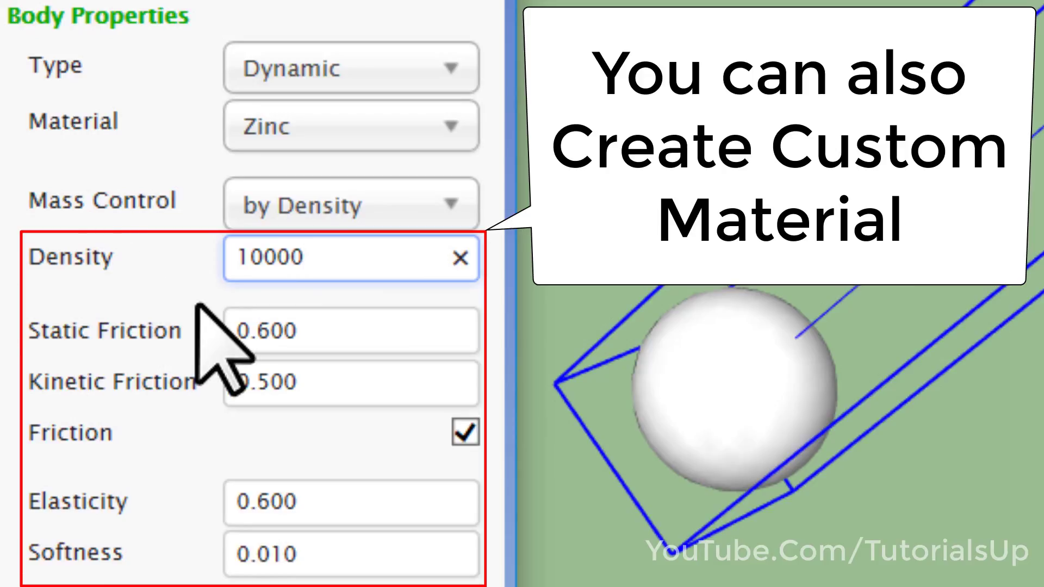
Commit a custom density of 10000 and test the ball against the wall.
click(168, 285)
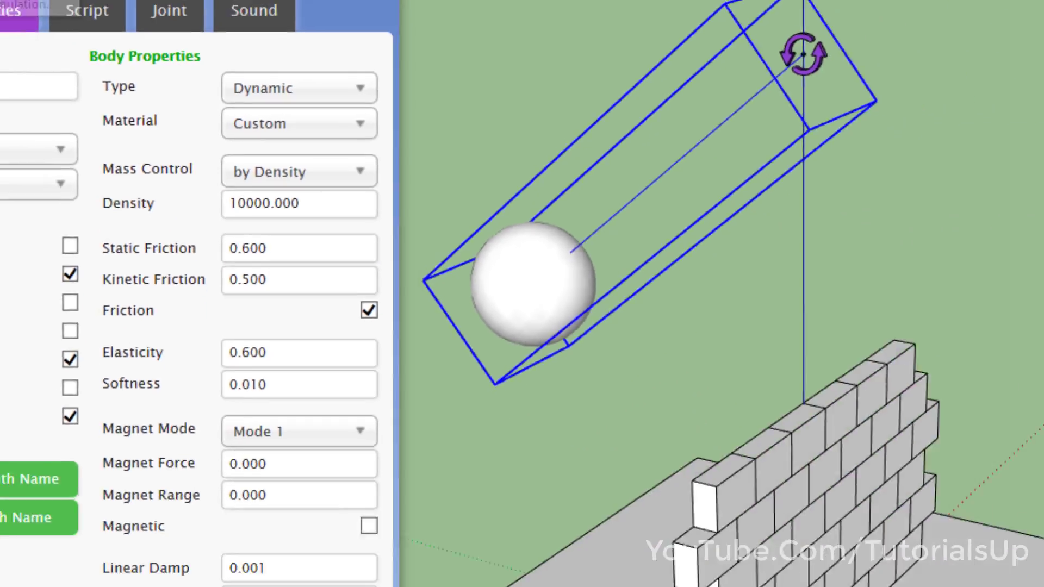
click(28, 21)
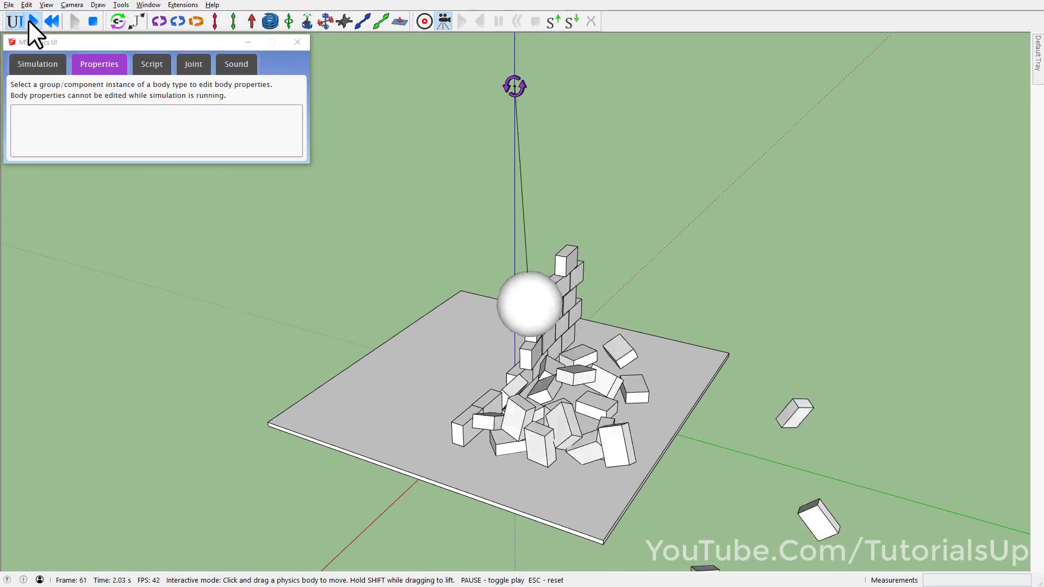
click(52, 18)
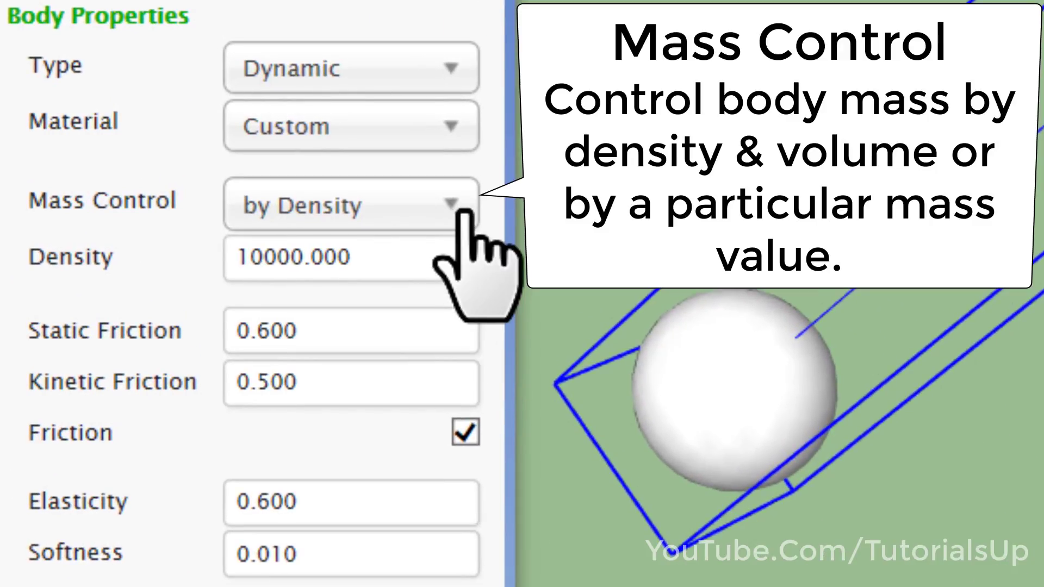
Switch Mass Control to by Mass and test the ball at 100 kg.
click(464, 208)
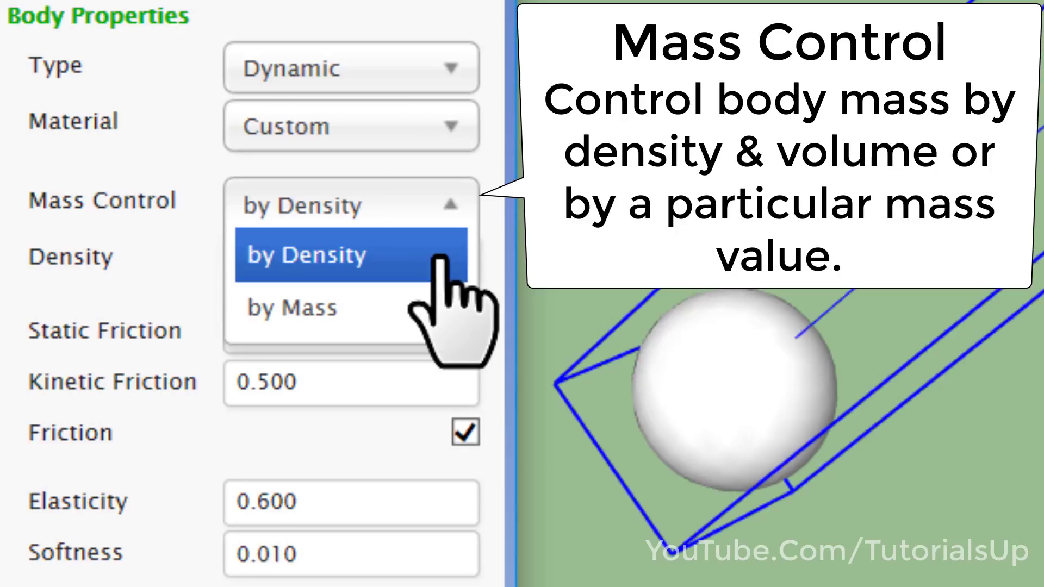
click(413, 314)
click(271, 163)
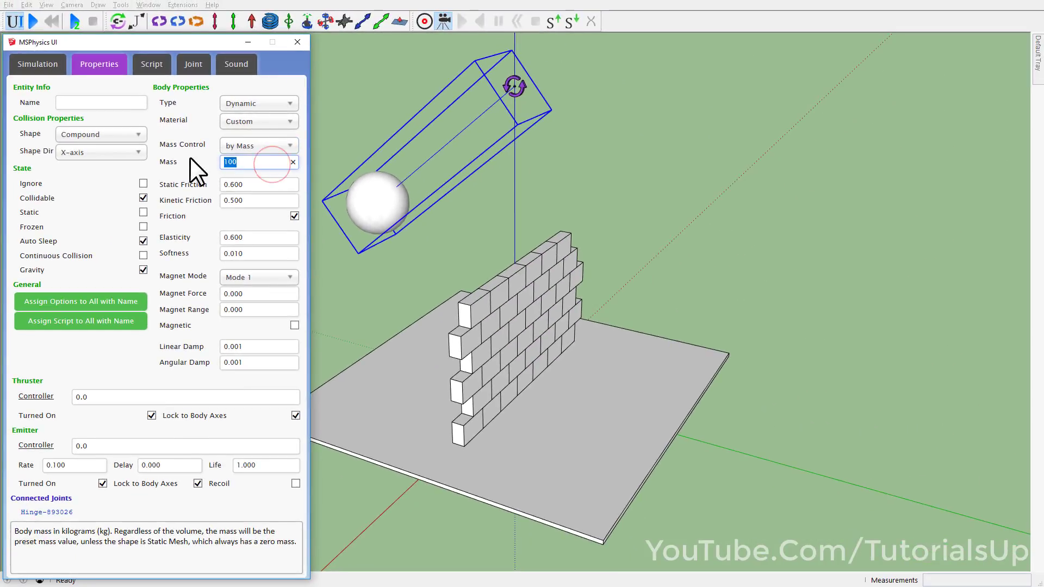
click(27, 21)
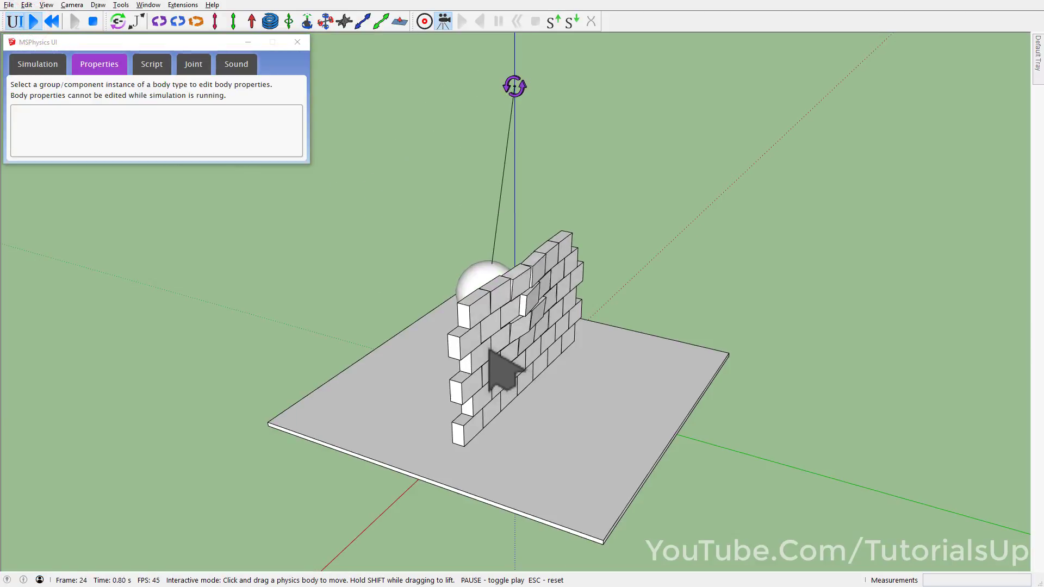
scroll(485, 346, up, 2)
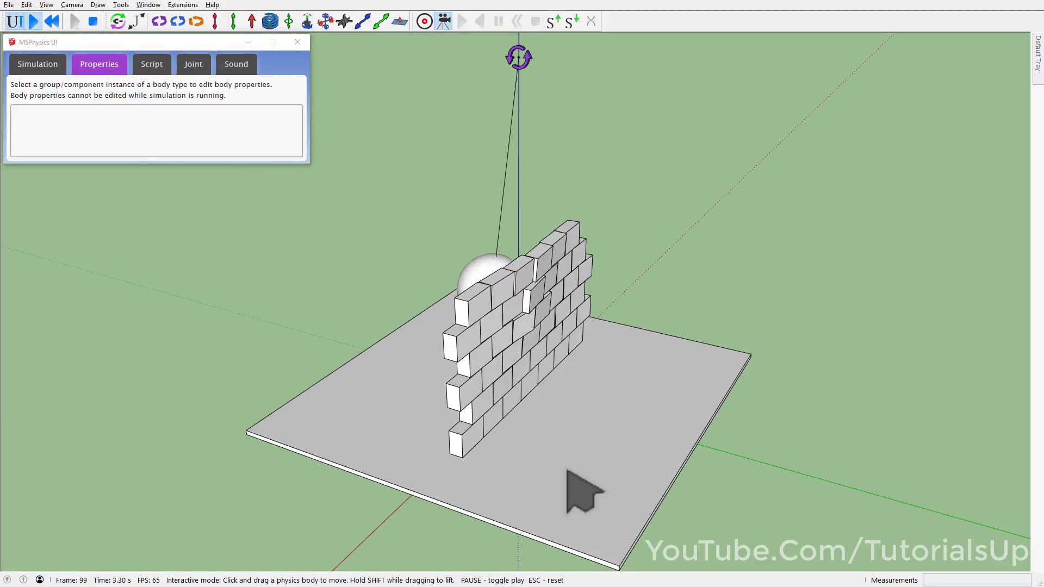
click(57, 24)
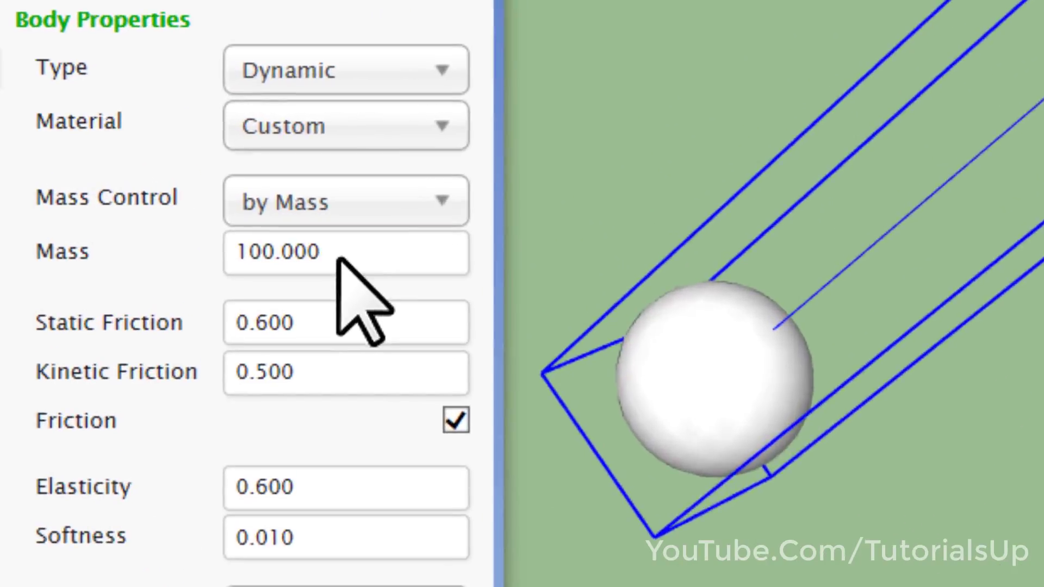
Set the ball's mass to 1000 kg and run the simulation.
click(361, 255)
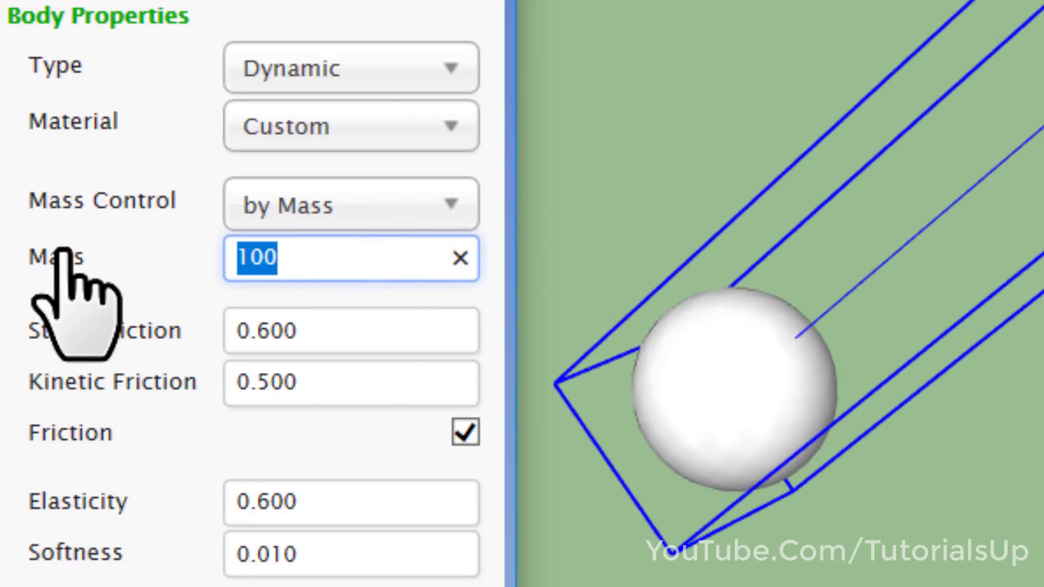
text(0)
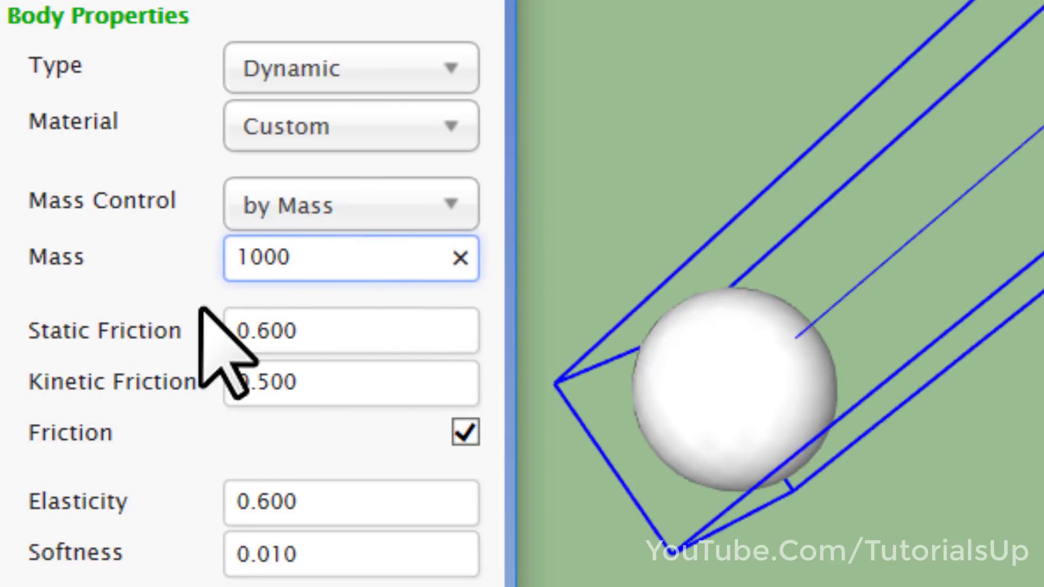
click(177, 283)
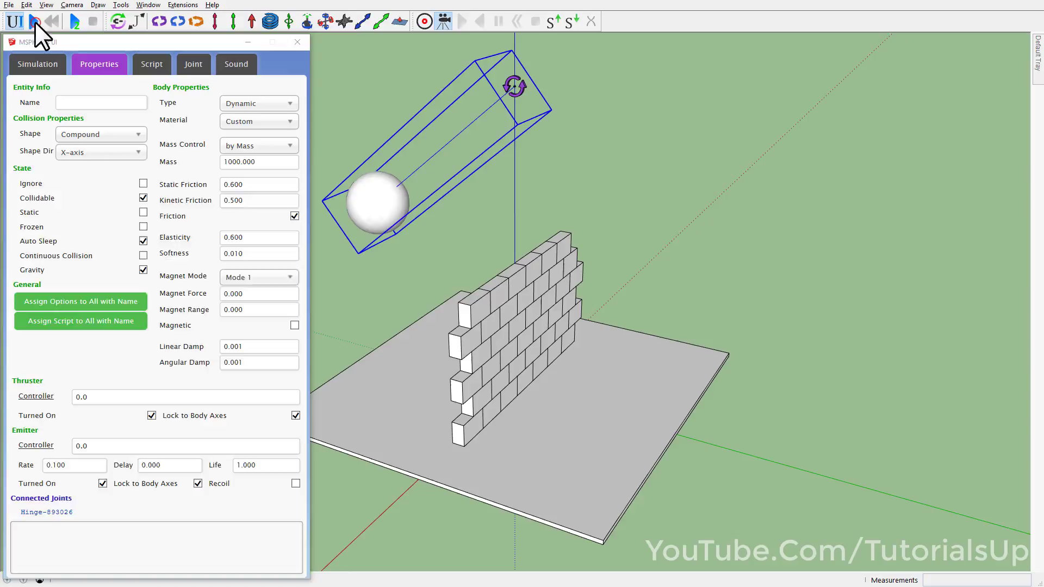
click(34, 21)
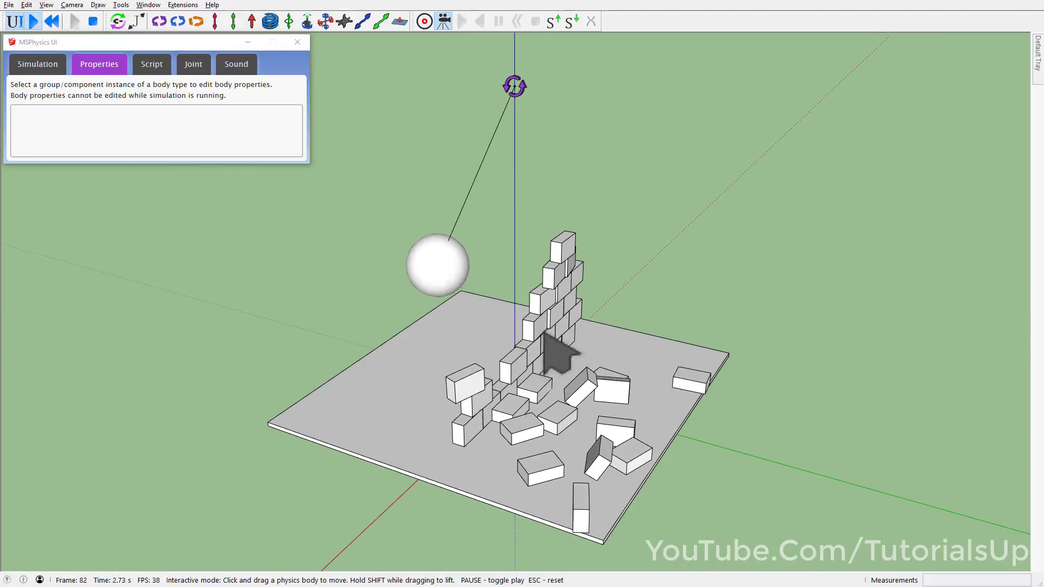
Reset the scene and enable Contact Forces under Debug Draw in MSPhysics settings.
click(49, 18)
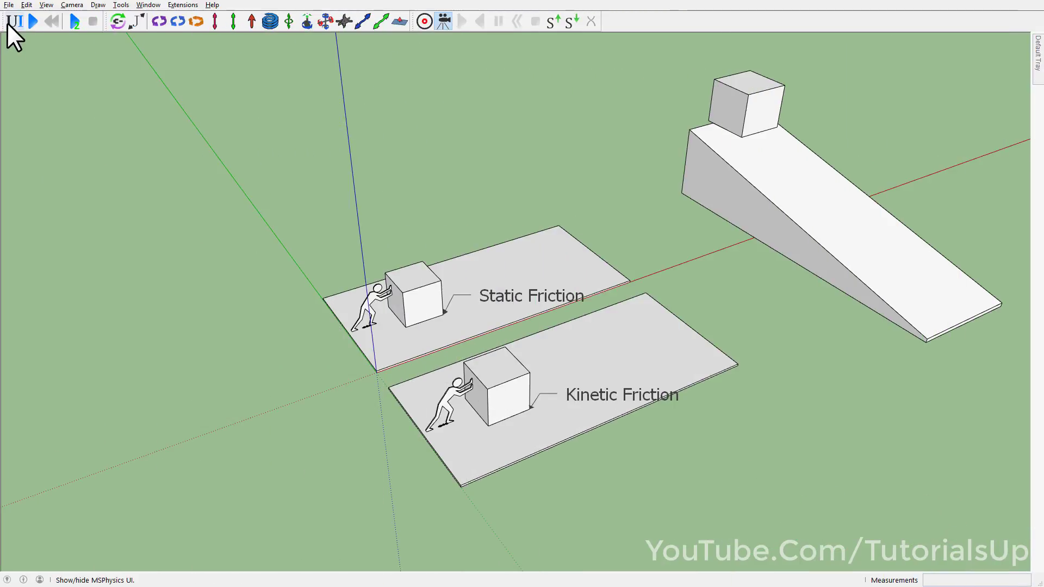
click(7, 24)
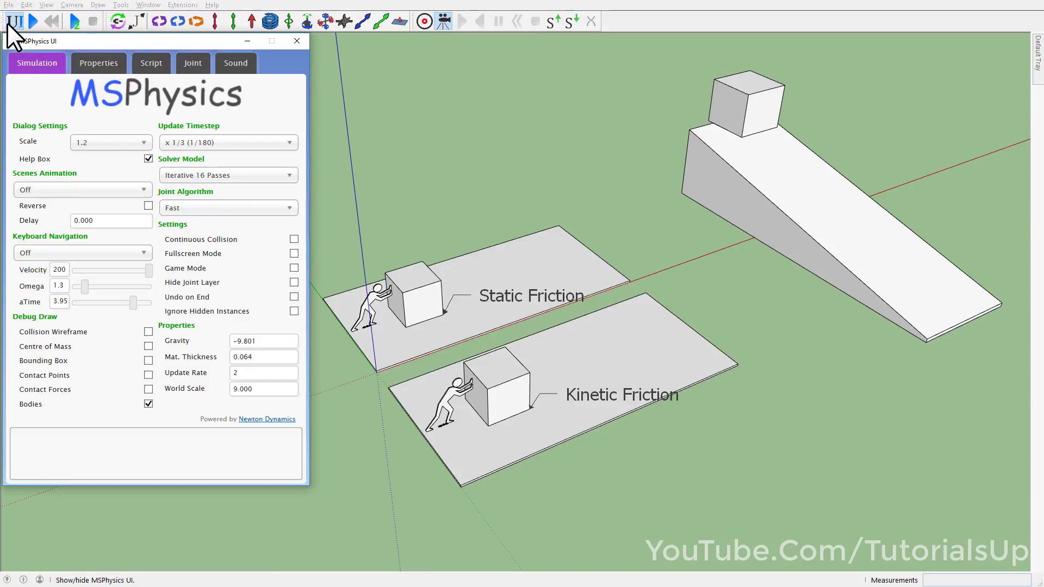
click(148, 389)
Inspect the Kinetic Friction cube's friction values in the Properties tab.
click(98, 64)
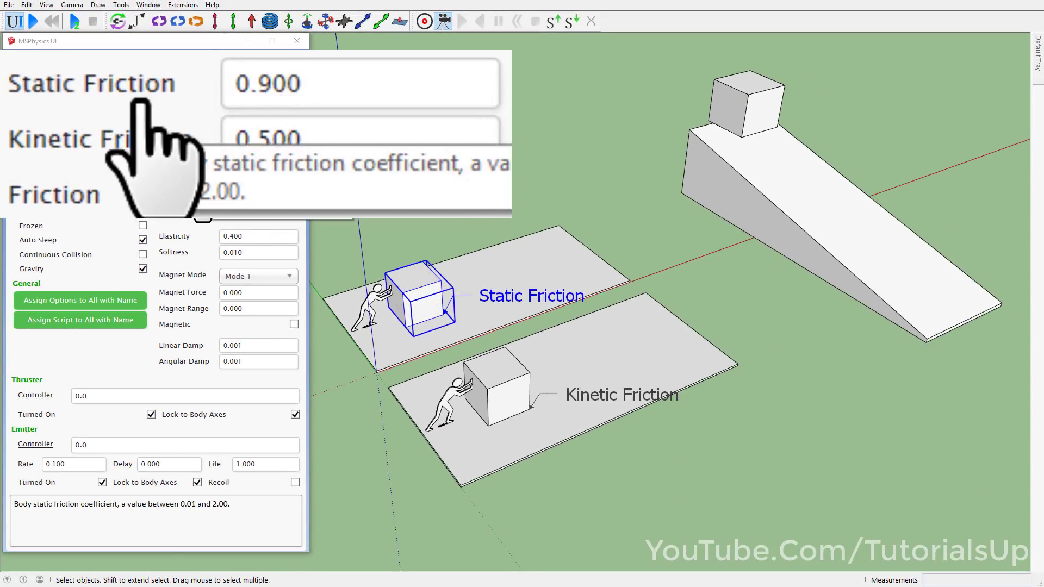
click(511, 393)
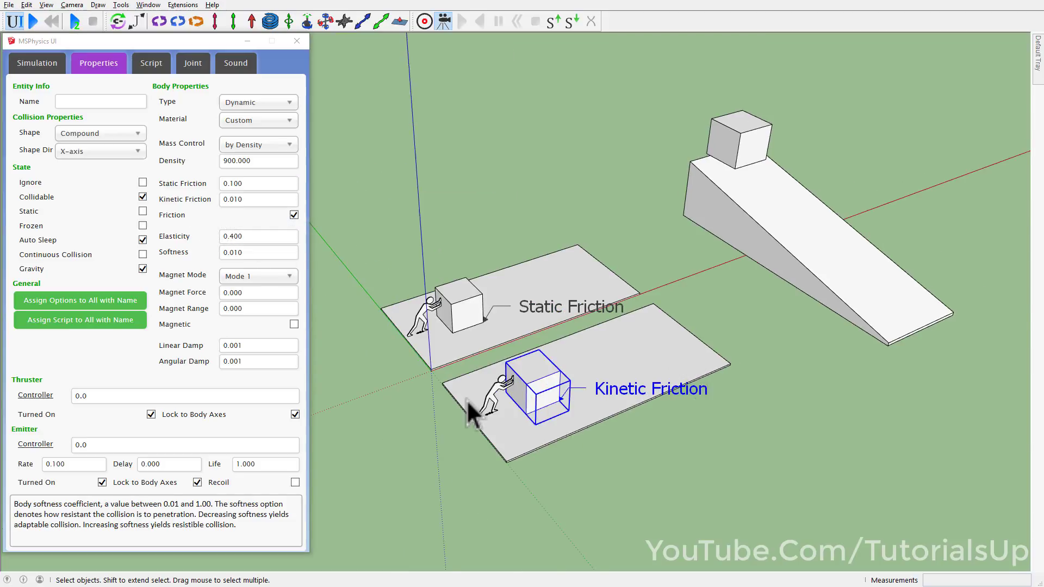
scroll(466, 400, up, 2)
scroll(551, 418, up, 2)
scroll(560, 408, up, 2)
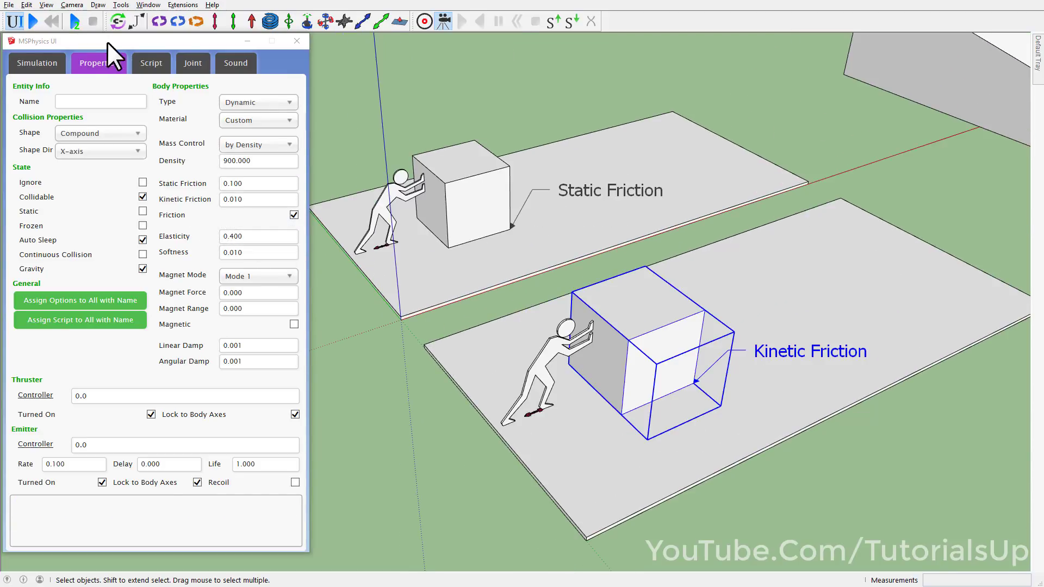
click(366, 120)
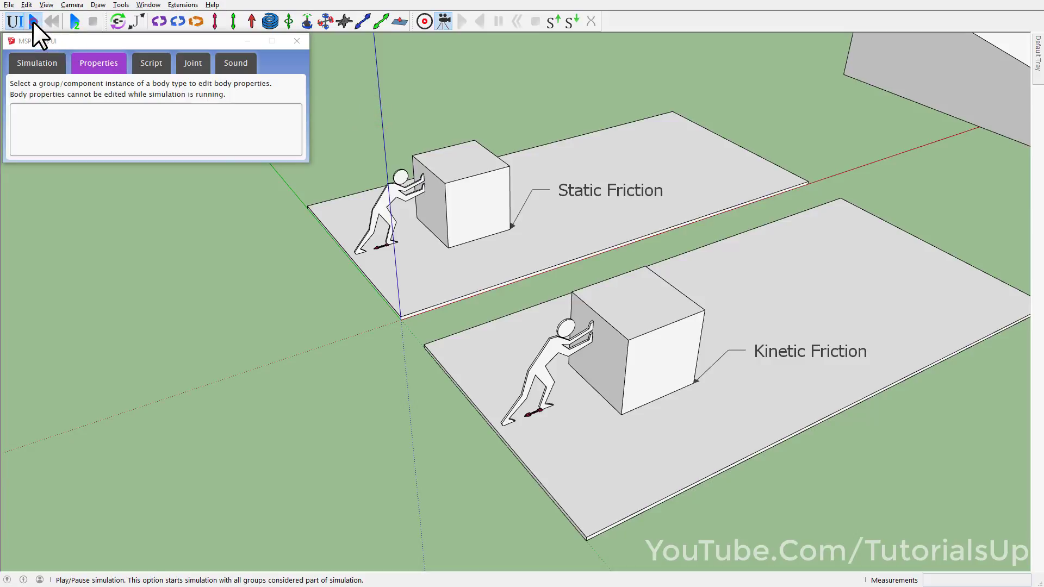
Run the friction simulation, then end it and reset the scene.
click(32, 21)
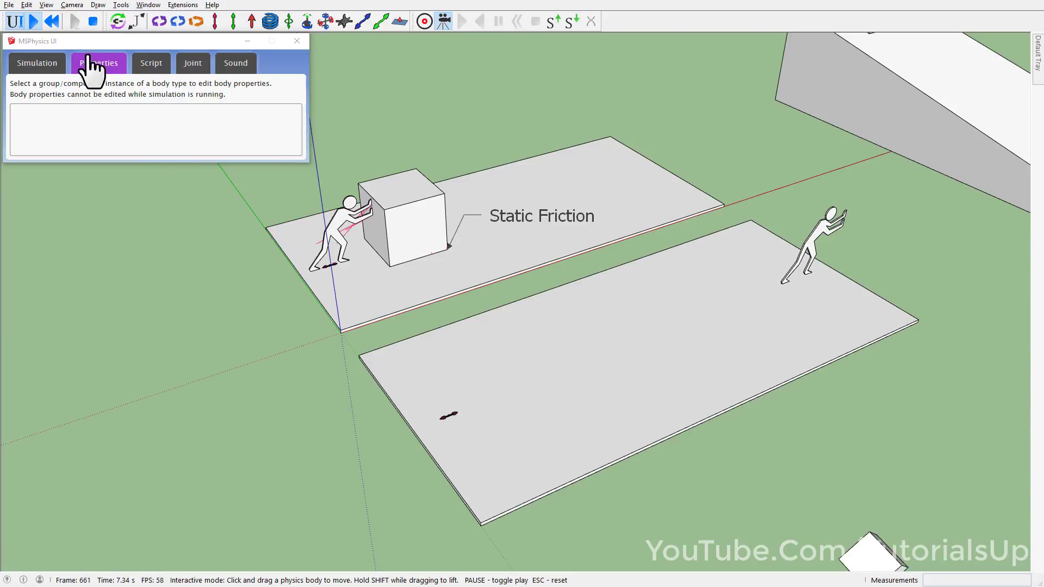
click(55, 21)
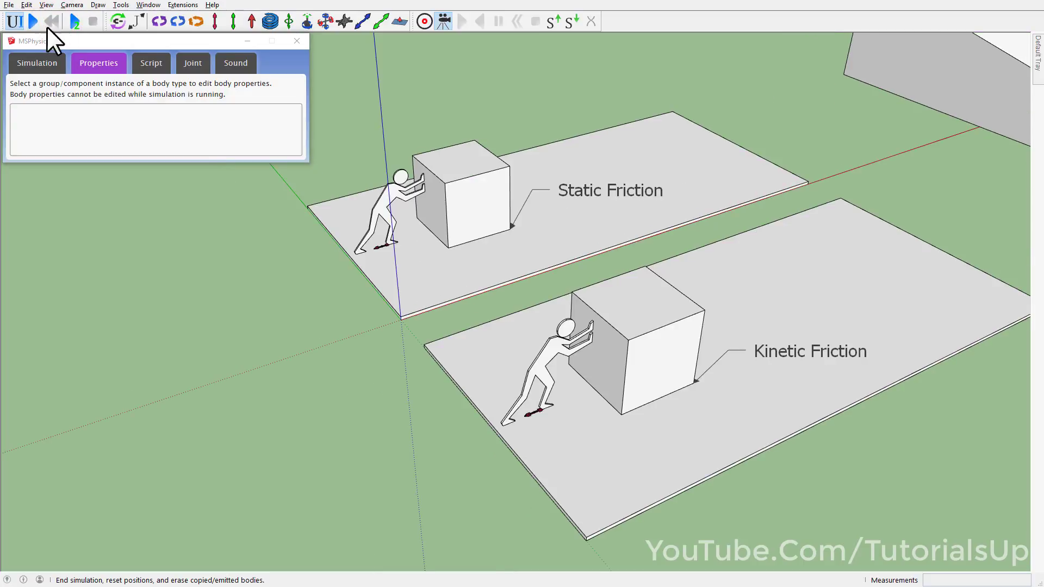
scroll(214, 363, down, 1)
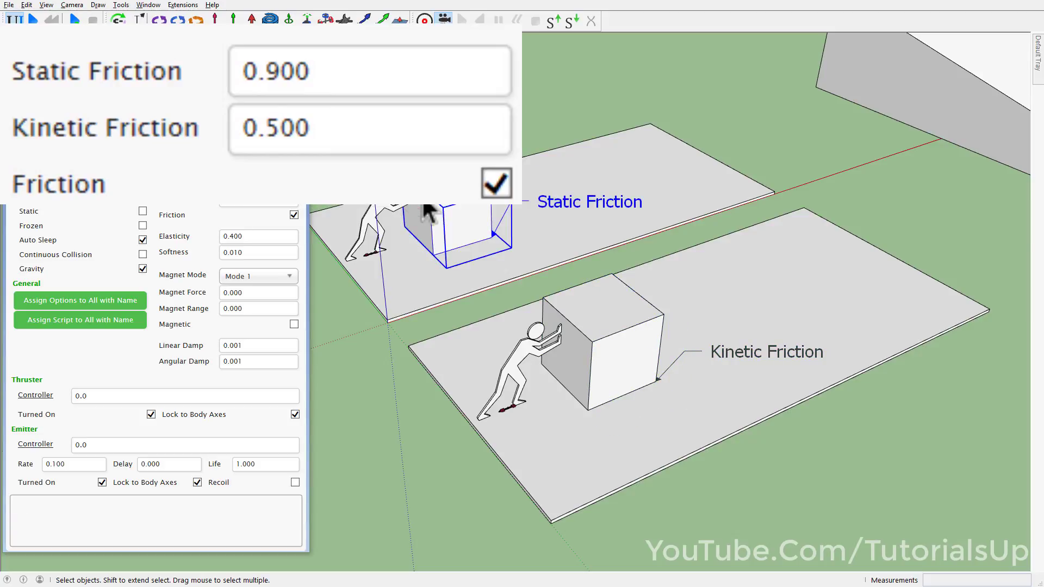
Give the Static Friction block static friction 0.200 and kinetic friction 0.100.
click(442, 70)
double_click(430, 69)
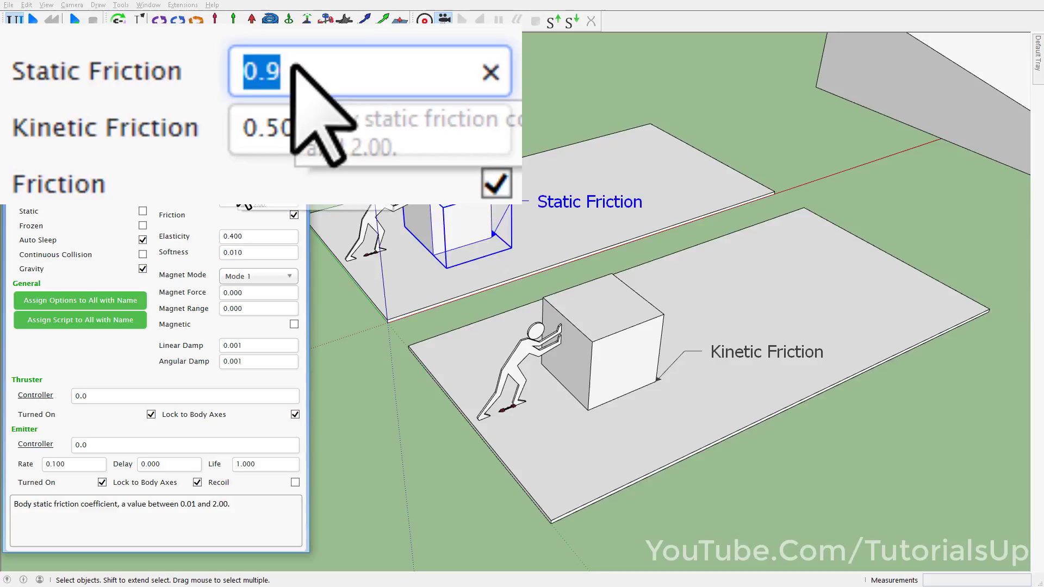
text(.2)
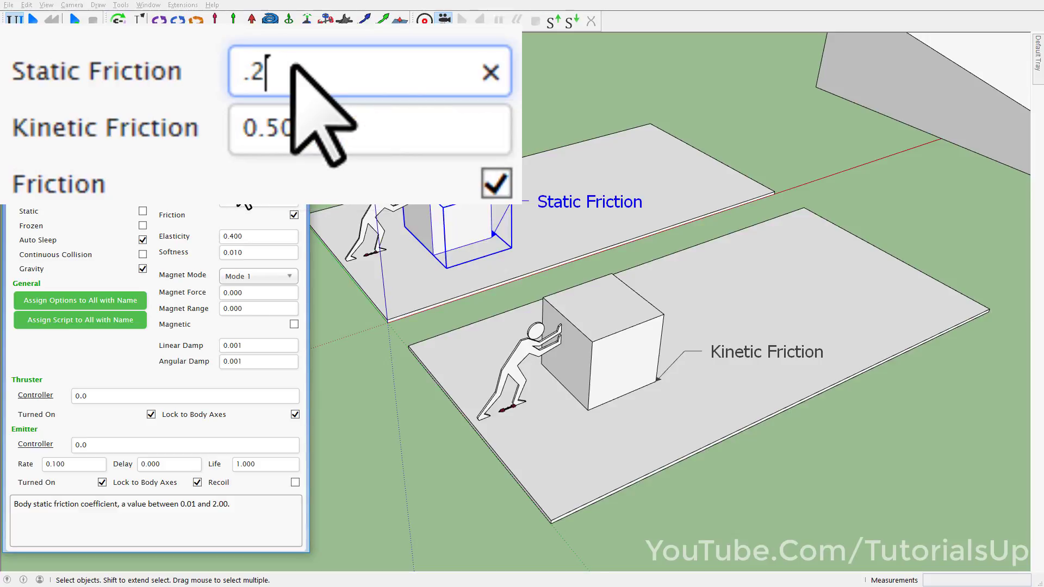
click(338, 128)
drag(264, 128, 284, 128)
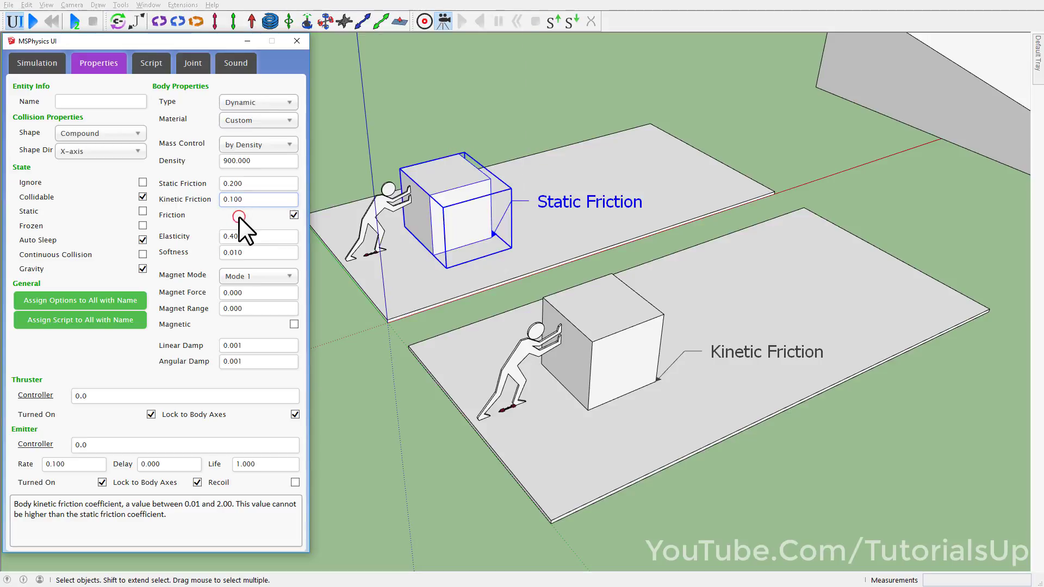
click(432, 106)
double_click(564, 199)
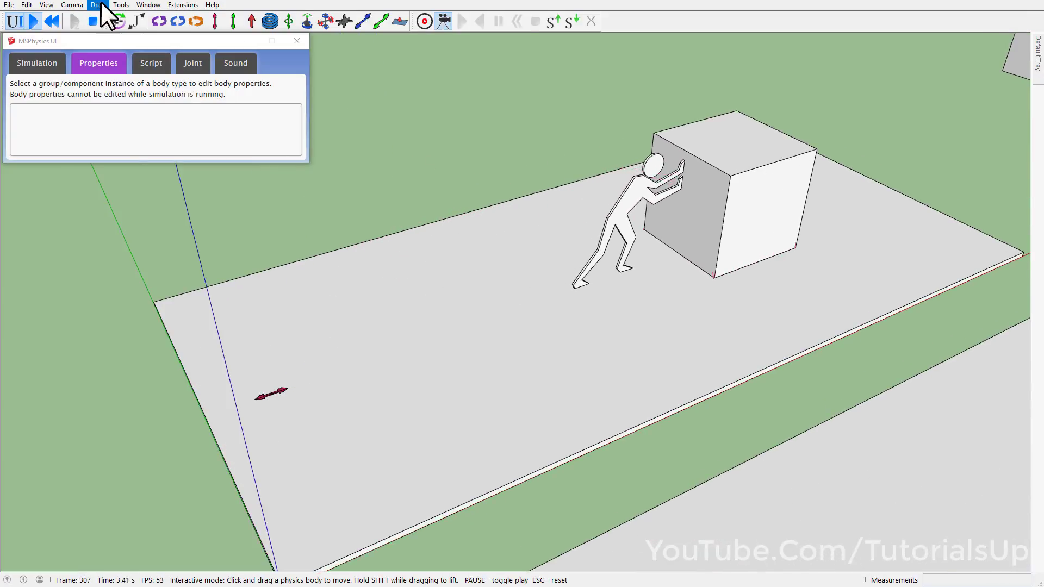
Give the Static Friction block static friction 2 and kinetic friction 1, then run the simulation.
click(53, 21)
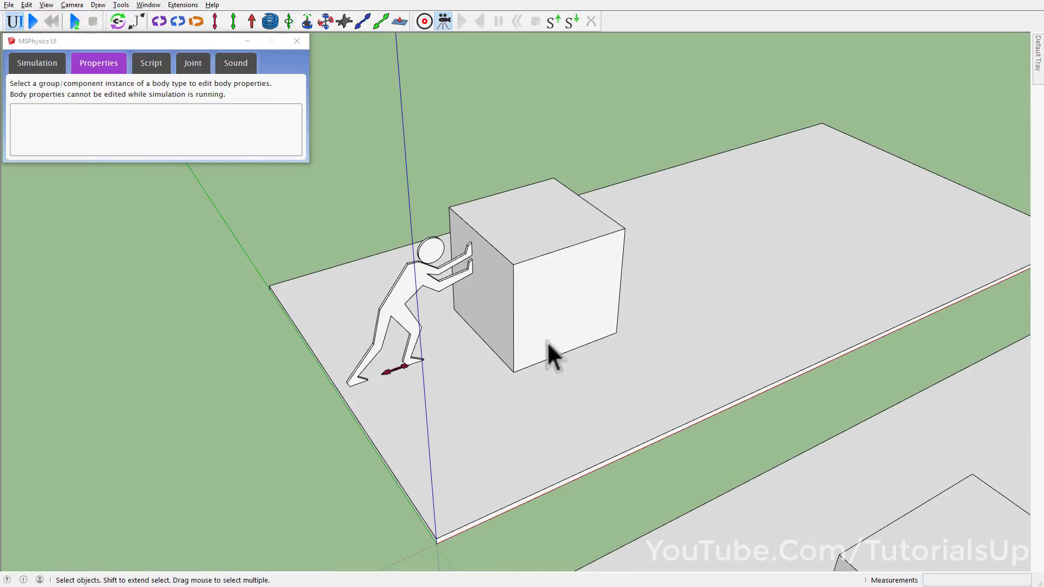
click(575, 295)
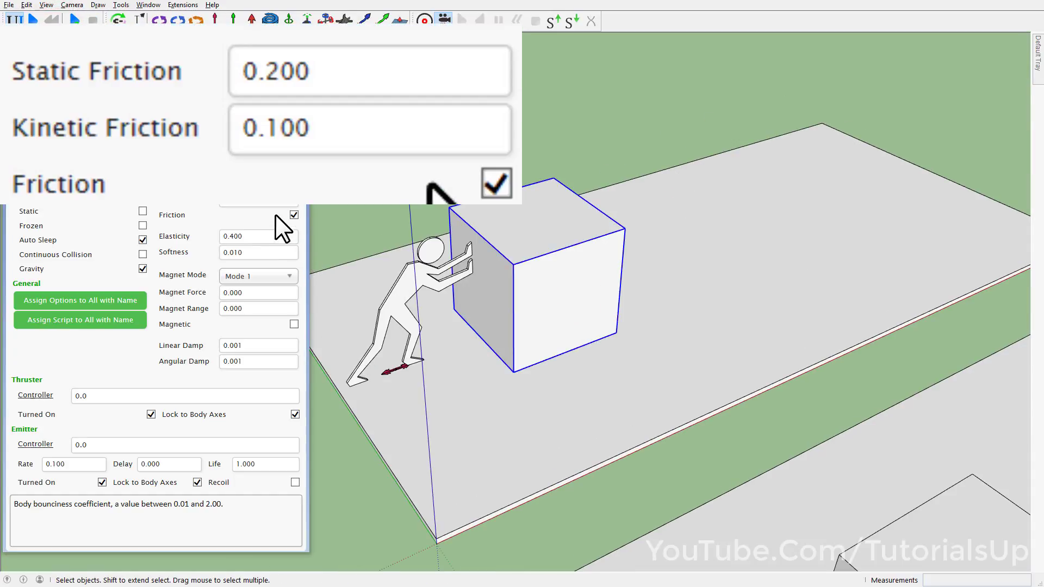
drag(283, 76, 234, 76)
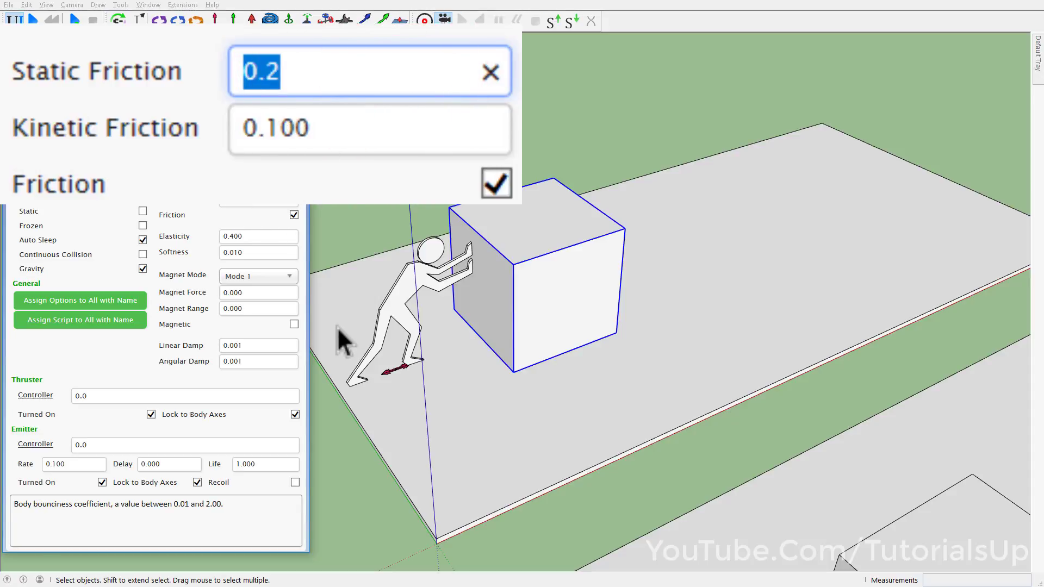
mouse_move(262, 209)
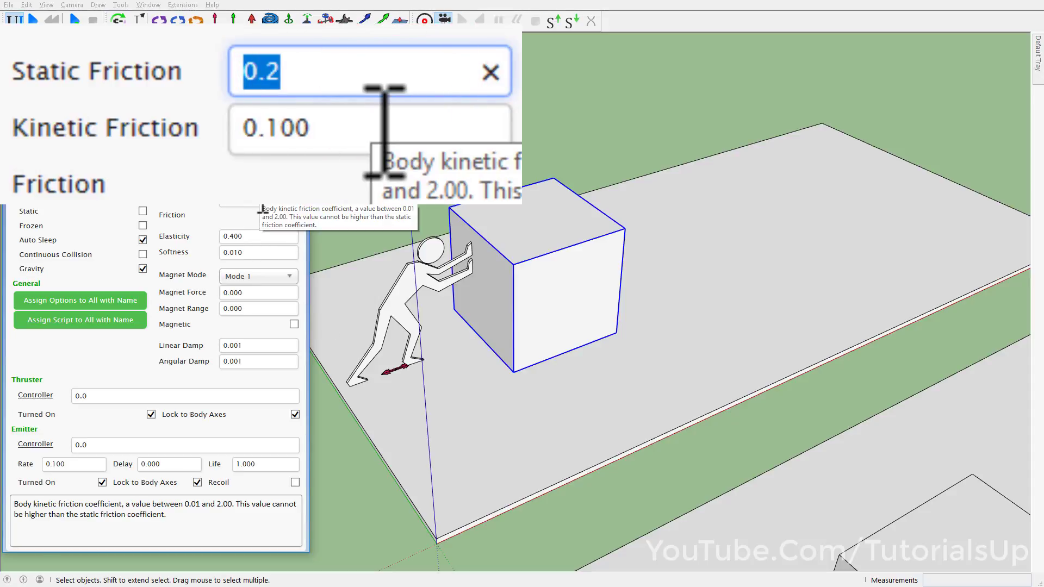
text(2)
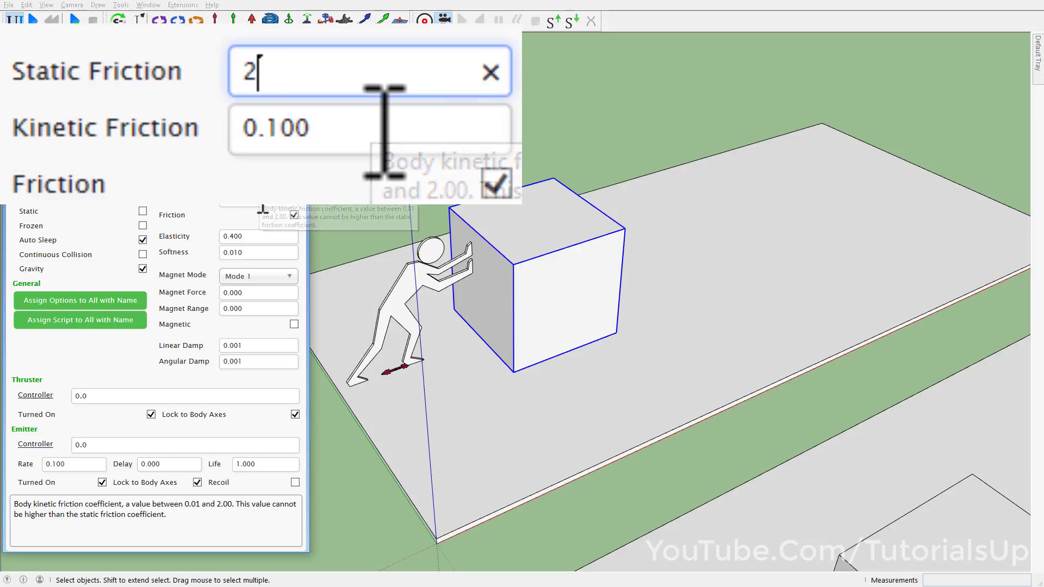
click(261, 209)
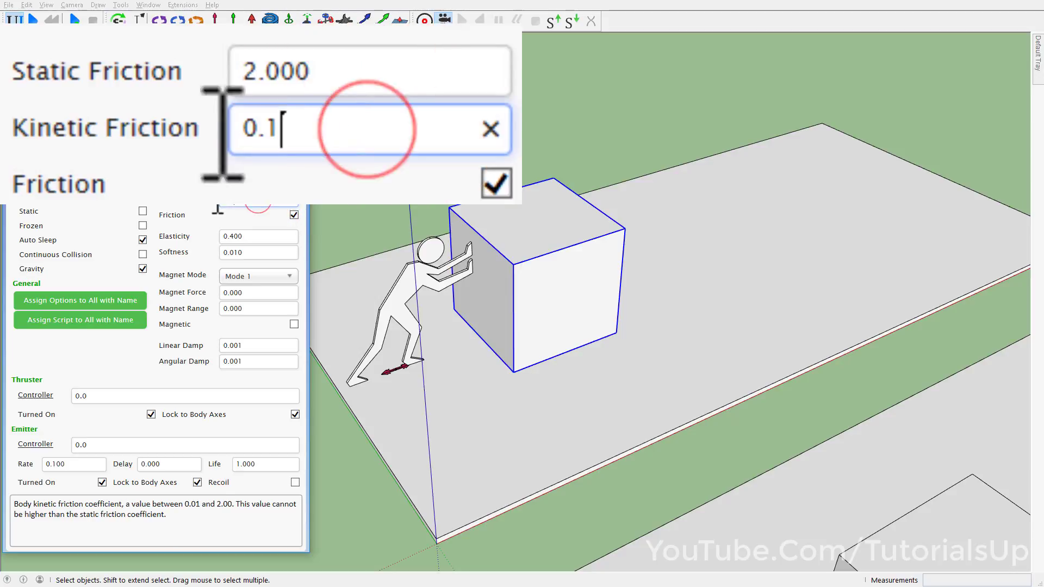
drag(262, 209, 206, 207)
mouse_move(243, 210)
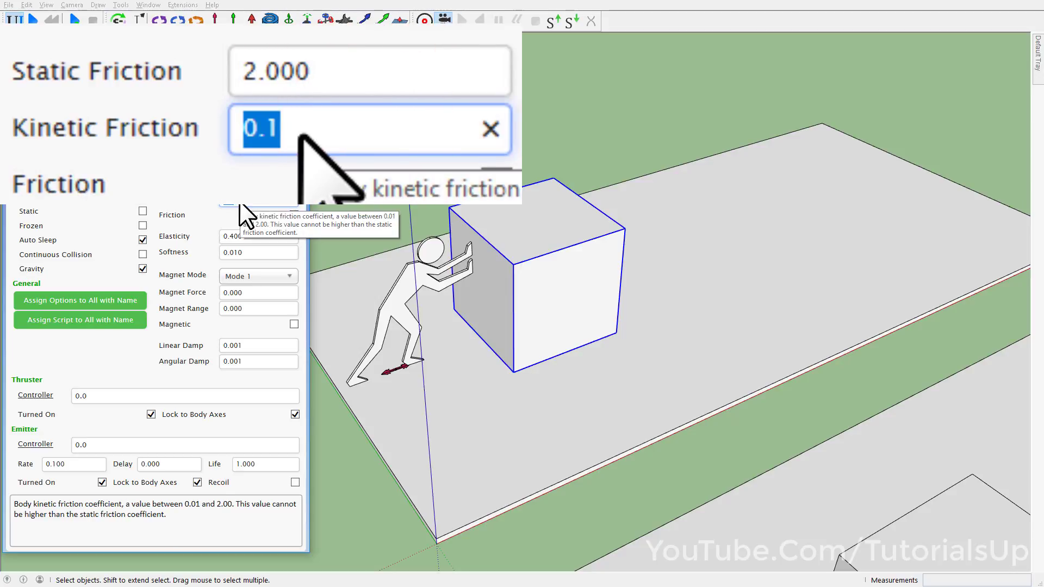
text(1)
click(236, 216)
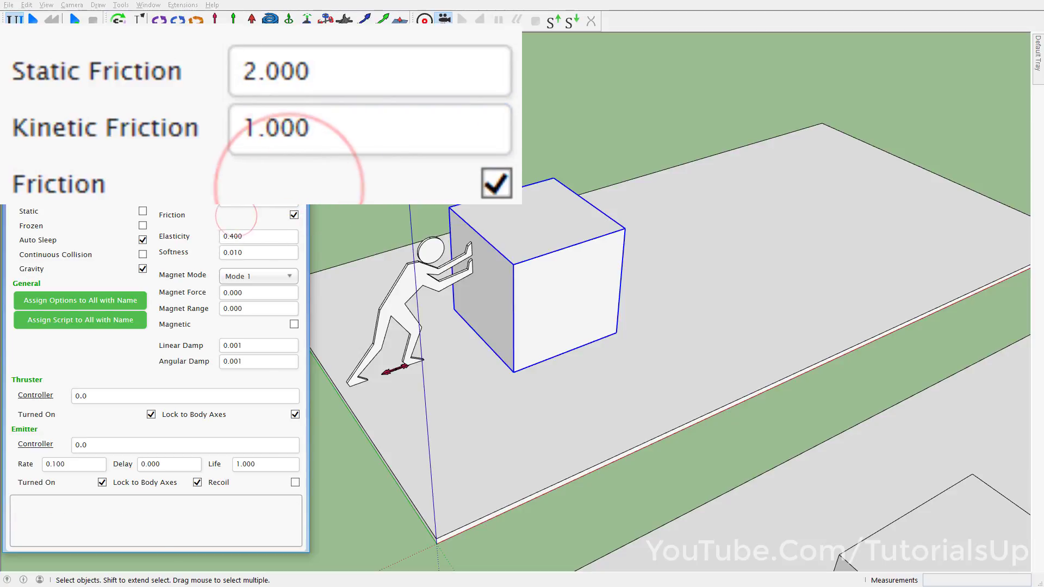
click(33, 21)
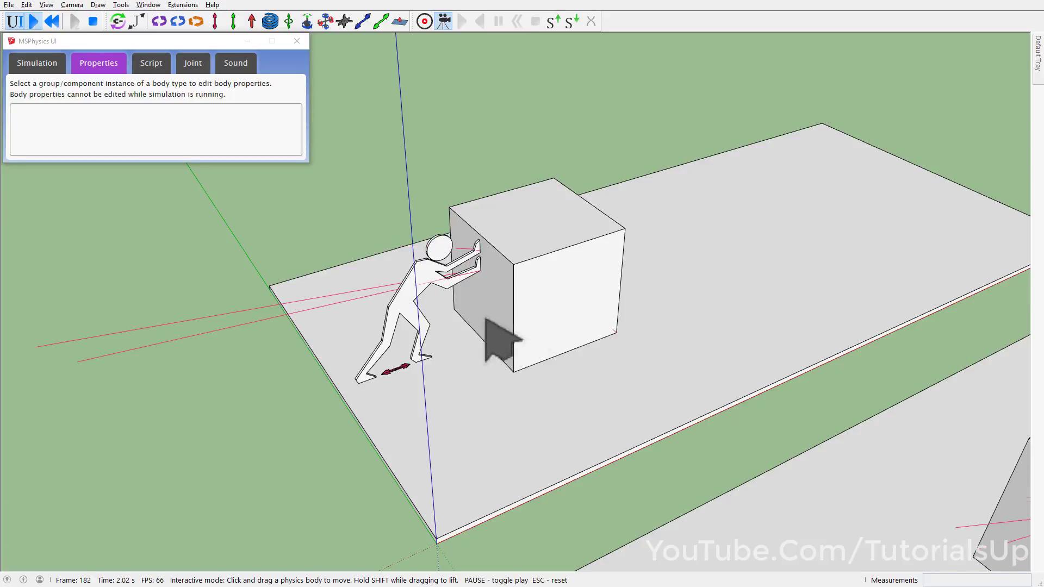
Set the block's static and kinetic friction both to 0.010, then test-run and reset.
click(53, 21)
click(477, 259)
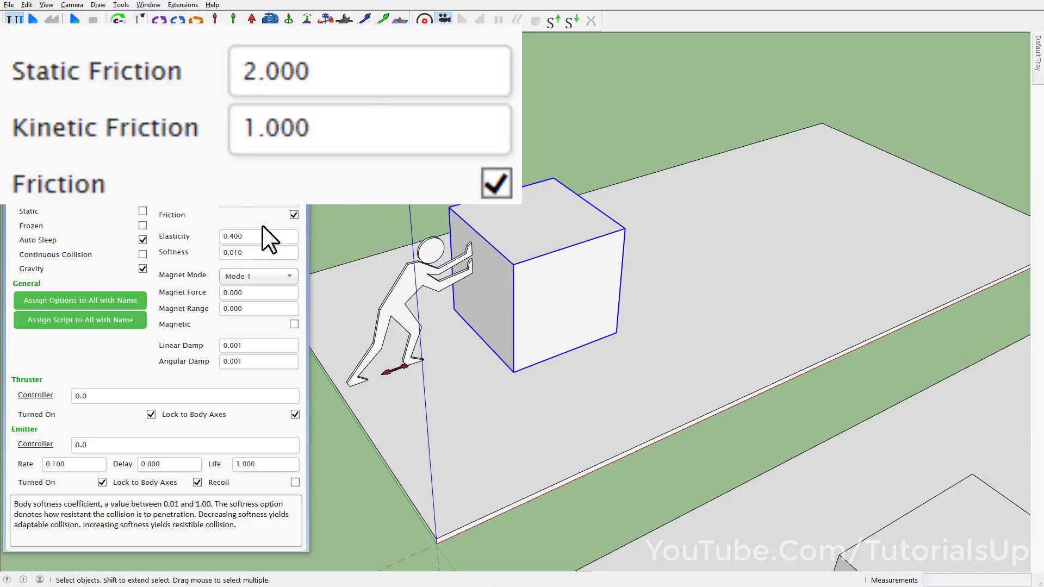
click(244, 183)
double_click(245, 184)
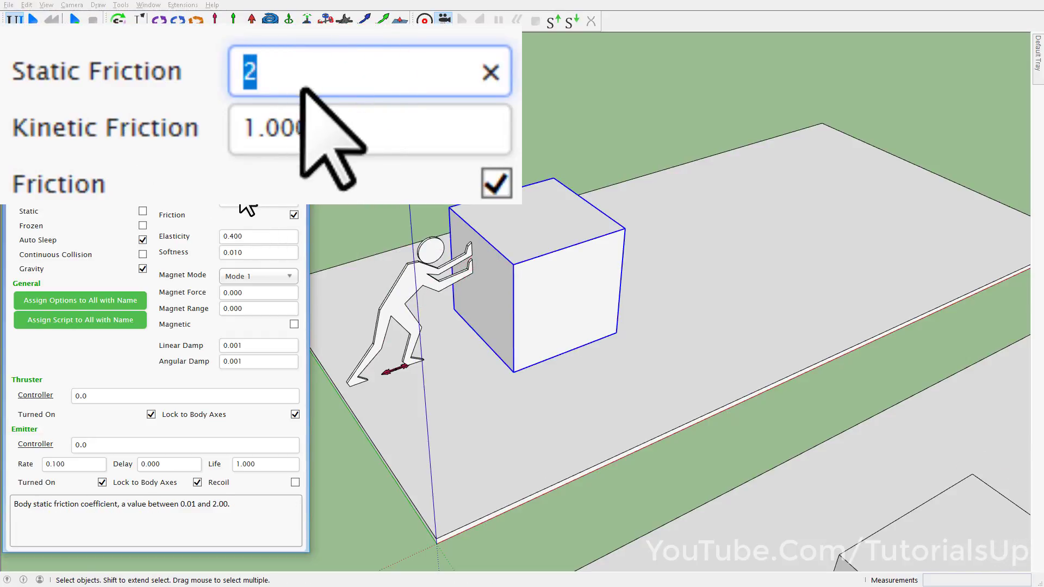
text(0.01)
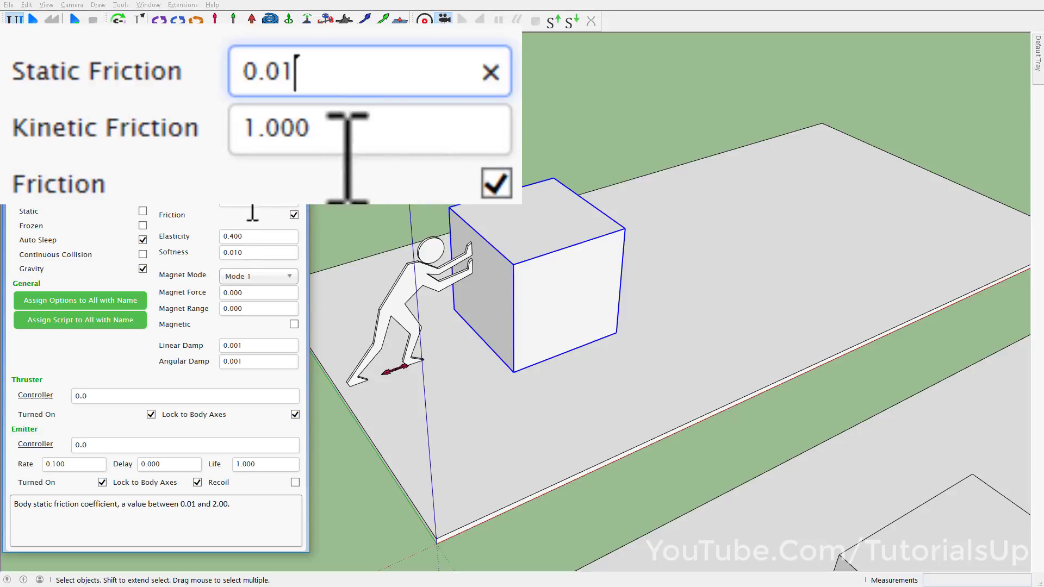
click(239, 199)
text(1)
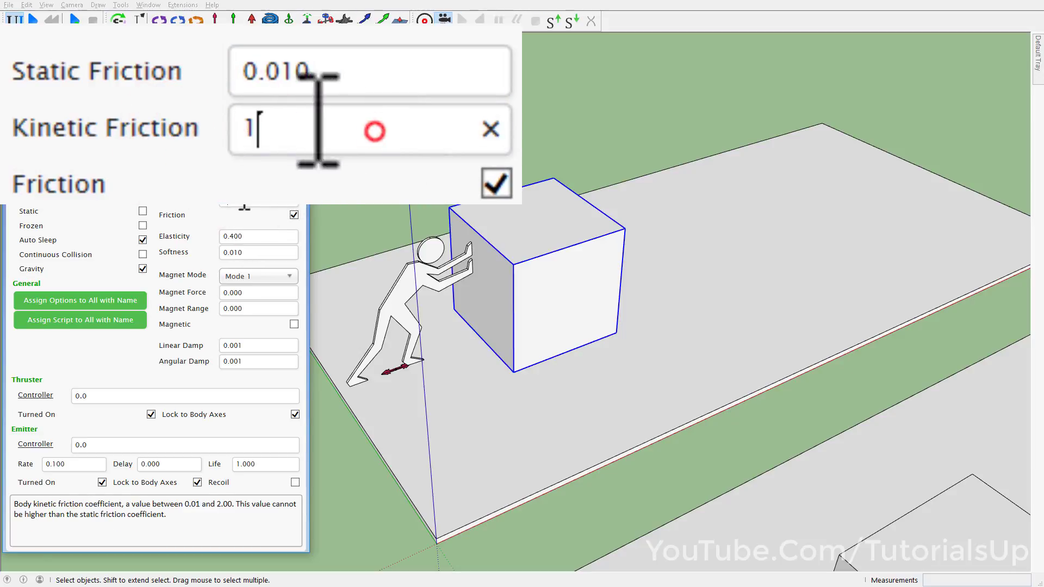
double_click(247, 199)
text(0.01)
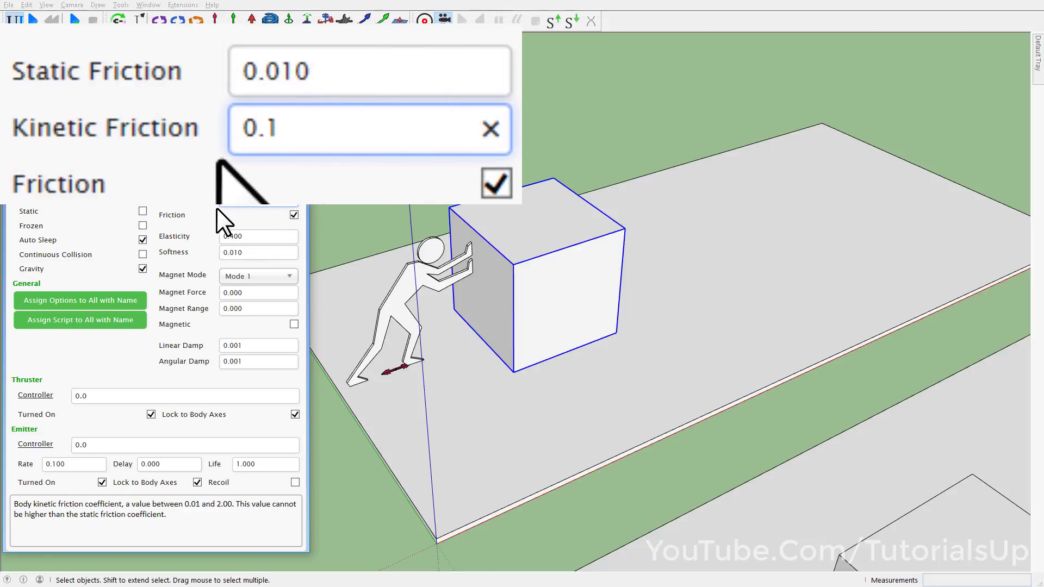
key(BackSpace)
text(0.0)
key(BackSpace)
text(1)
click(216, 208)
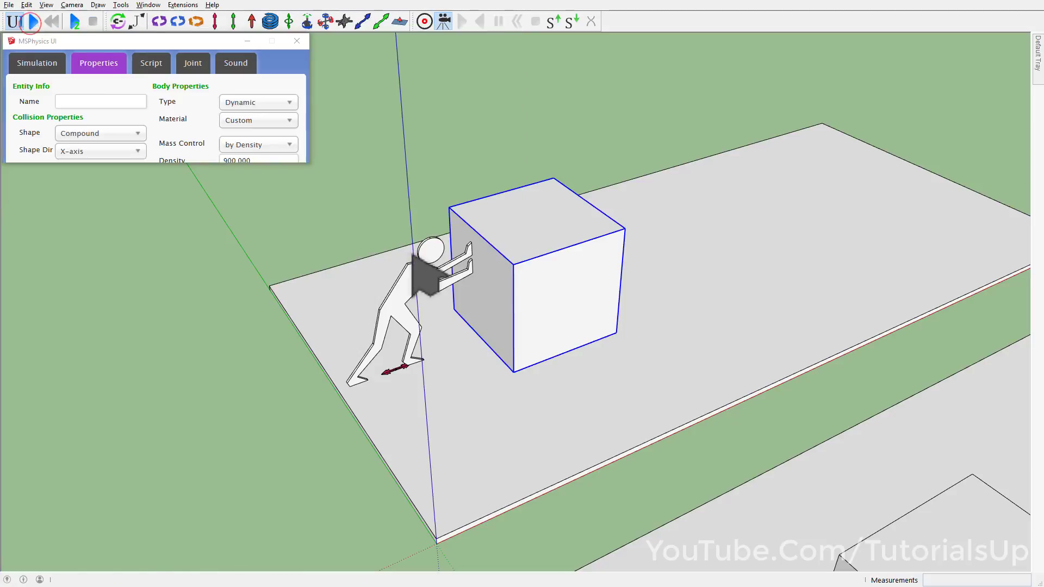
click(32, 22)
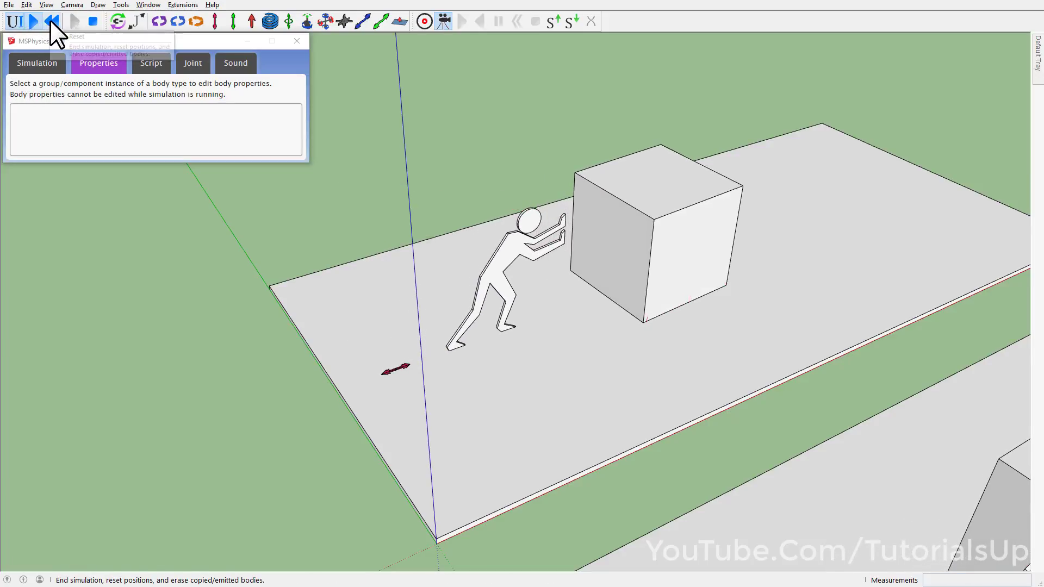
click(50, 20)
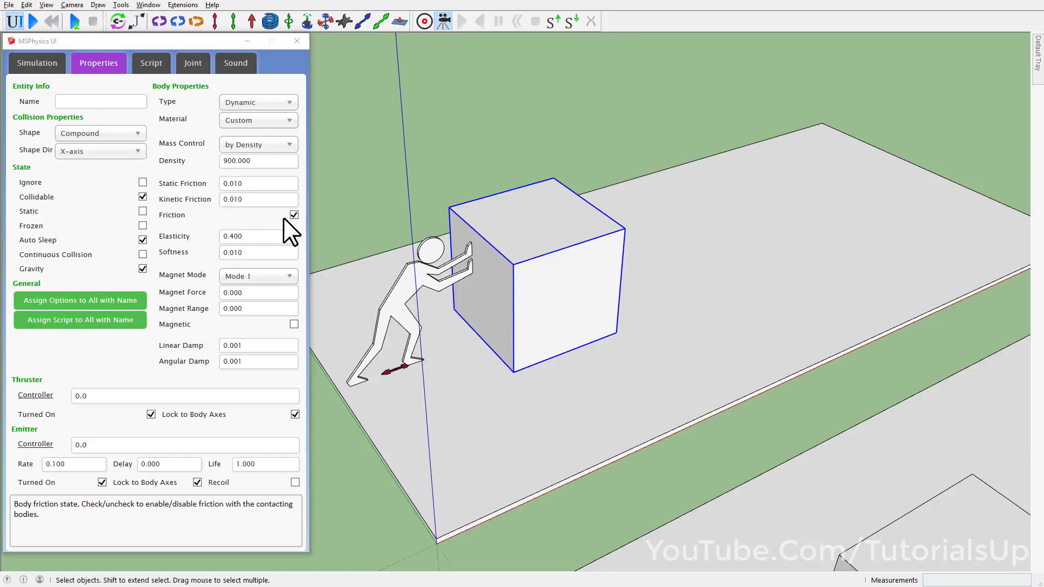
Scale the lower kinetic-friction plate up much larger from a corner grip.
scroll(413, 310, down, 1)
scroll(412, 309, down, 2)
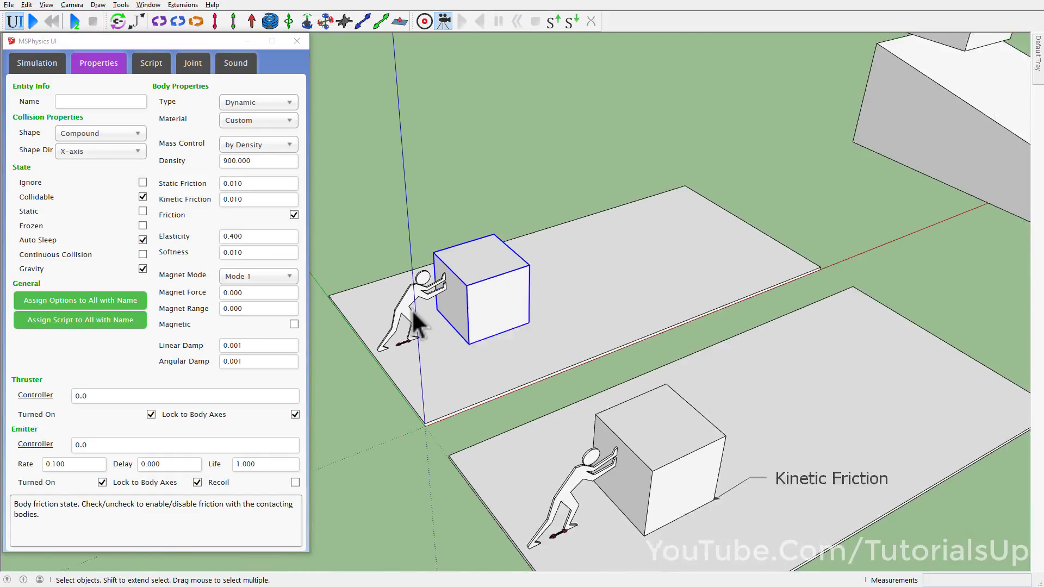
scroll(408, 326, down, 3)
scroll(762, 353, up, 2)
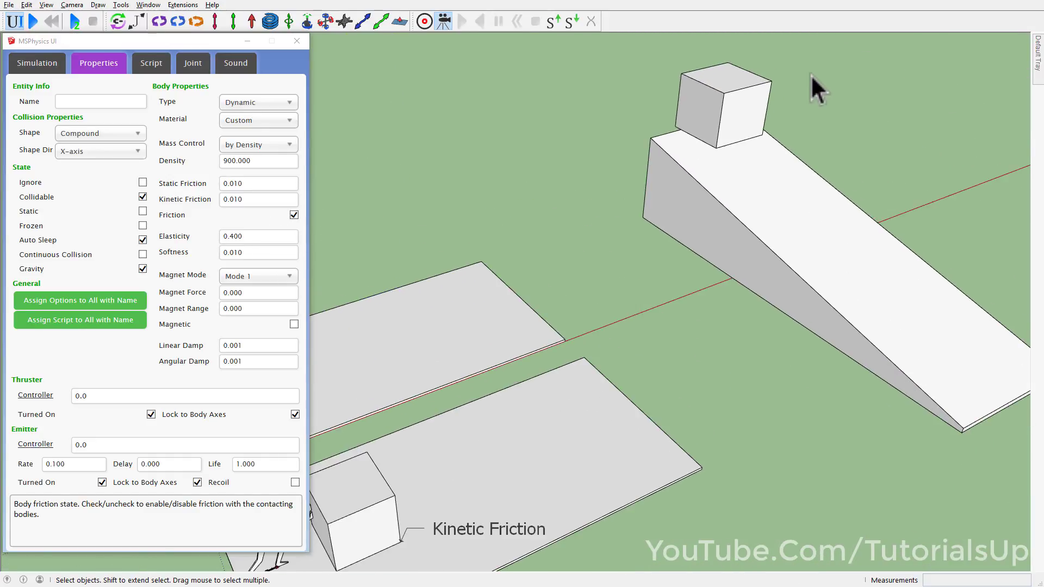
scroll(539, 315, down, 3)
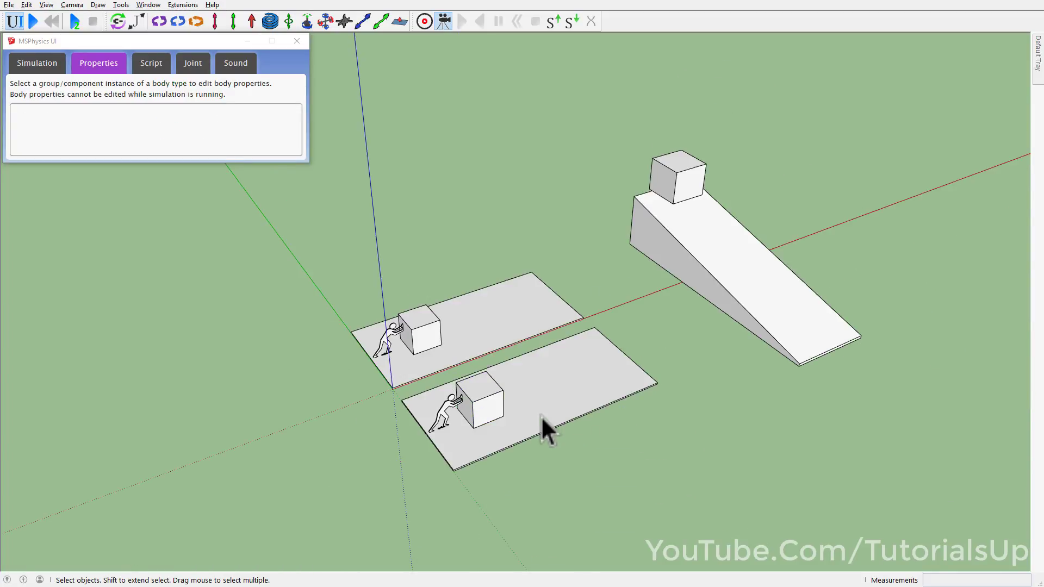
click(541, 416)
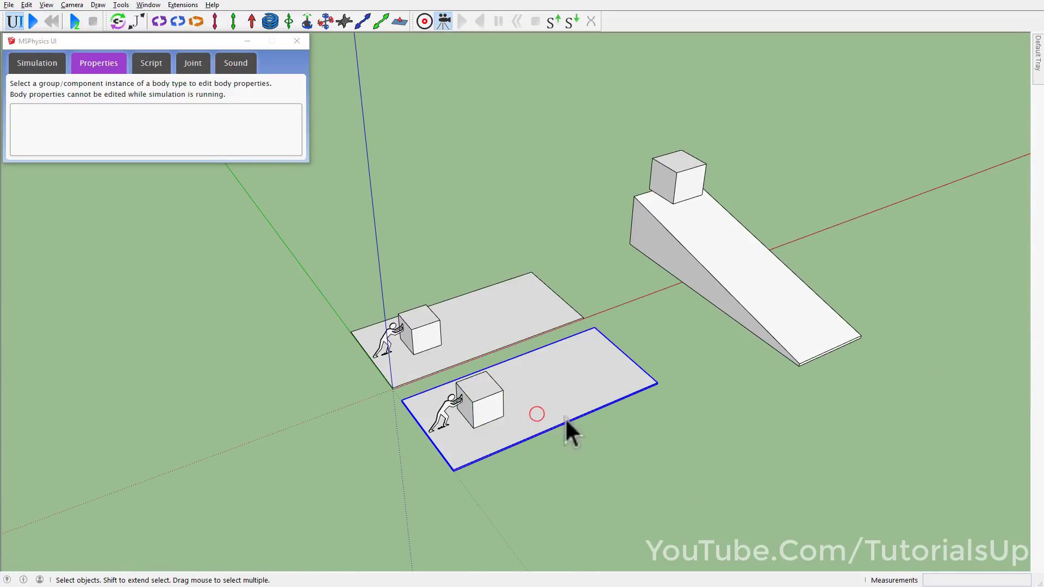
scroll(435, 402, up, 2)
key(s)
scroll(600, 422, up, 3)
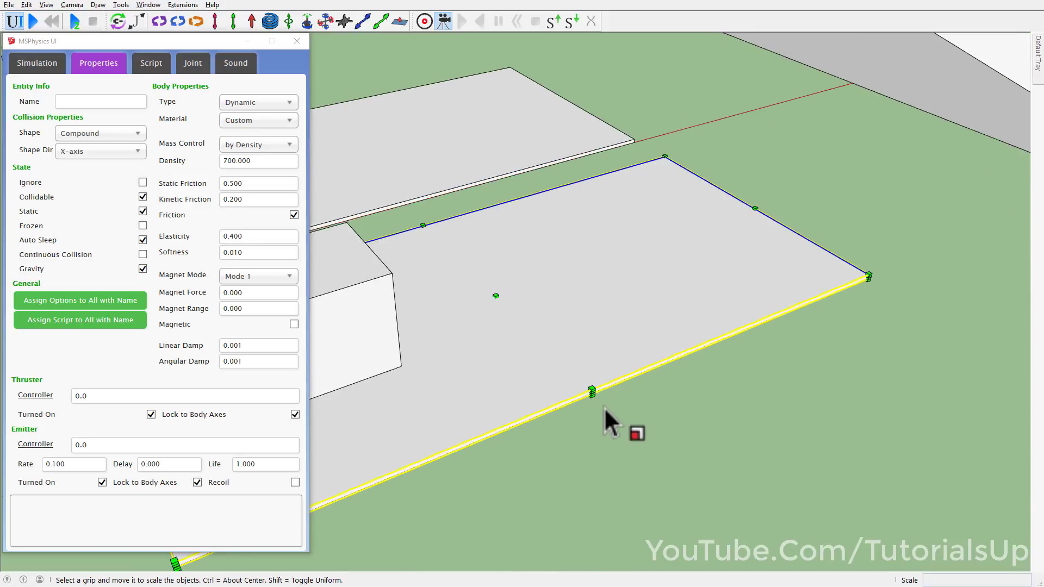
scroll(593, 392, down, 3)
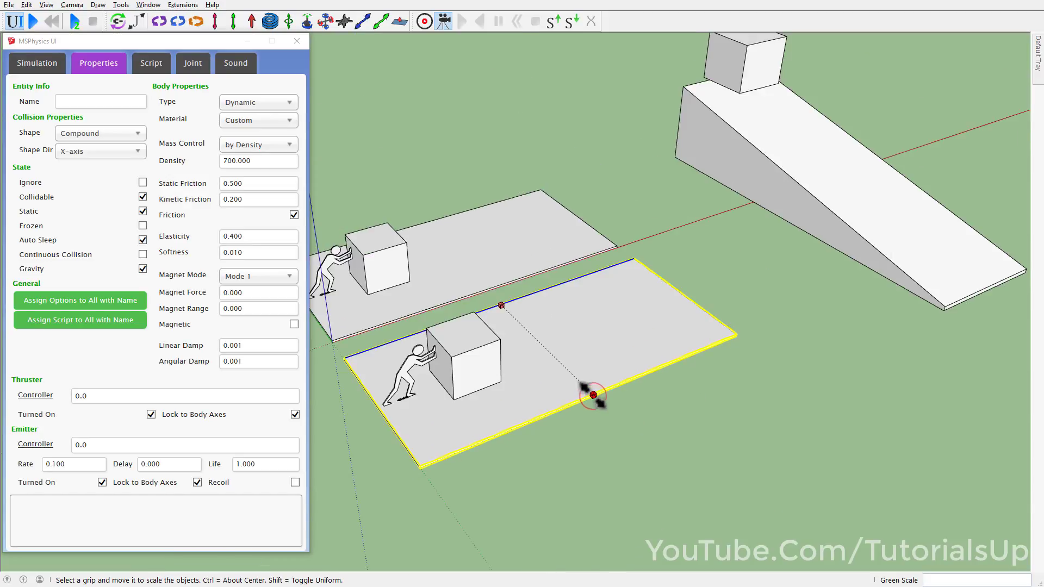
drag(589, 396, 788, 503)
key(space)
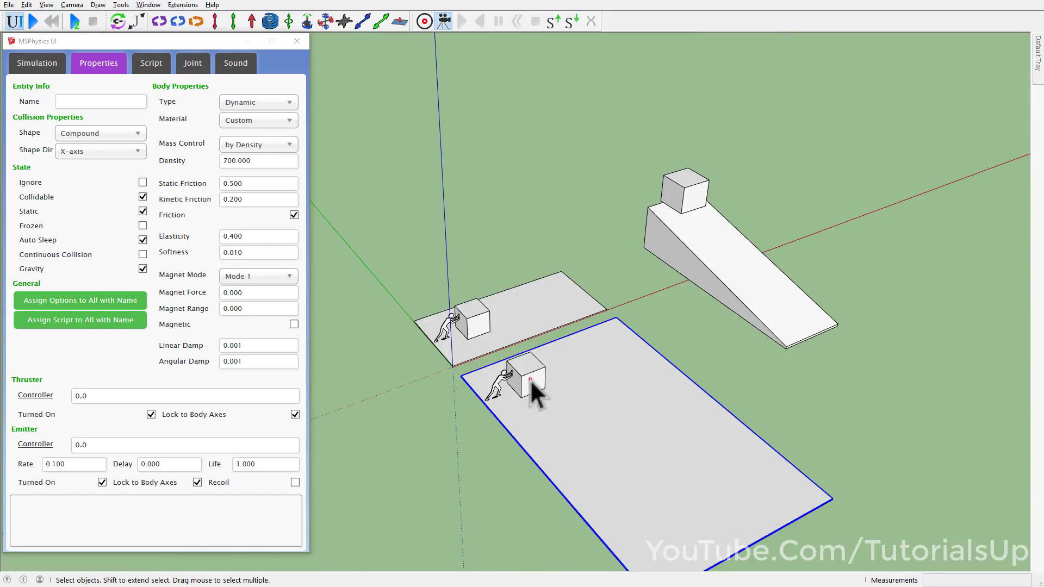
Move the Kinetic Friction block out onto the enlarged plate.
click(530, 380)
scroll(537, 388, up, 2)
scroll(582, 406, down, 2)
scroll(583, 406, up, 3)
key(m)
scroll(380, 223, up, 1)
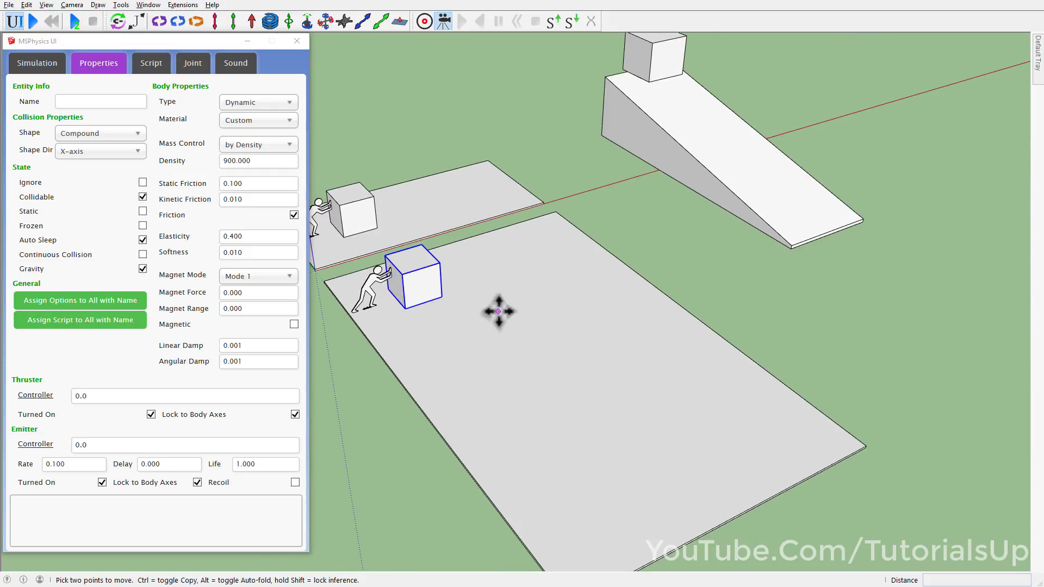
click(499, 311)
click(633, 369)
key(space)
scroll(543, 337, up, 2)
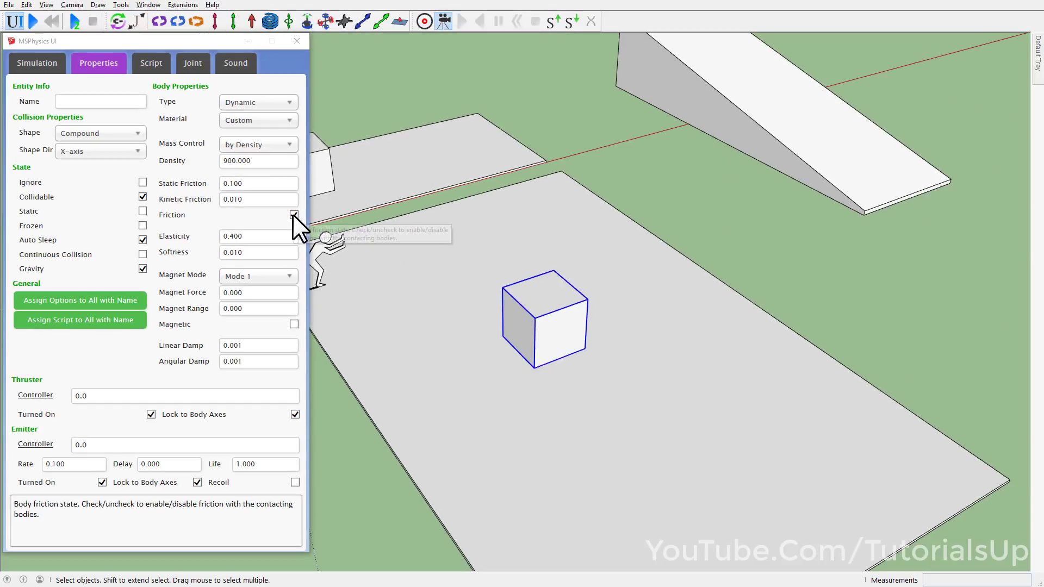
click(292, 214)
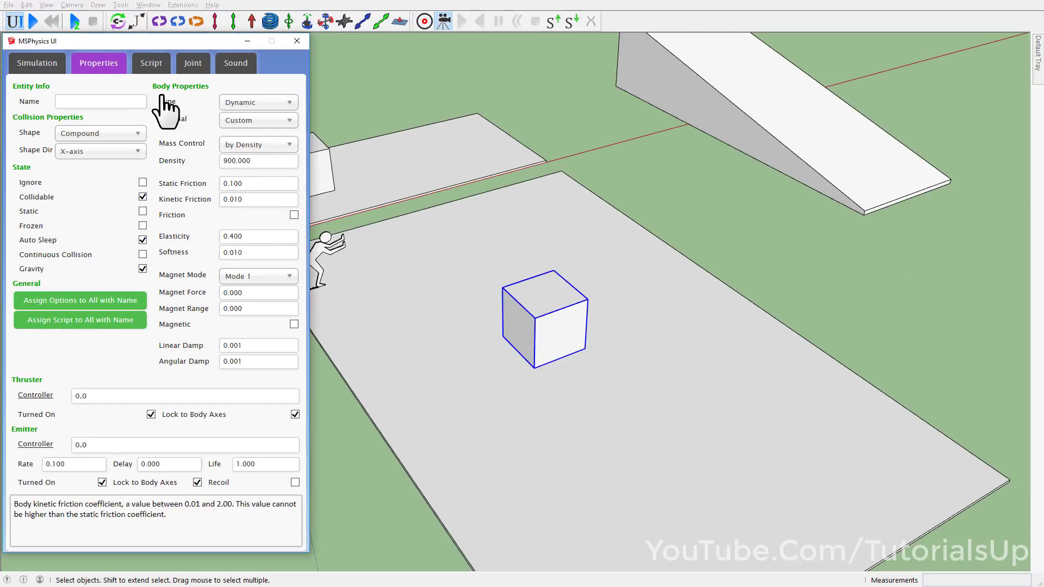
click(34, 21)
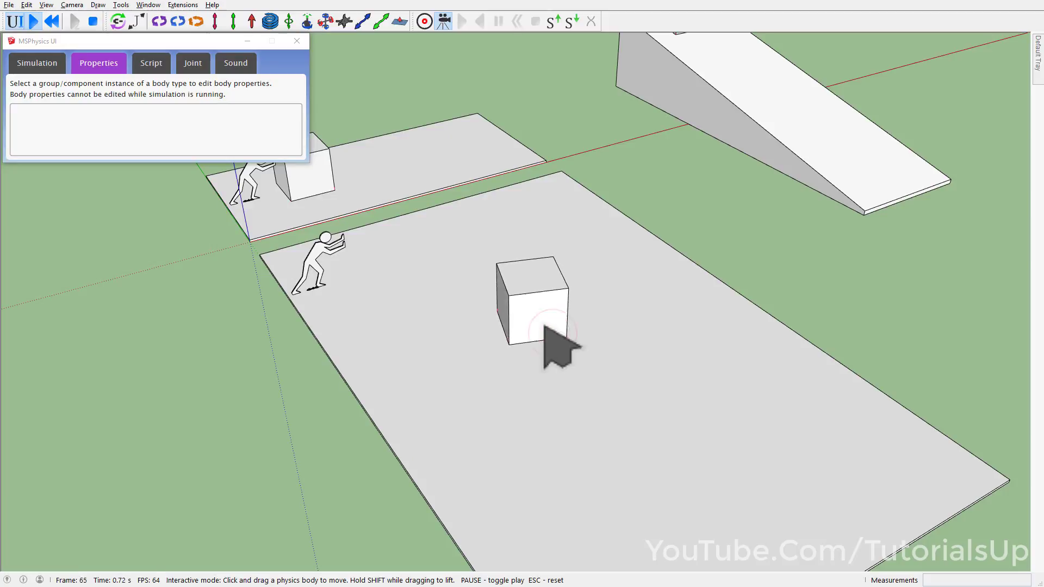
mouse_move(559, 345)
middle_down()
mouse_move(419, 352)
mouse_move(479, 304)
middle_up()
drag(479, 285, 442, 458)
click(52, 21)
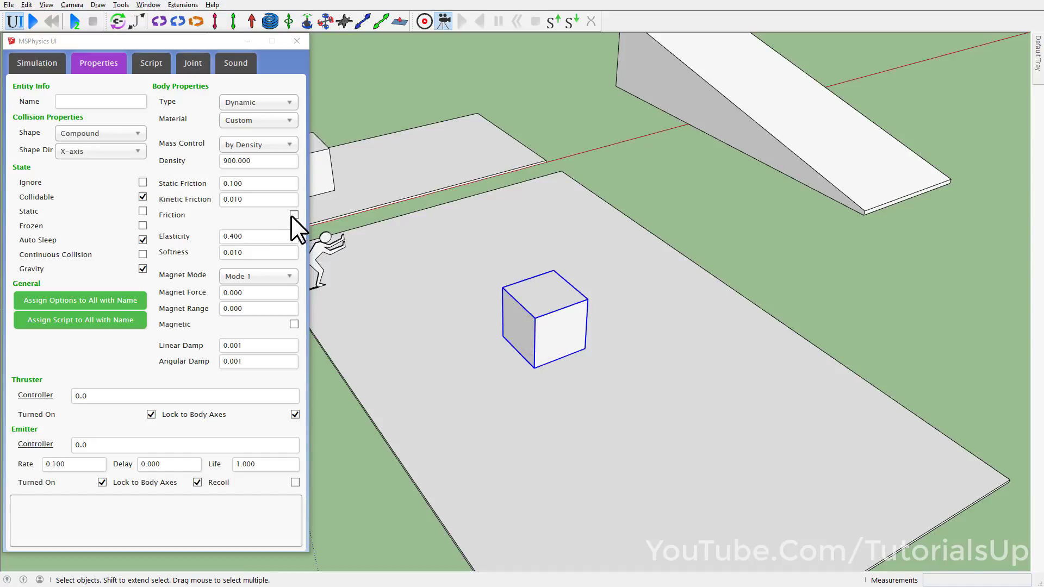
click(294, 215)
click(34, 22)
drag(543, 351, 525, 348)
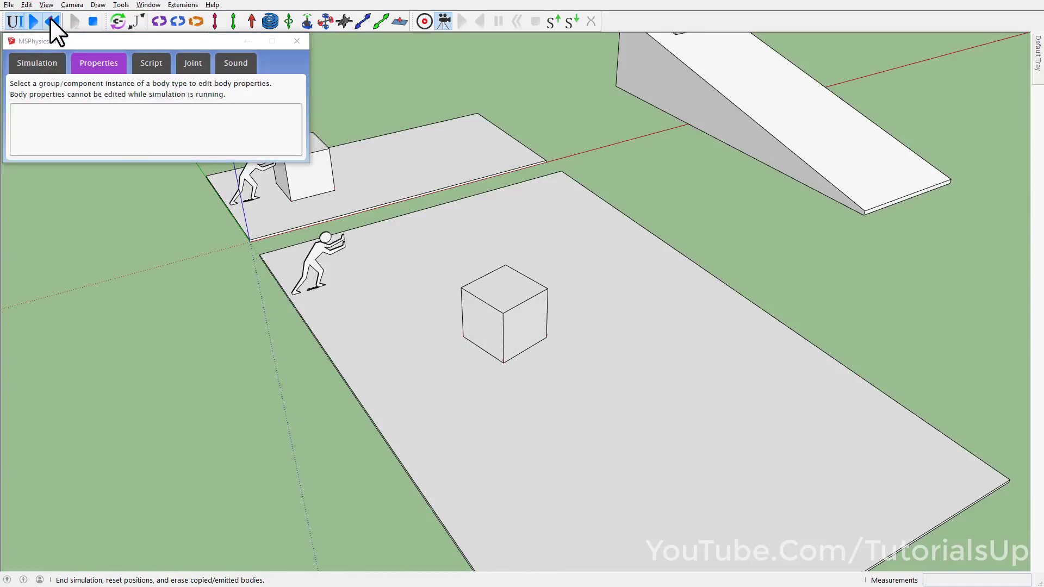
click(50, 18)
click(443, 362)
Set the floor cube's static friction to 2 and kinetic friction to 1.
click(261, 184)
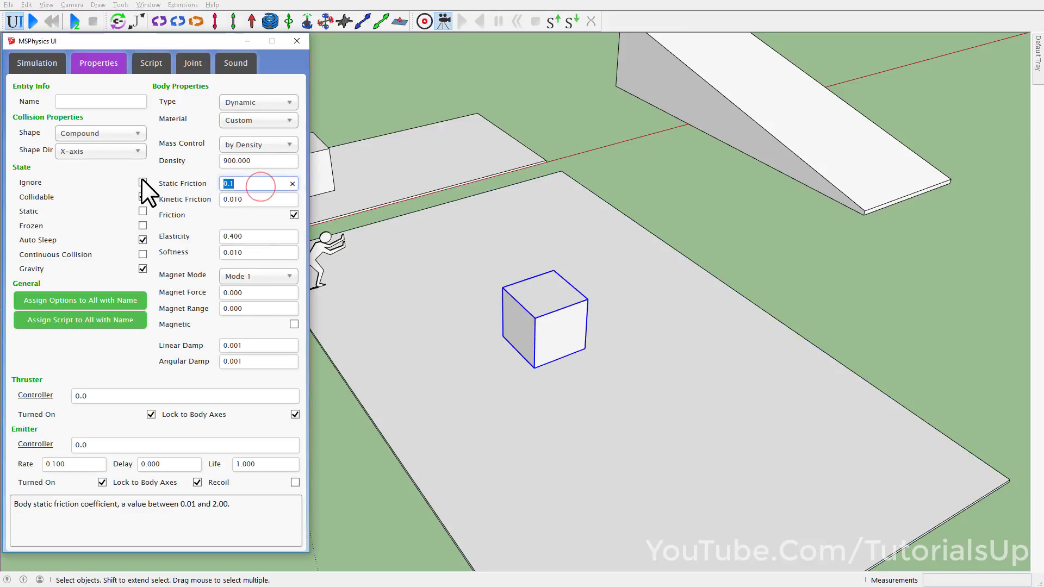
key(BackSpace)
text(1)
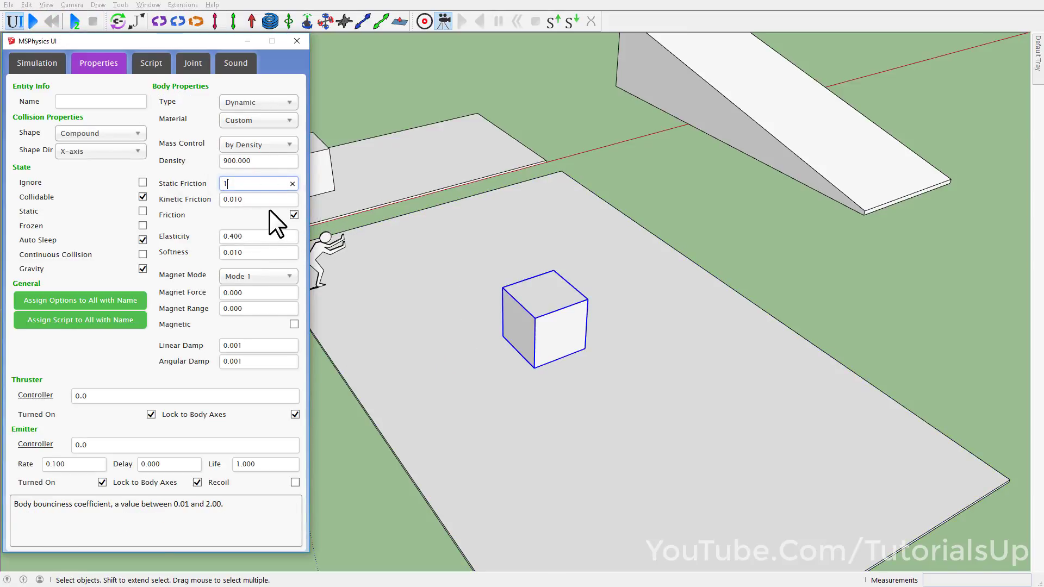
click(237, 182)
text(2)
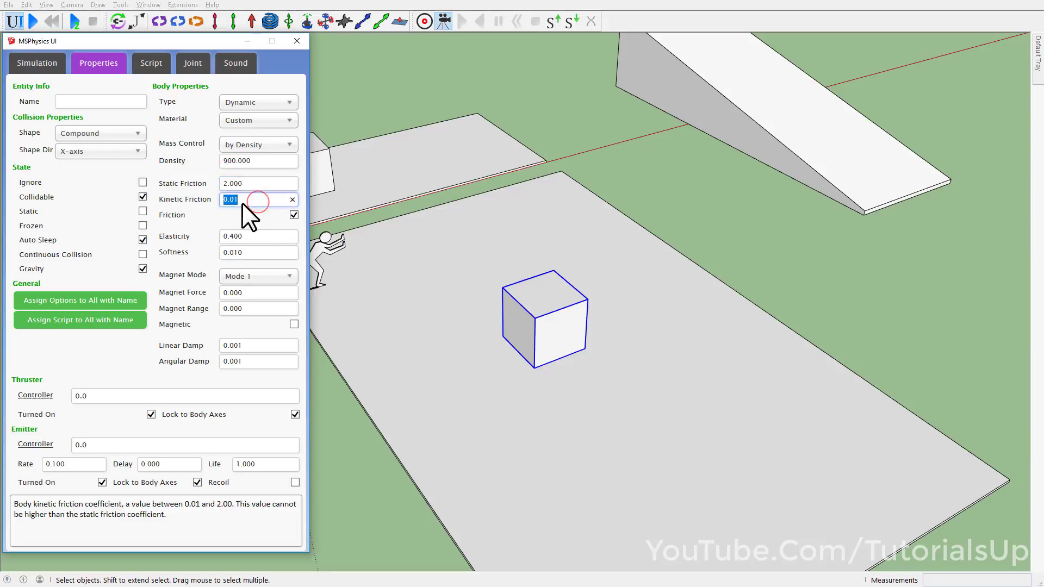
text(1.000)
Run the simulation and drag the high-friction cube across the floor.
click(33, 21)
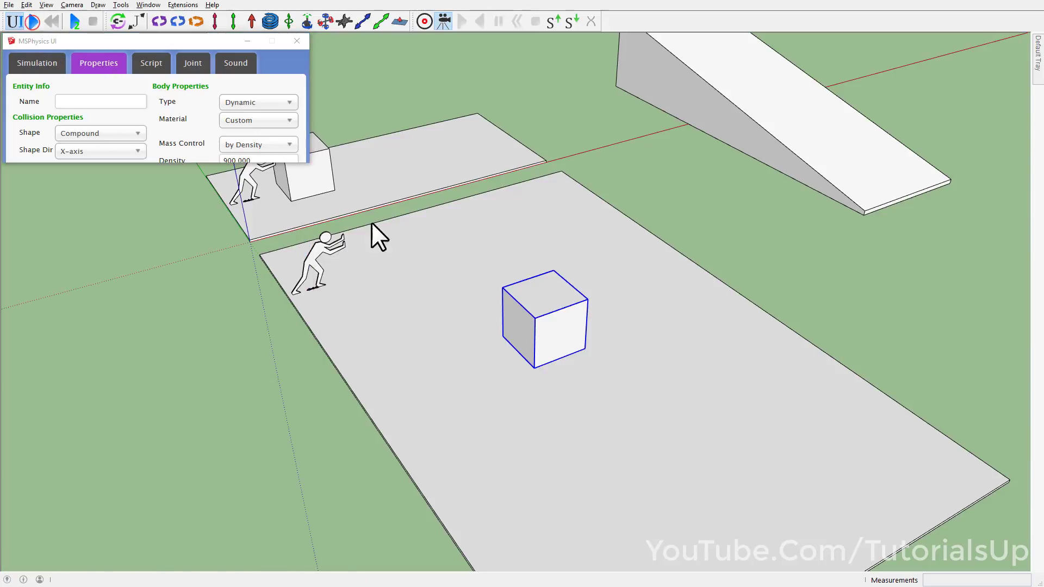
mouse_move(560, 349)
mouse_down()
mouse_move(495, 329)
mouse_move(450, 363)
mouse_move(558, 398)
mouse_move(558, 414)
mouse_up()
scroll(489, 429, down, 3)
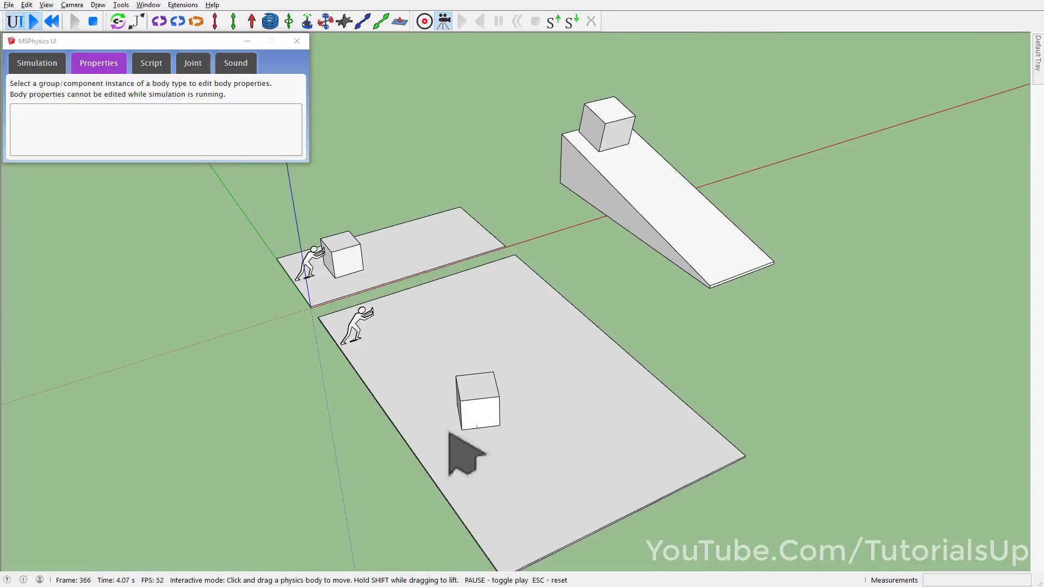
scroll(735, 102, up, 3)
scroll(595, 191, up, 3)
middle_drag(595, 189, 768, 146)
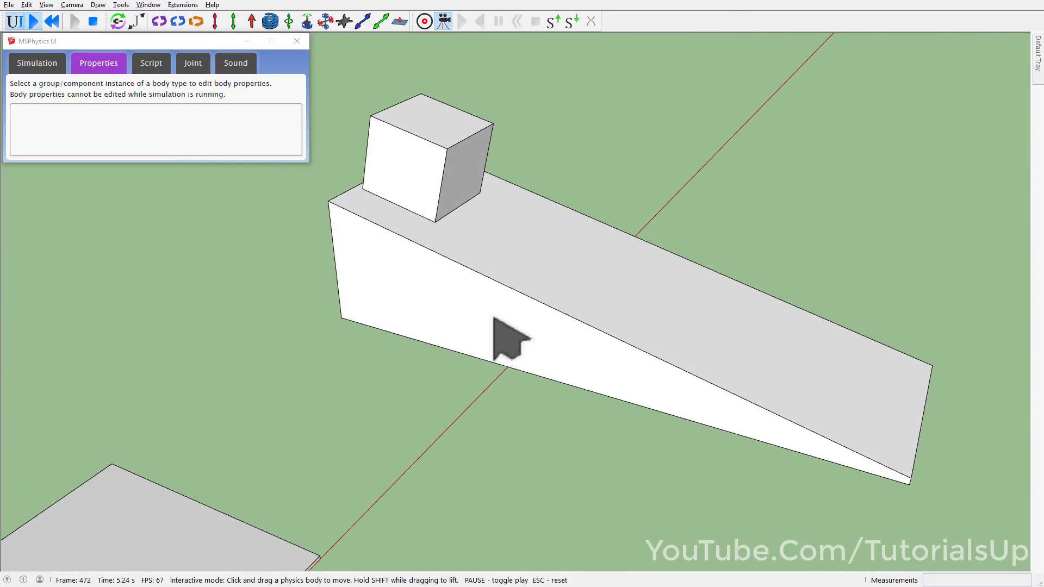
Reset and rerun the simulation from a low side view of the ramp.
click(53, 25)
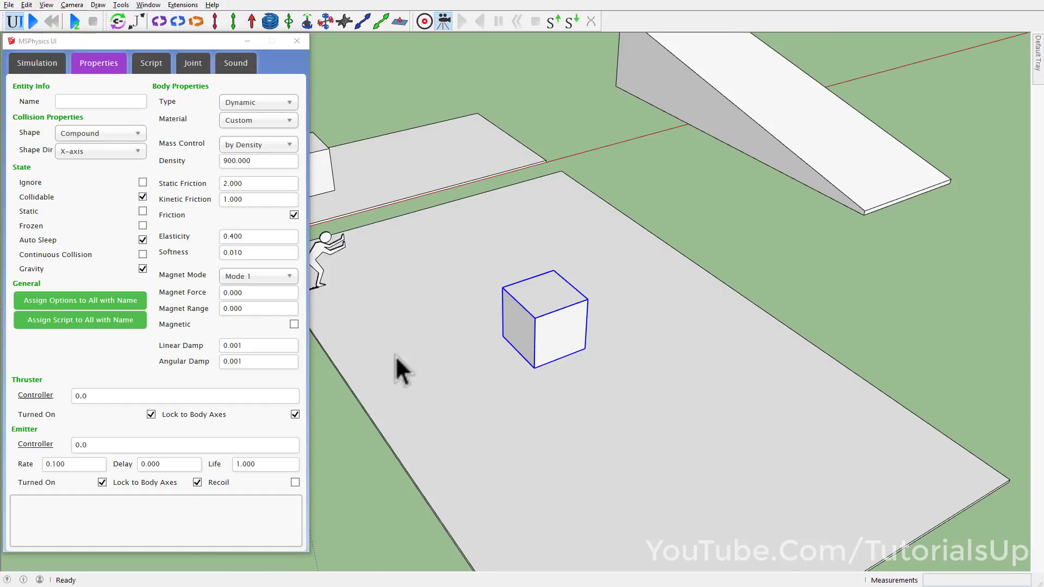
scroll(734, 175, down, 3)
scroll(552, 234, up, 5)
mouse_move(553, 234)
middle_down()
mouse_move(750, 195)
mouse_move(571, 334)
mouse_move(673, 276)
middle_up()
scroll(569, 230, up, 2)
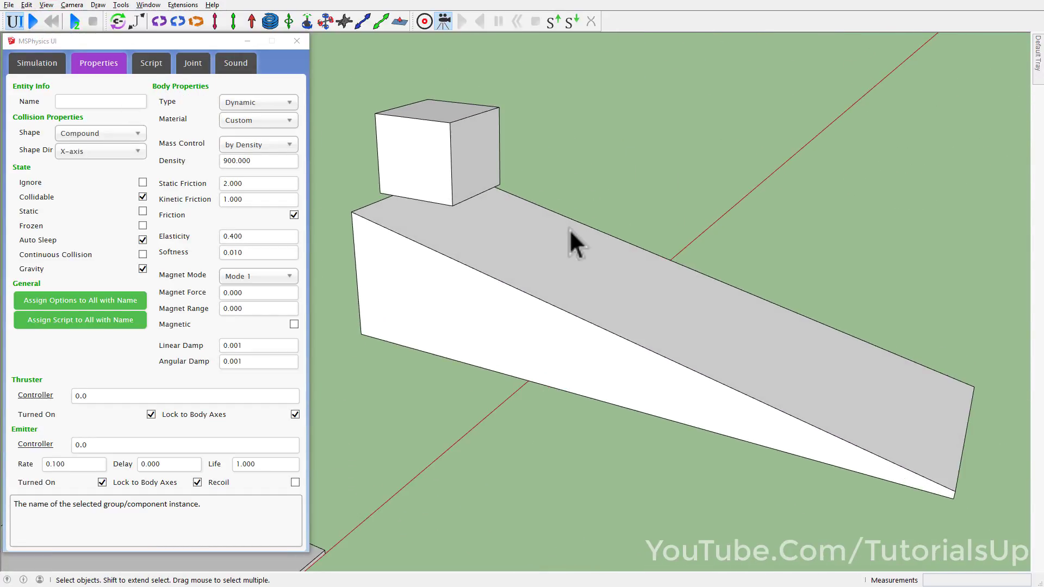
click(28, 21)
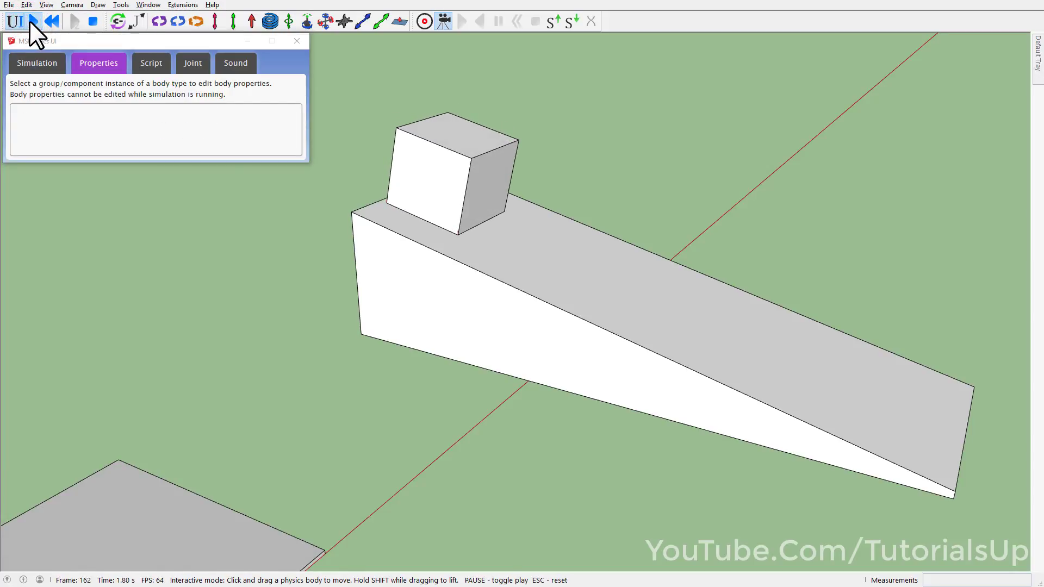
Disable friction on the ramp cube and rerun so it slides downhill.
click(53, 20)
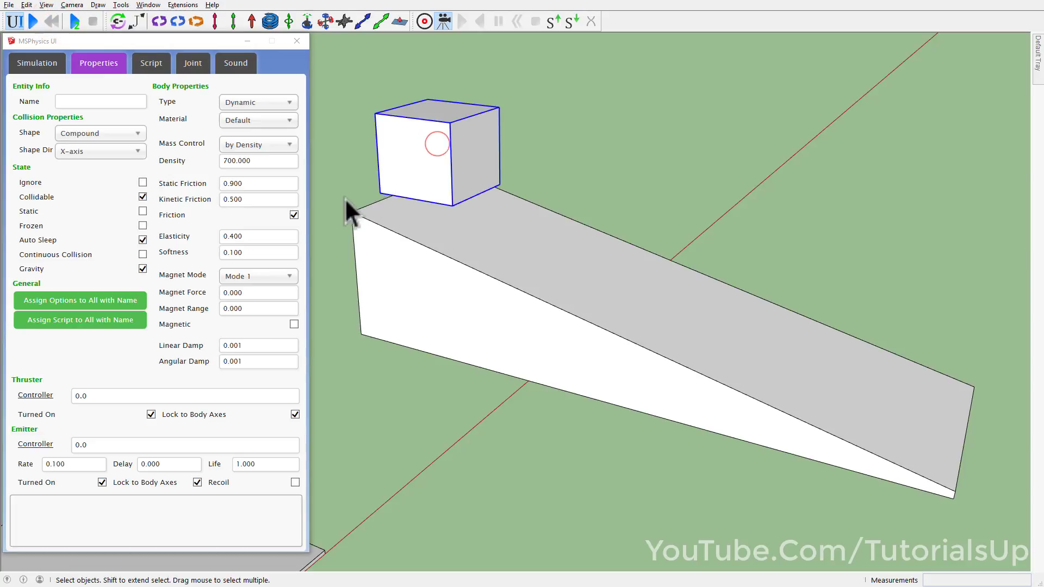
click(293, 216)
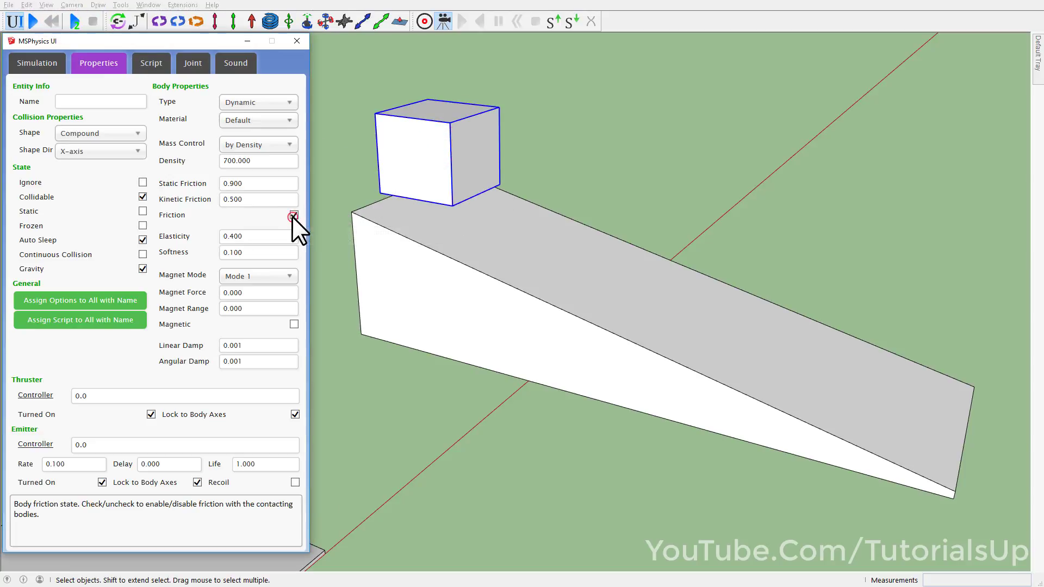
click(28, 21)
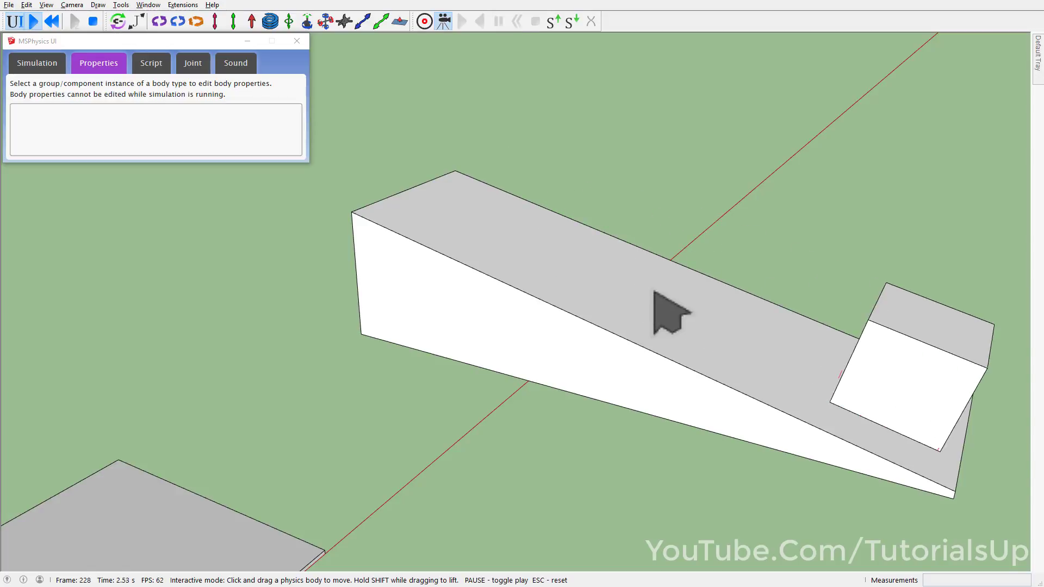
Reset the simulation and pan over to the sphere-and-plate scene.
click(52, 21)
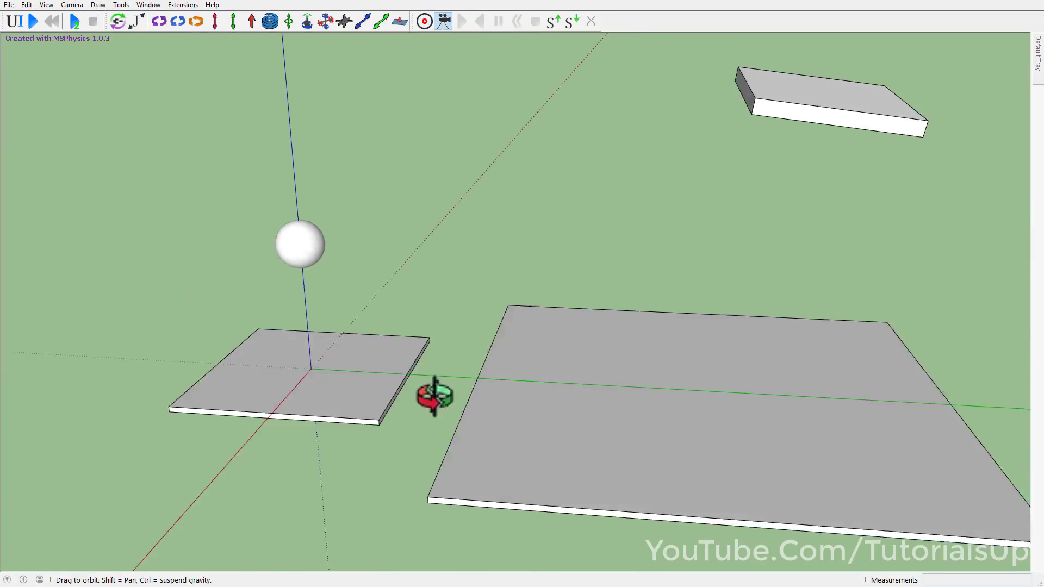
mouse_move(310, 361)
shift+middle_down()
mouse_move(525, 398)
mouse_move(531, 415)
shift+middle_up()
scroll(525, 398, up, 5)
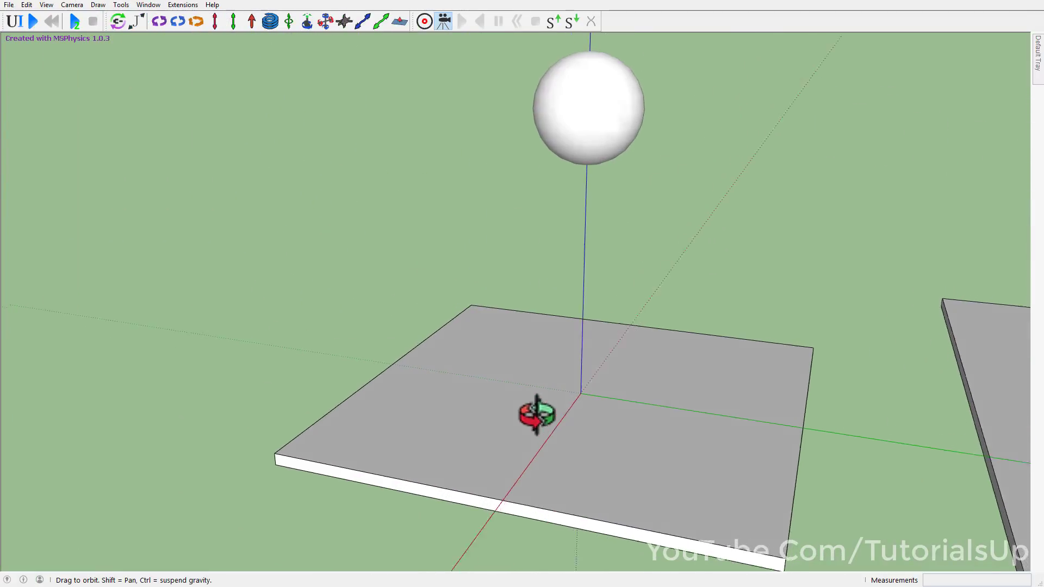
Test-drop the sphere, reset it, and show its physics body properties.
click(30, 22)
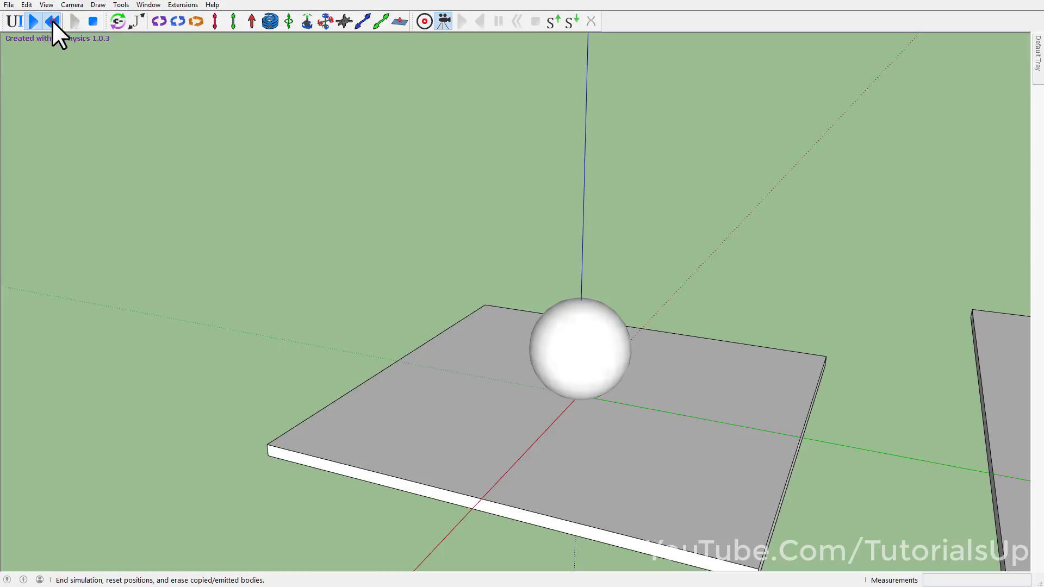
click(51, 20)
click(12, 22)
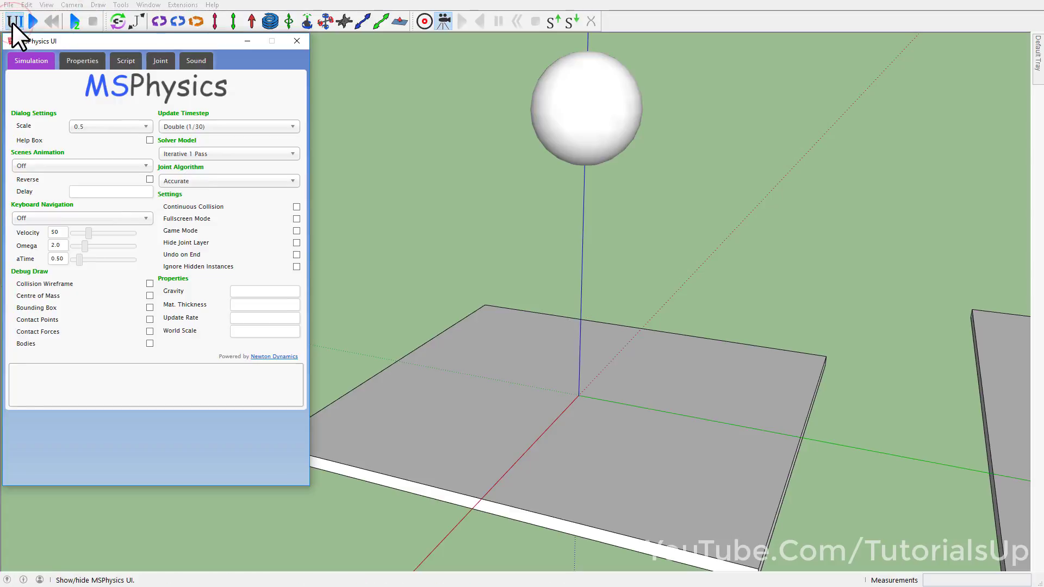
click(570, 140)
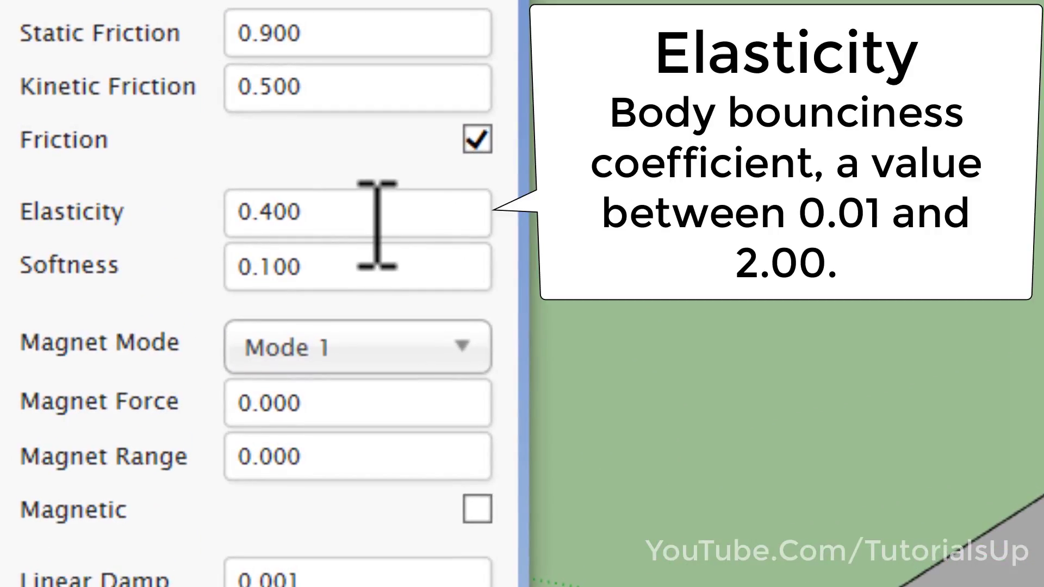
mouse_move(370, 220)
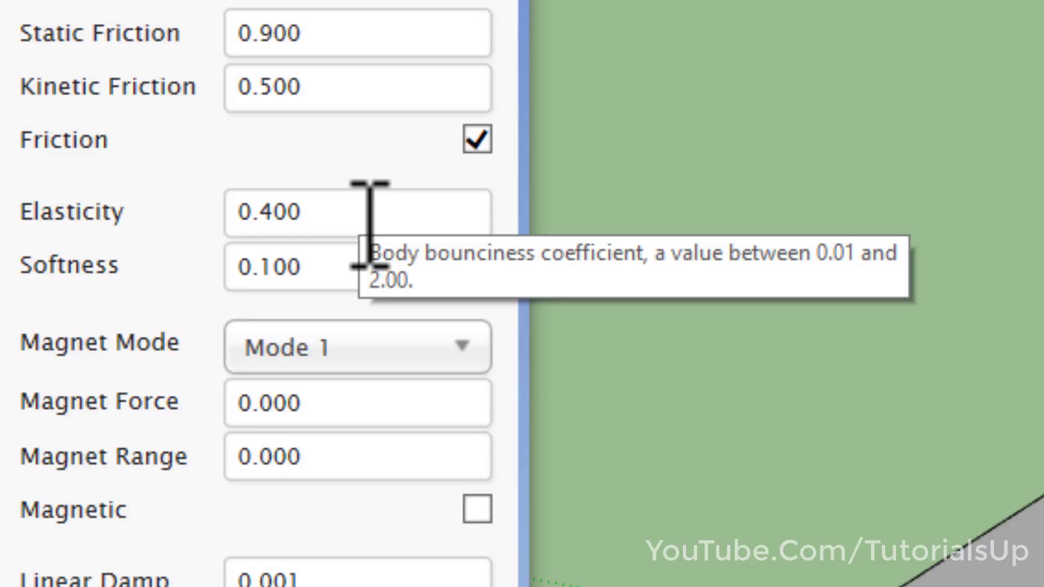
Set the sphere's elasticity to 1 and run the simulation to see the bounce.
click(321, 214)
key(ctrl+a)
text(1)
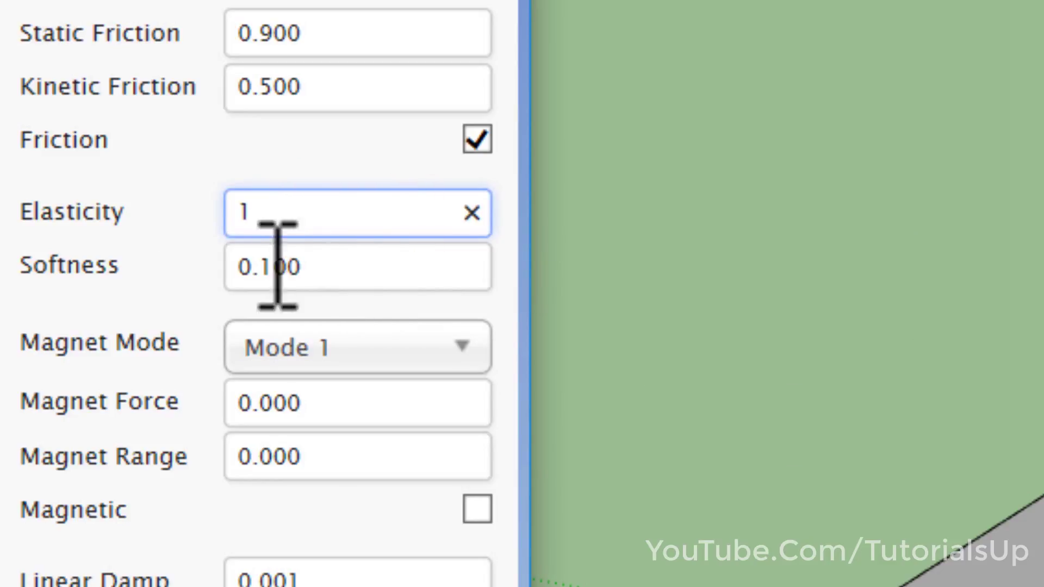
click(177, 185)
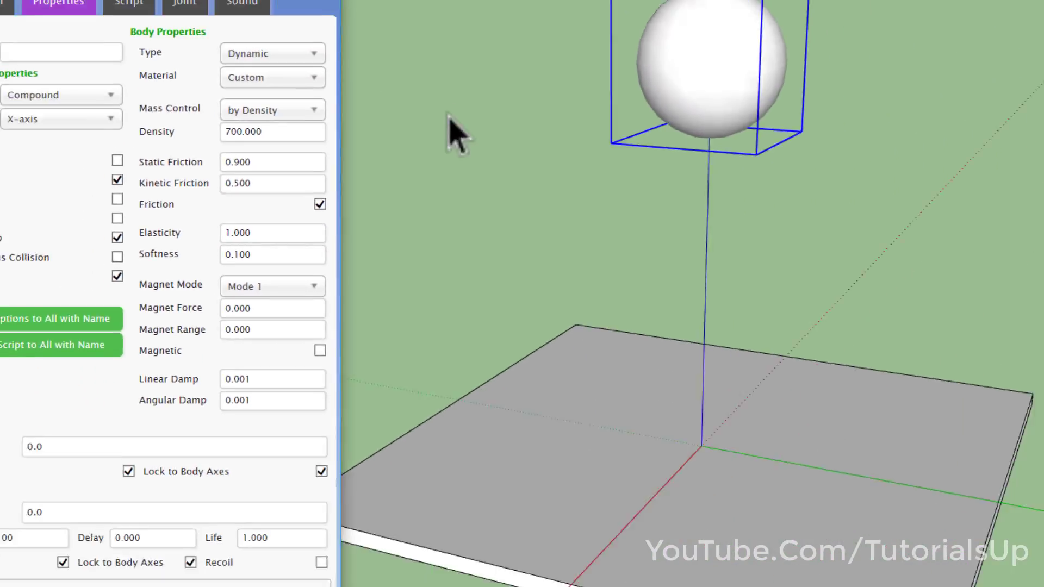
click(414, 152)
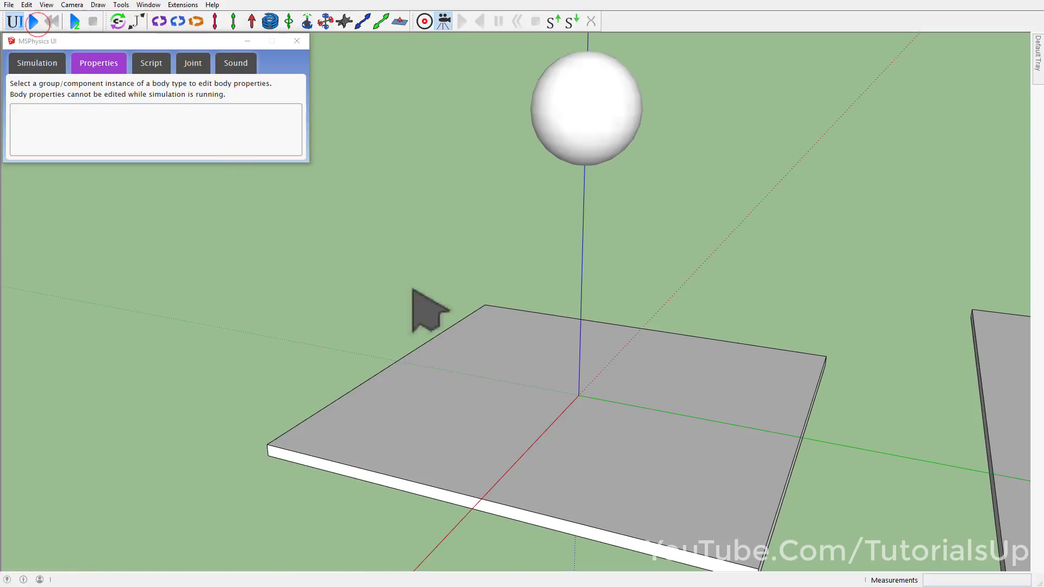
click(34, 22)
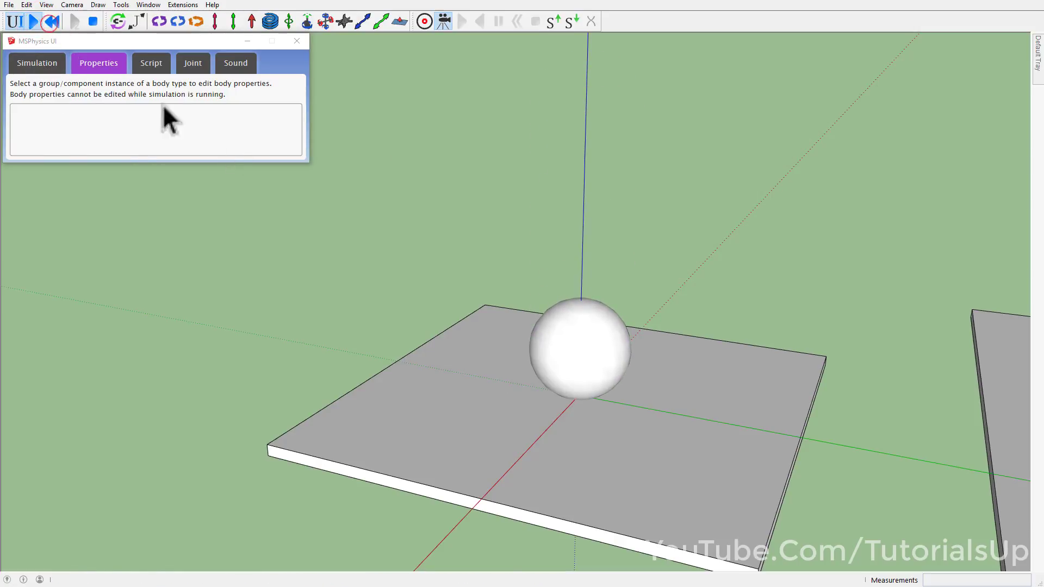
Reset, raise the sphere's elasticity to 1.5, and rerun the drop.
click(585, 161)
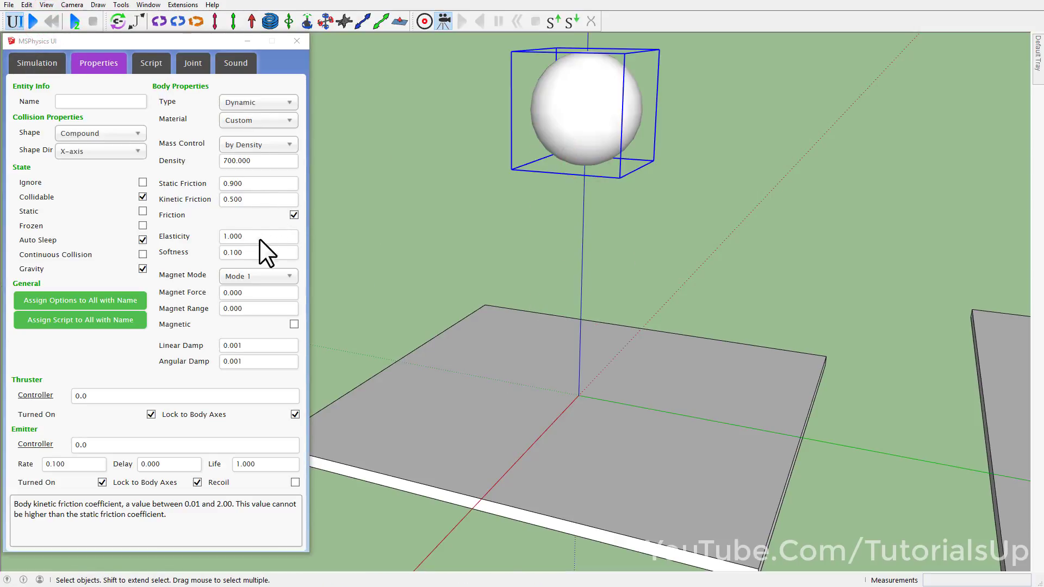
click(260, 239)
text(1.5)
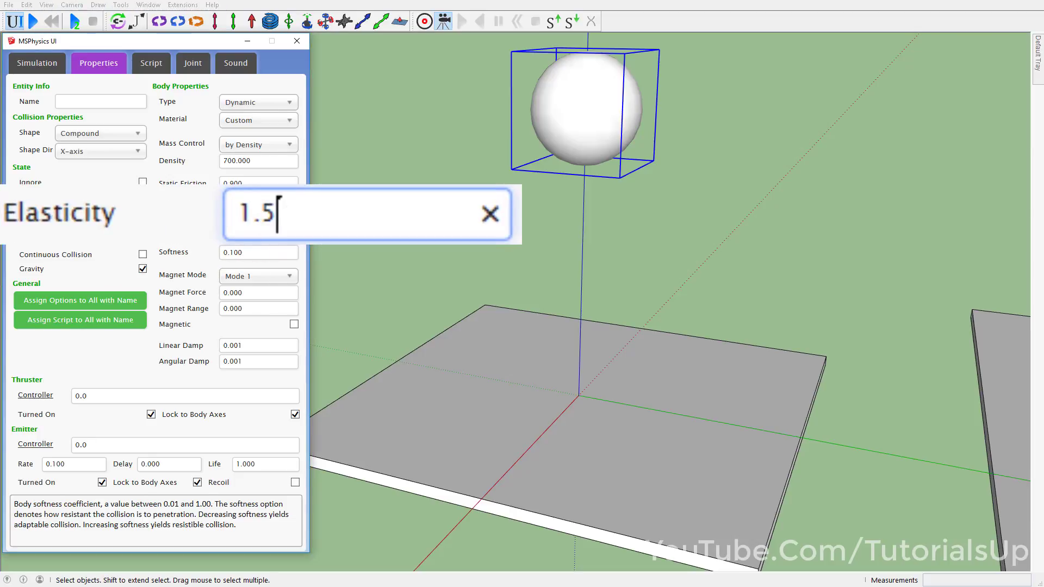
click(213, 215)
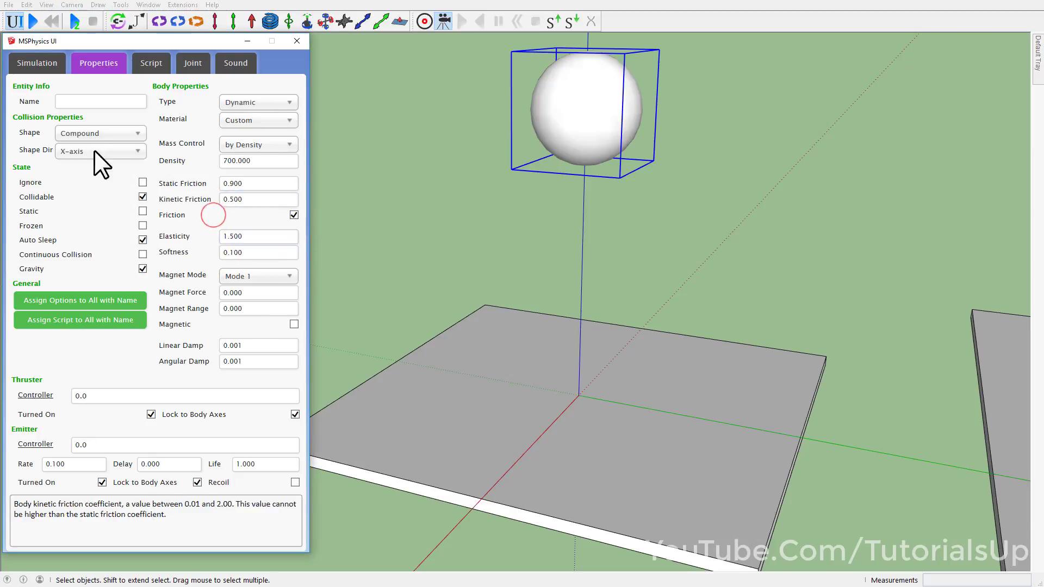
click(29, 22)
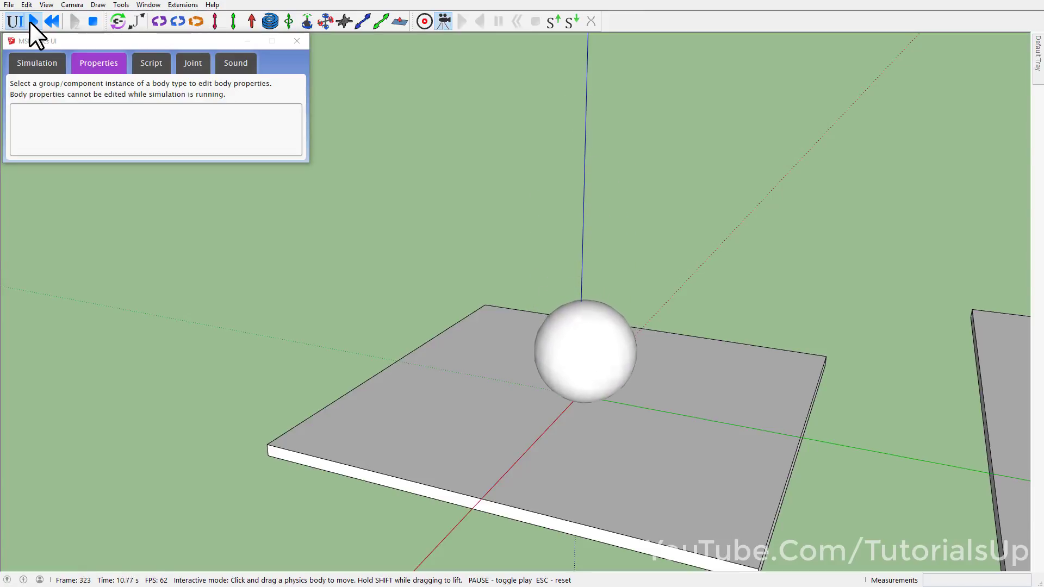
Reset, set the sphere's elasticity to 2, and watch it bounce high above the plate.
click(45, 24)
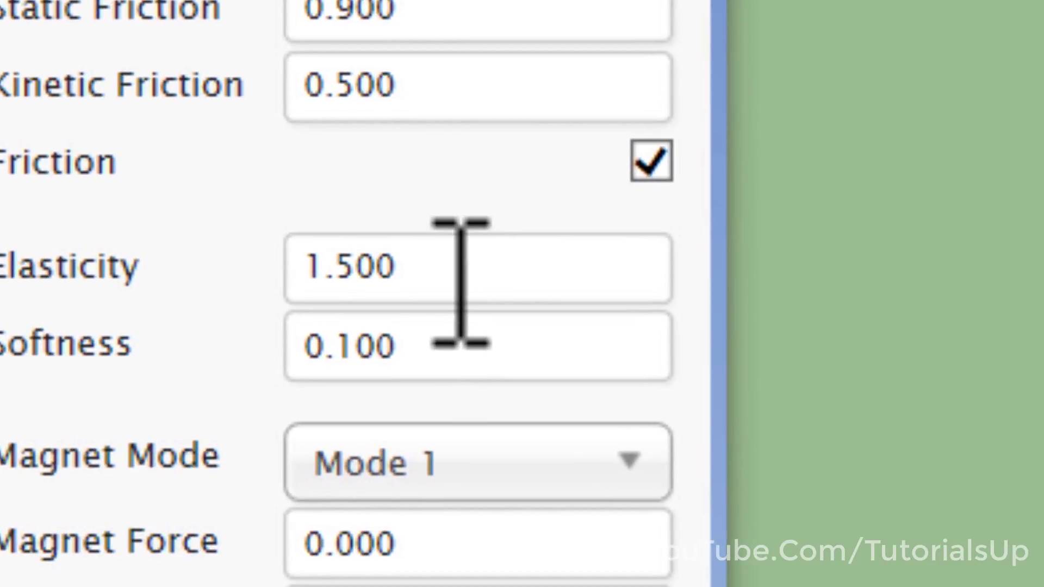
click(255, 236)
text(2.000)
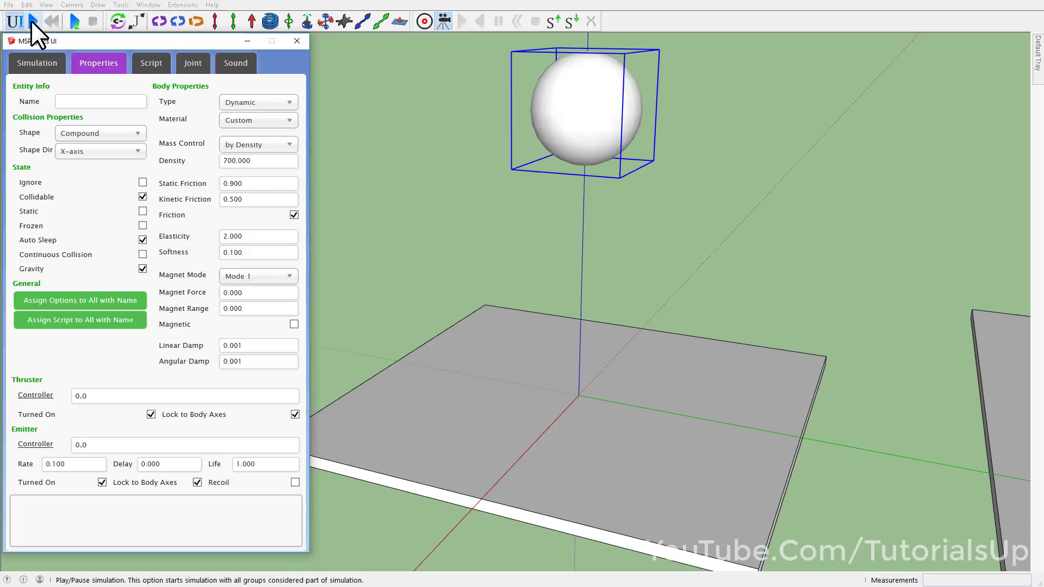
click(31, 21)
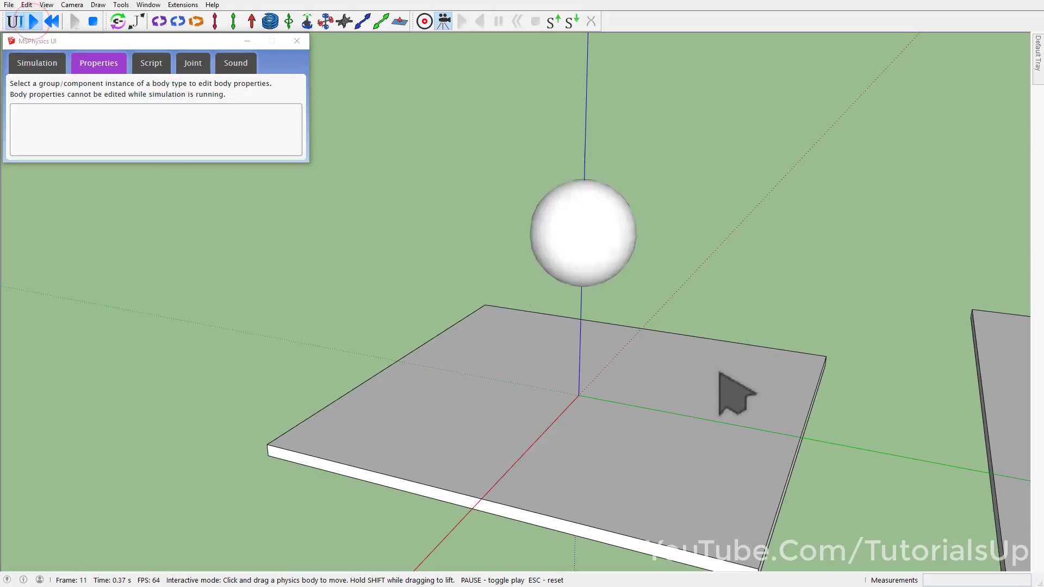
scroll(598, 443, down, 2)
scroll(593, 454, down, 3)
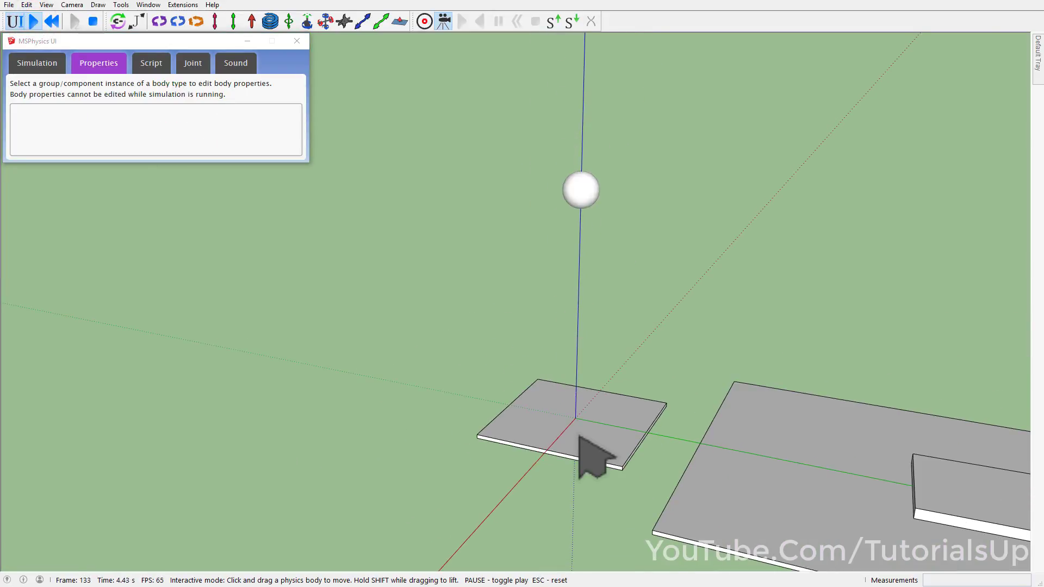
scroll(584, 434, down, 2)
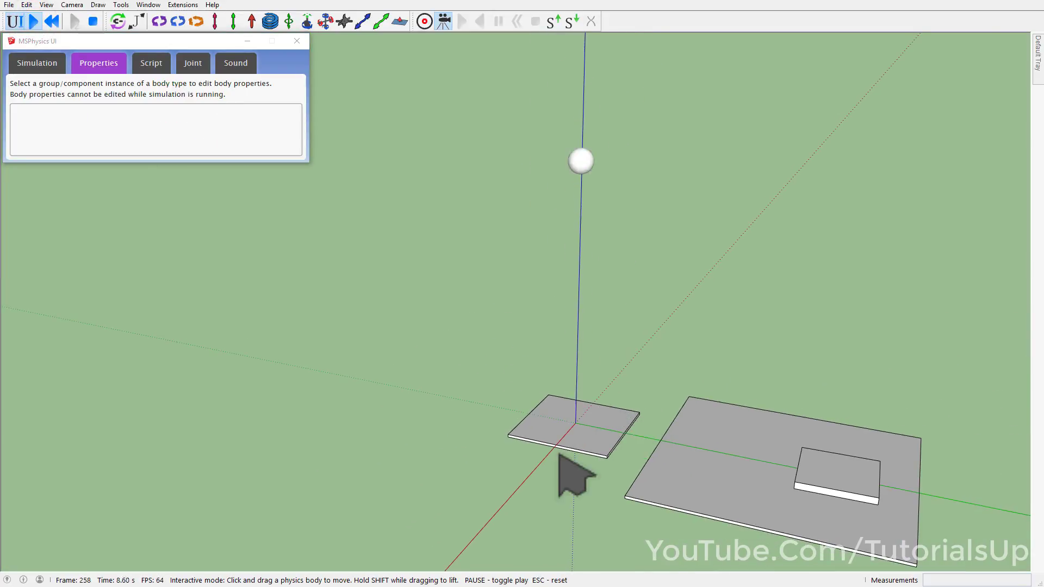
scroll(560, 454, down, 2)
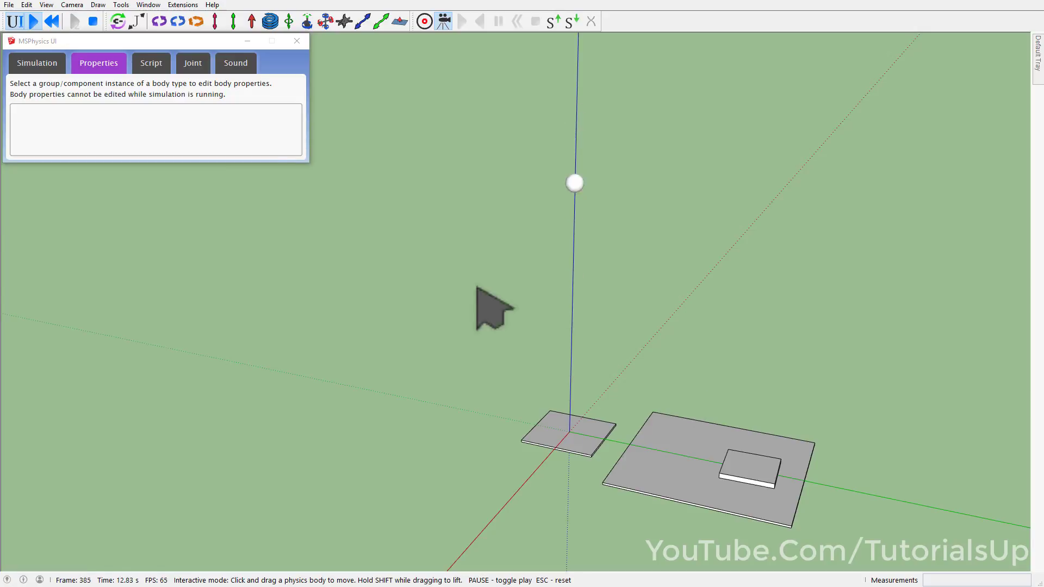
Reset the sphere simulation and orbit the view to the raised plates.
click(48, 24)
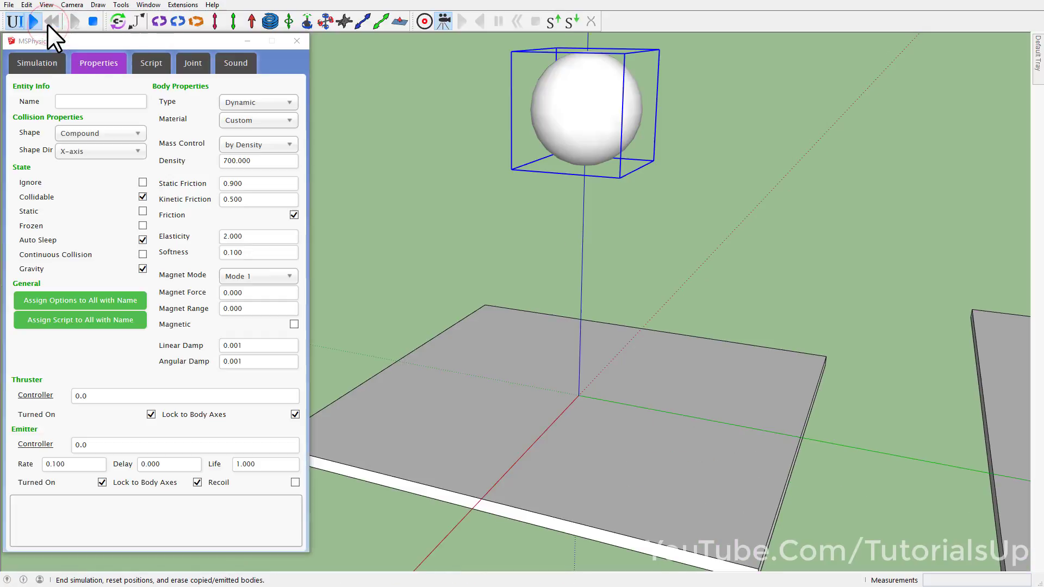
scroll(403, 393, down, 2)
scroll(634, 458, down, 2)
middle_drag(635, 458, 746, 416)
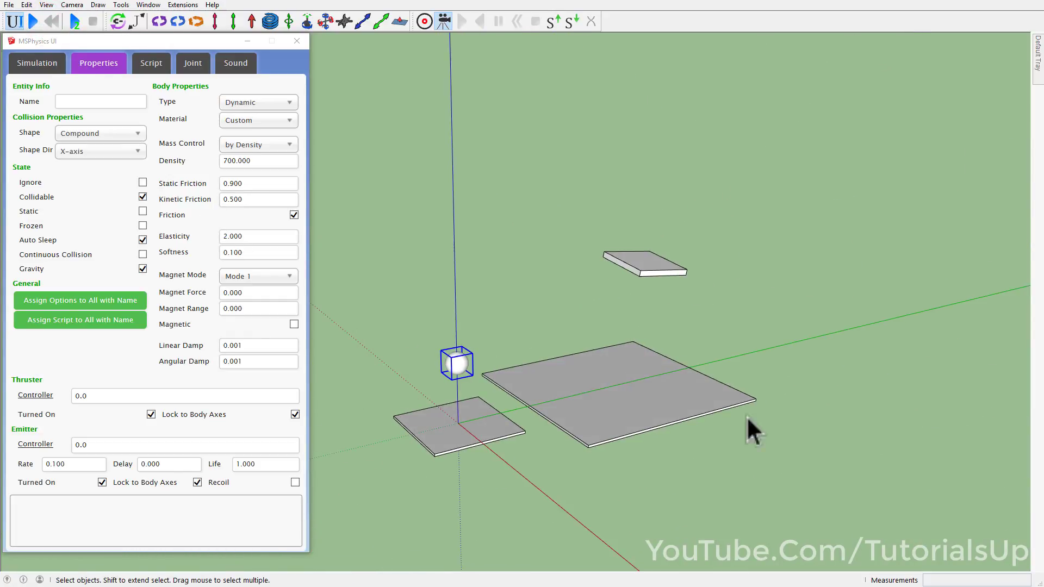
scroll(661, 400, up, 2)
middle_drag(661, 400, 475, 370)
scroll(707, 419, up, 2)
middle_drag(707, 419, 654, 477)
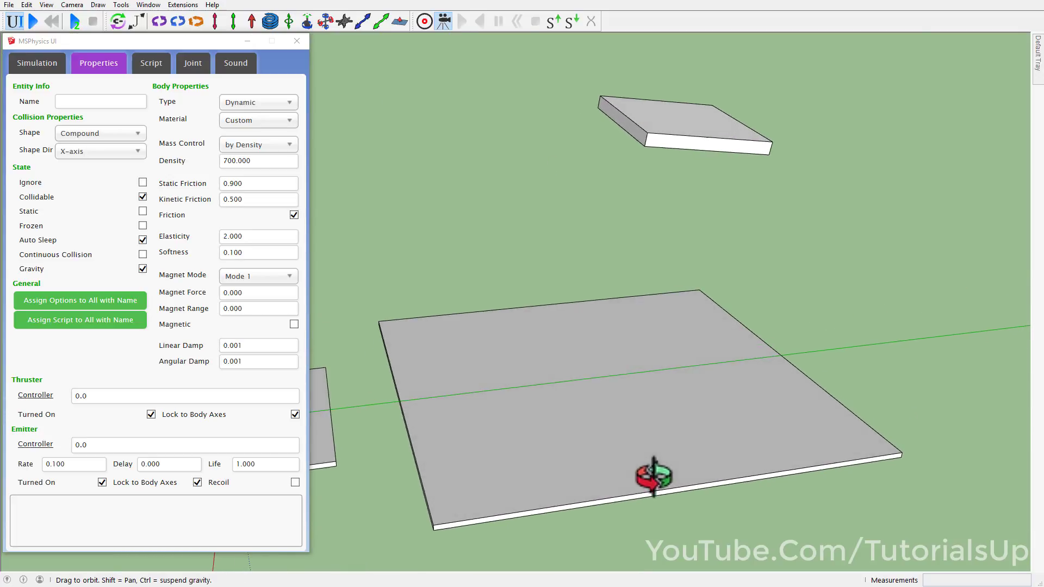
scroll(614, 423, up, 1)
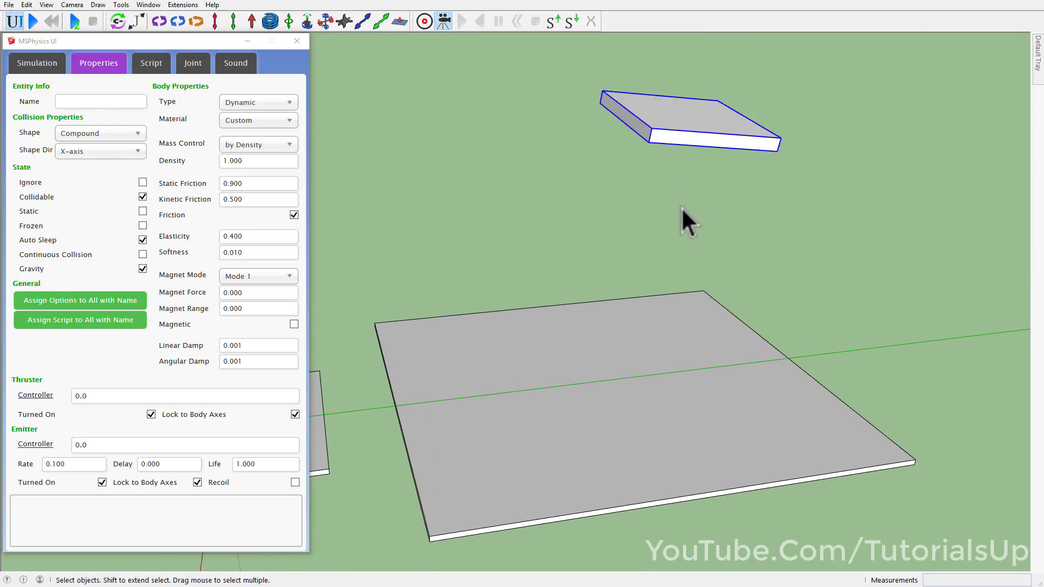
Copy the raised plate beside the original and run the simulation to drop both.
key(m)
key(ctrl)
click(744, 197)
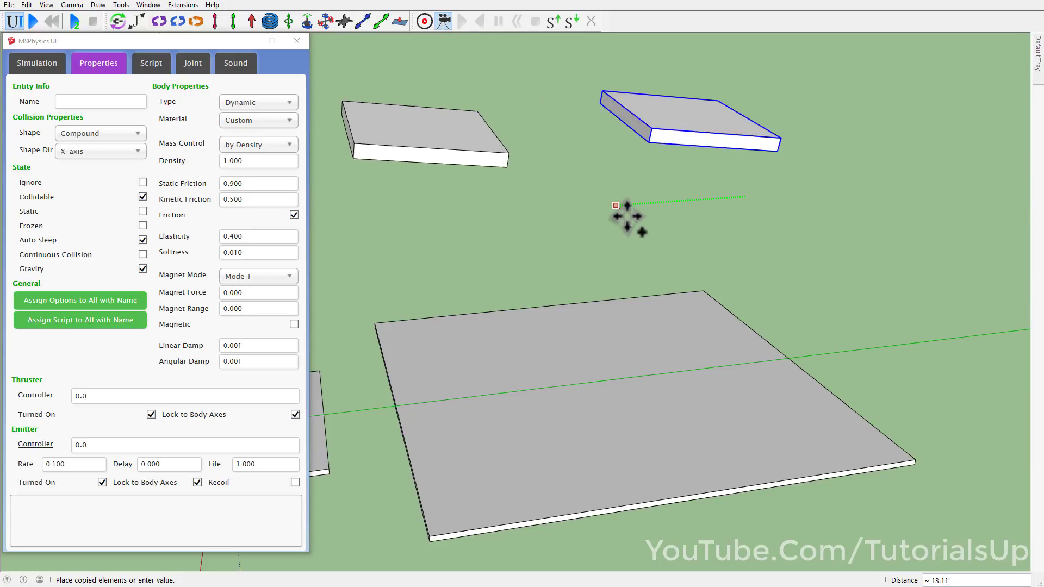
click(682, 217)
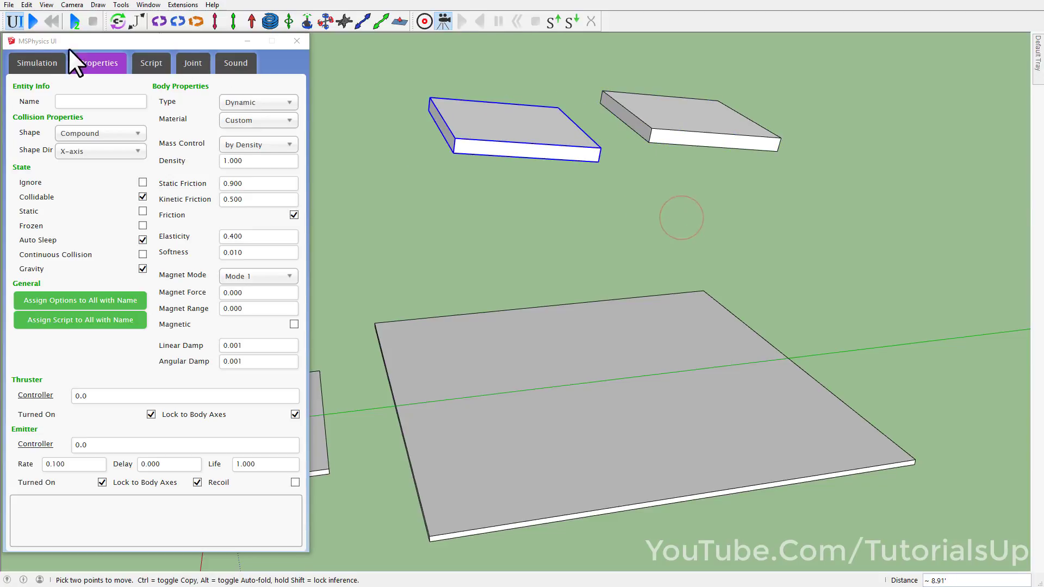
click(28, 22)
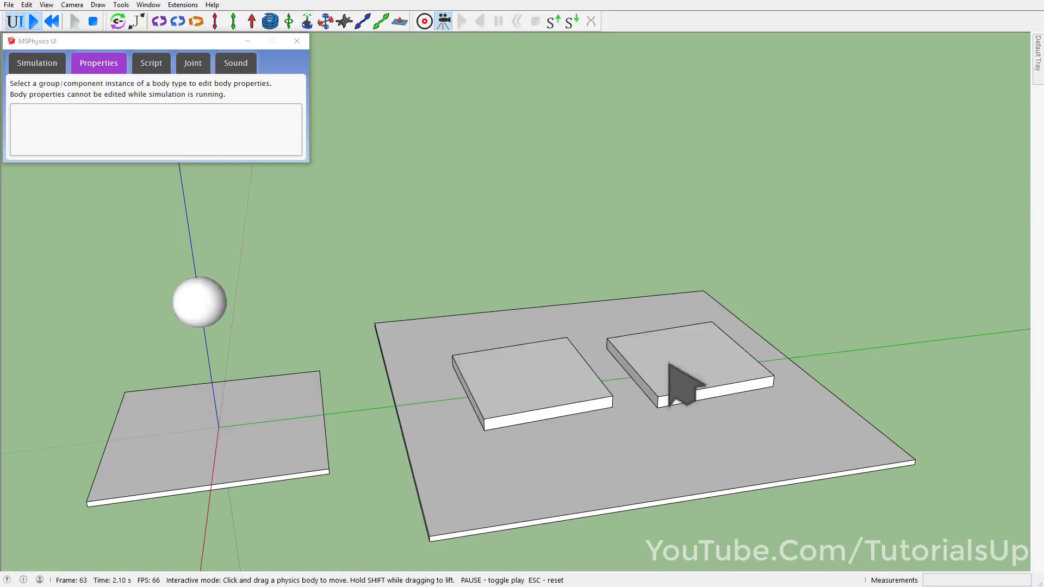
scroll(681, 409, up, 3)
middle_drag(680, 410, 553, 392)
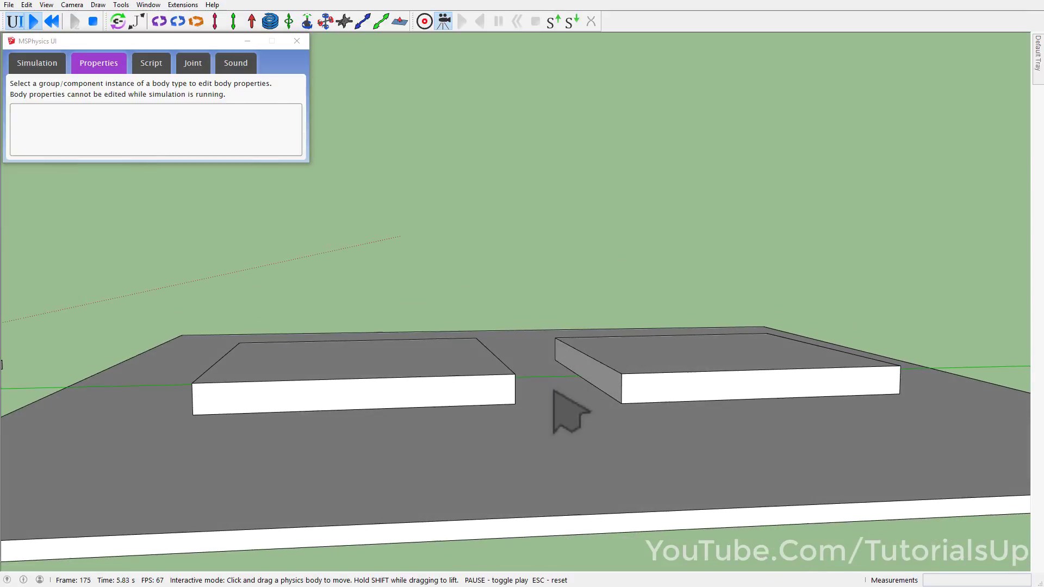
Set the falling plank's softness to 1 and run the simulation to watch it land.
click(34, 22)
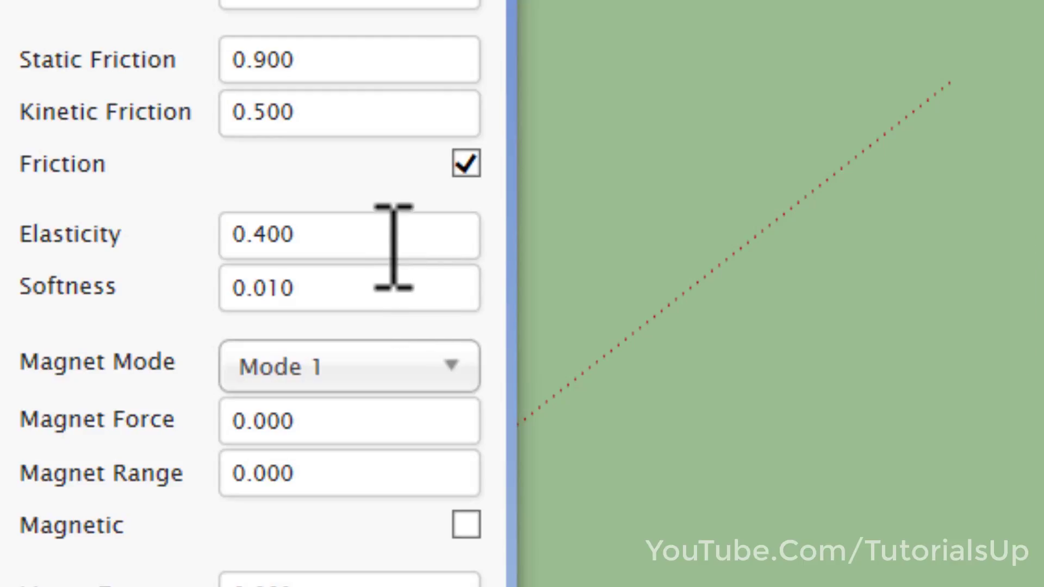
click(373, 233)
click(366, 303)
double_click(385, 293)
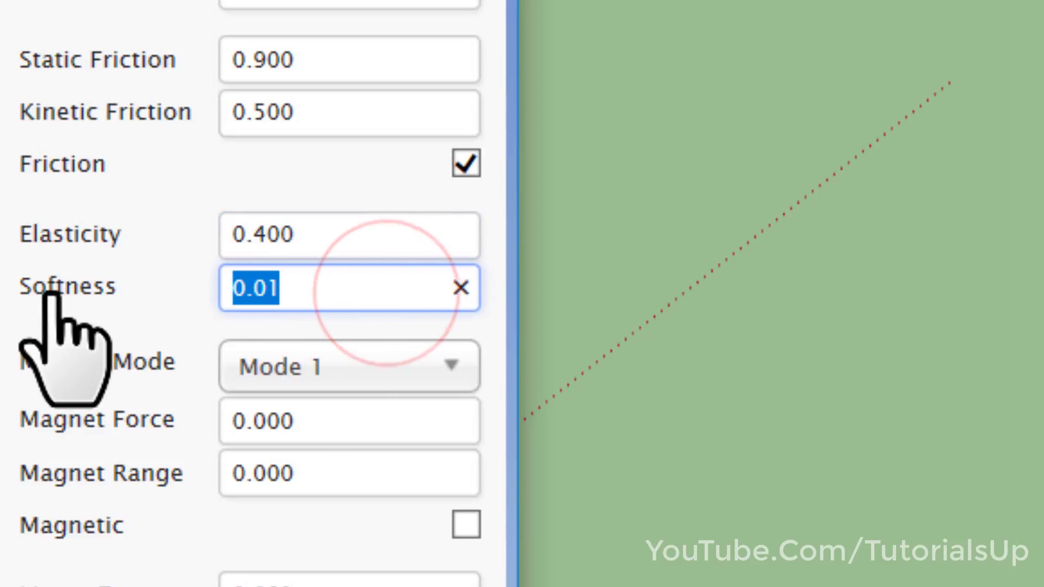
text(1)
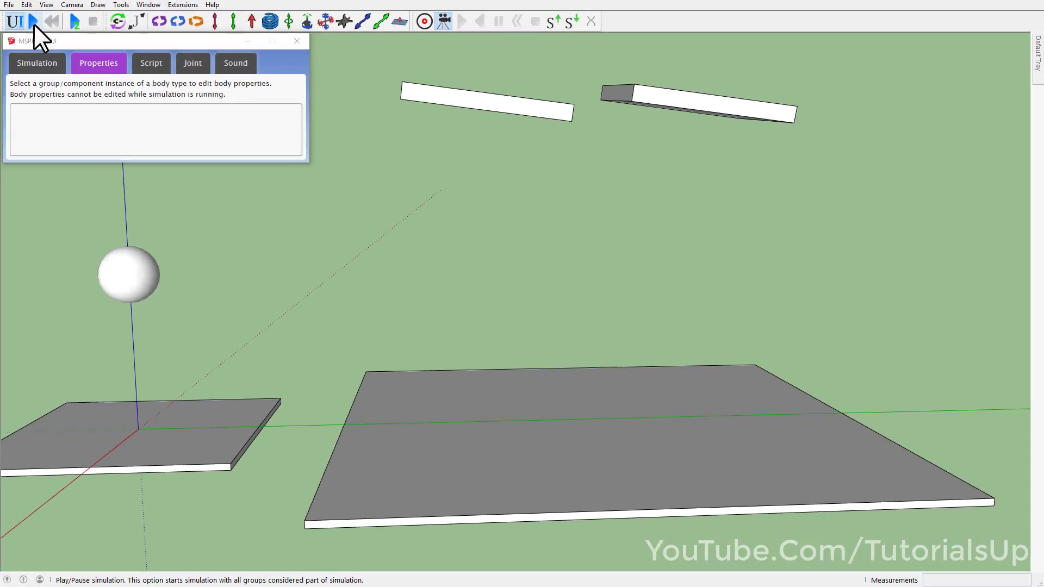
click(34, 22)
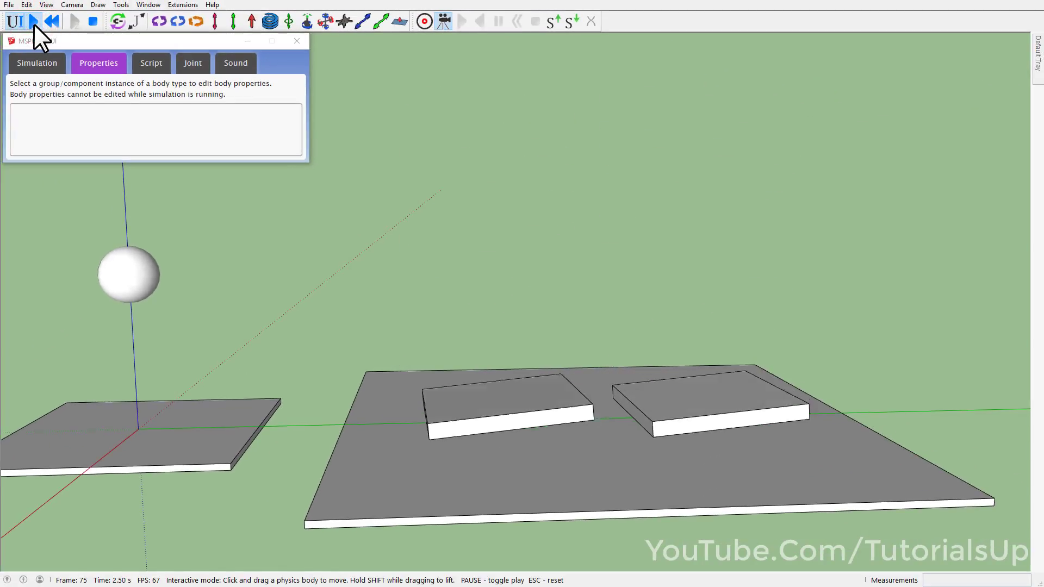
Set the left plank's elasticity to 0.5 and the right plank's softness to 0.01.
click(53, 21)
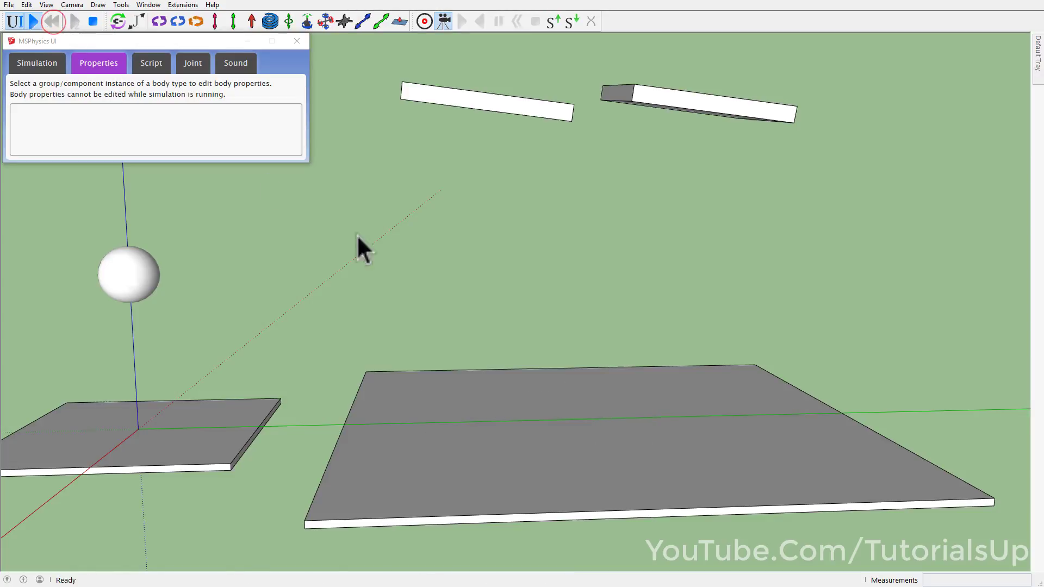
click(413, 97)
double_click(265, 238)
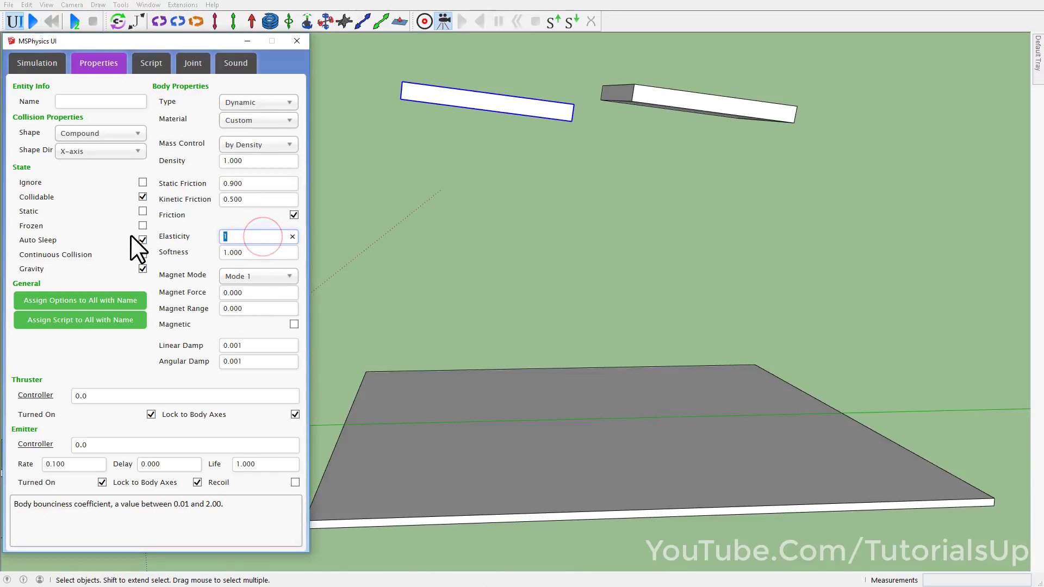
text(0.5)
click(707, 103)
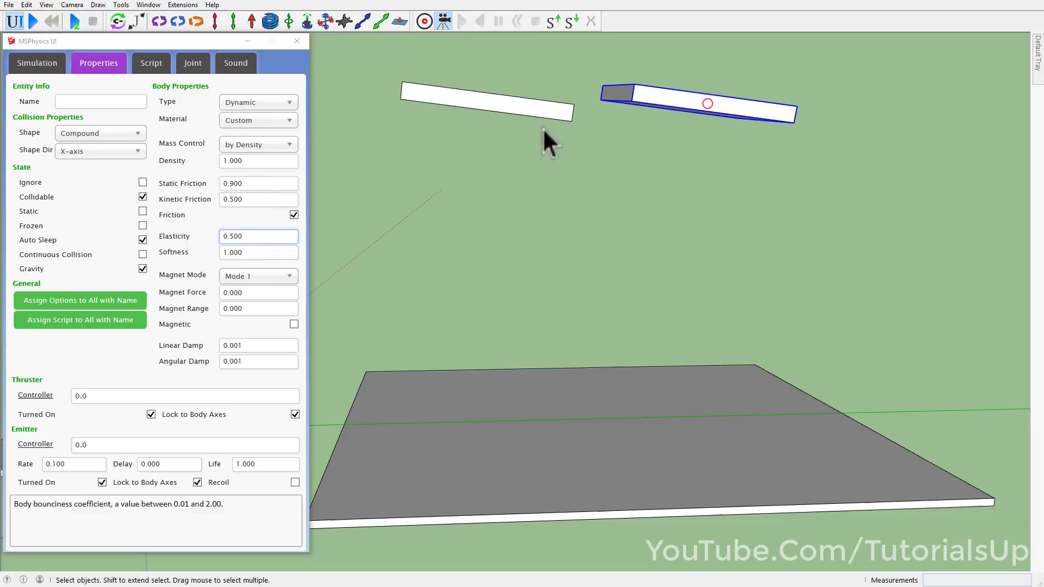
double_click(256, 252)
text(0.01)
click(232, 223)
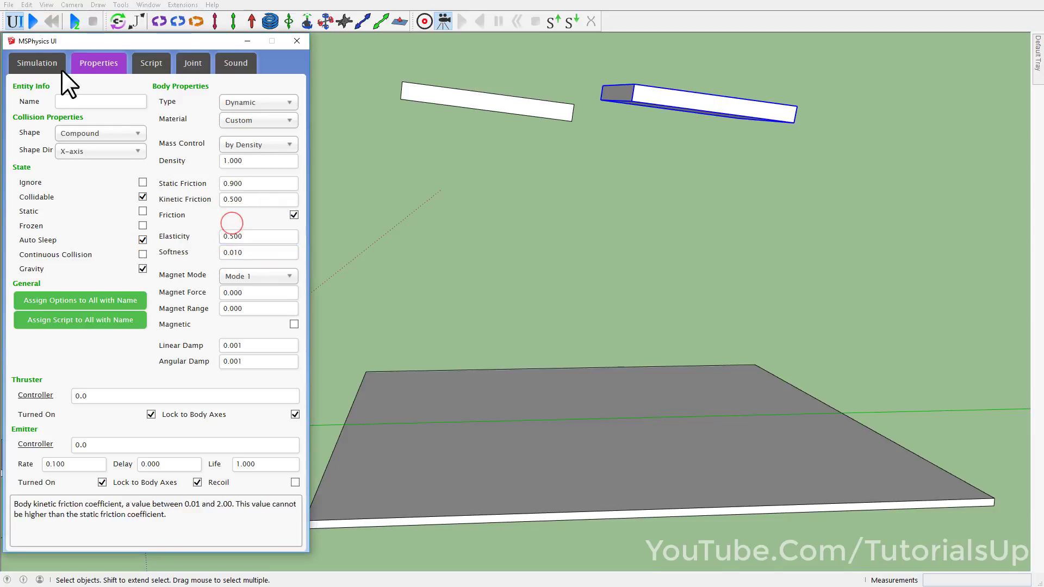
Run the simulation with the retuned planks, then reset it.
click(33, 22)
scroll(674, 411, up, 5)
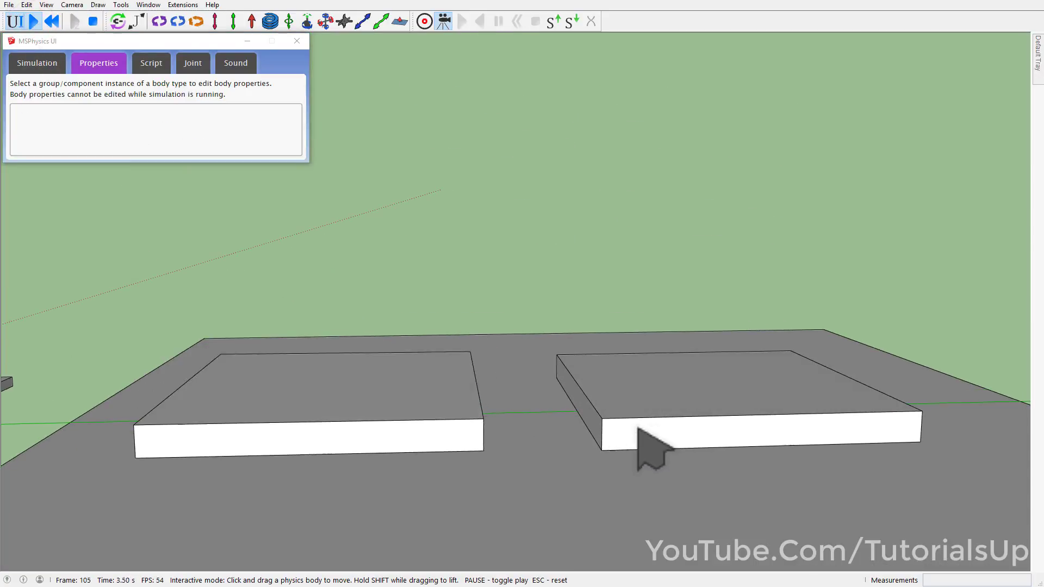
click(53, 25)
key(space)
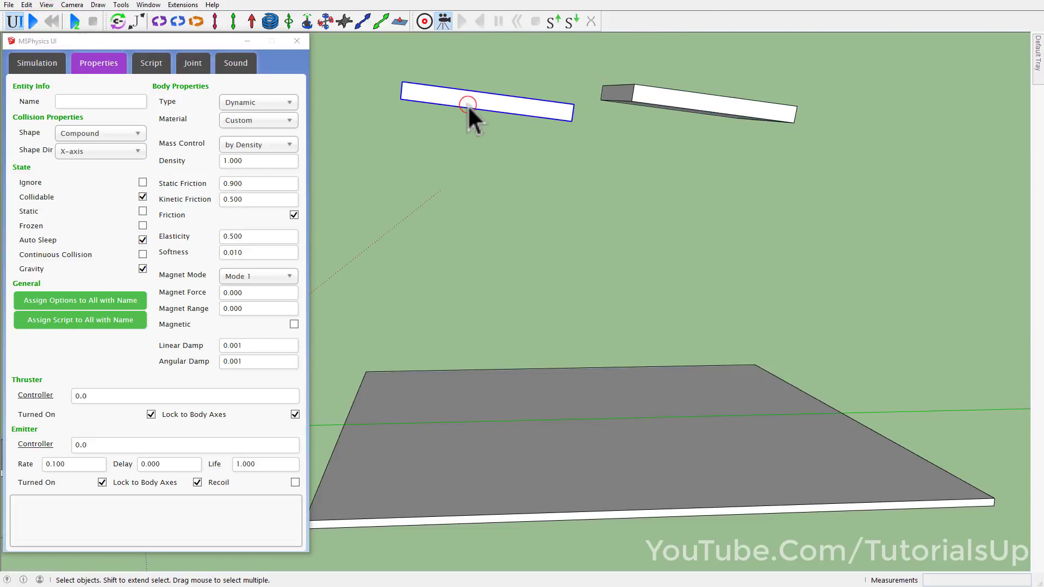
Turn on Collision Wireframe, run the plank drop, then reset and orbit the scene.
click(37, 63)
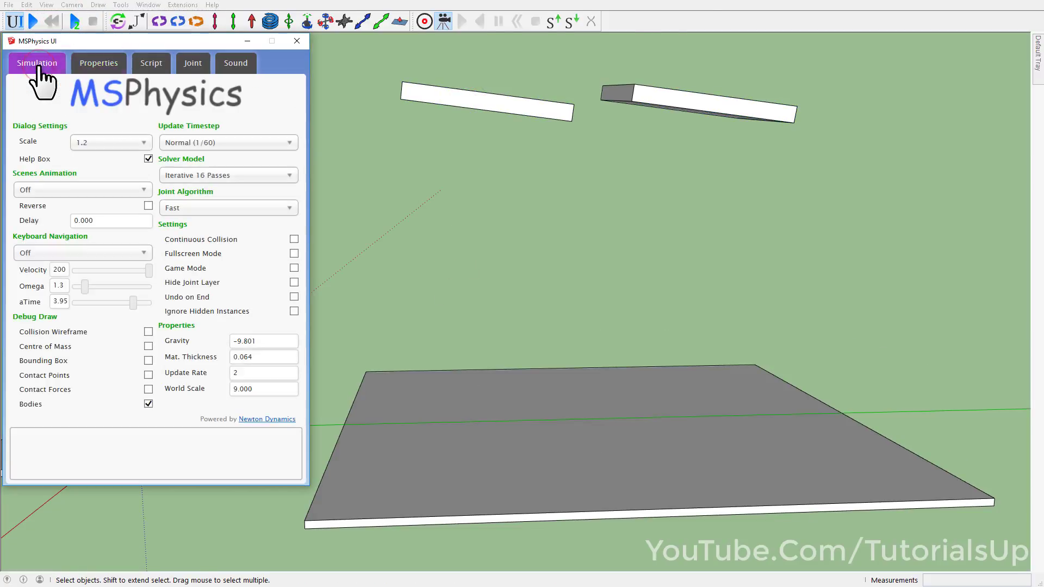
click(148, 331)
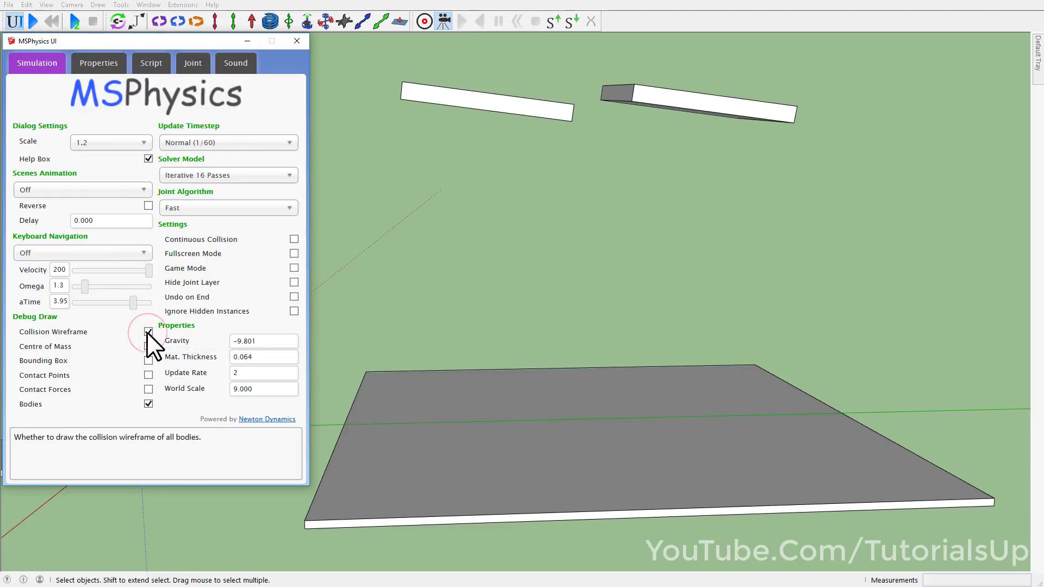
click(34, 22)
scroll(700, 431, up, 5)
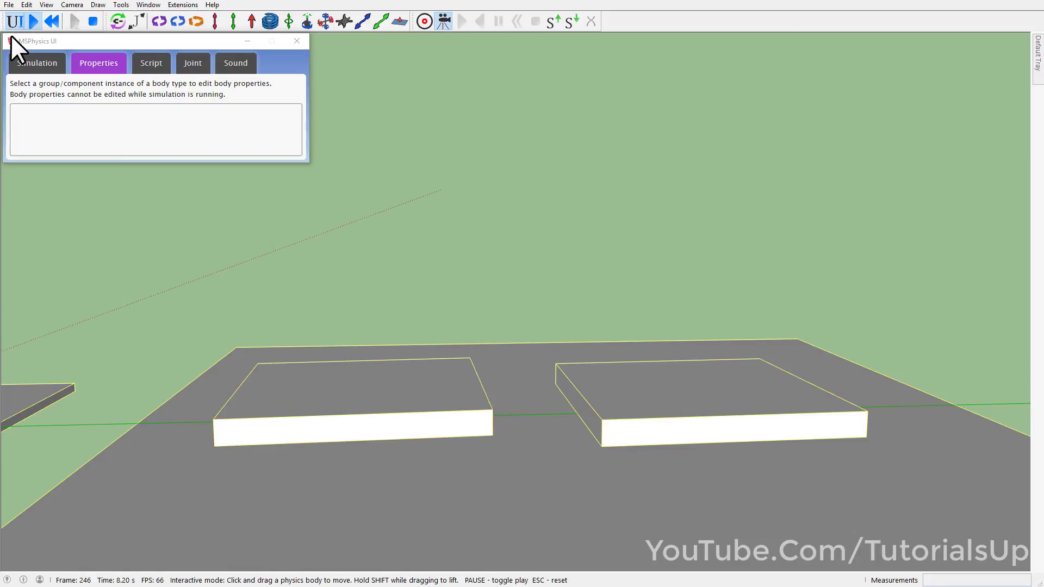
click(52, 22)
middle_drag(807, 383, 590, 473)
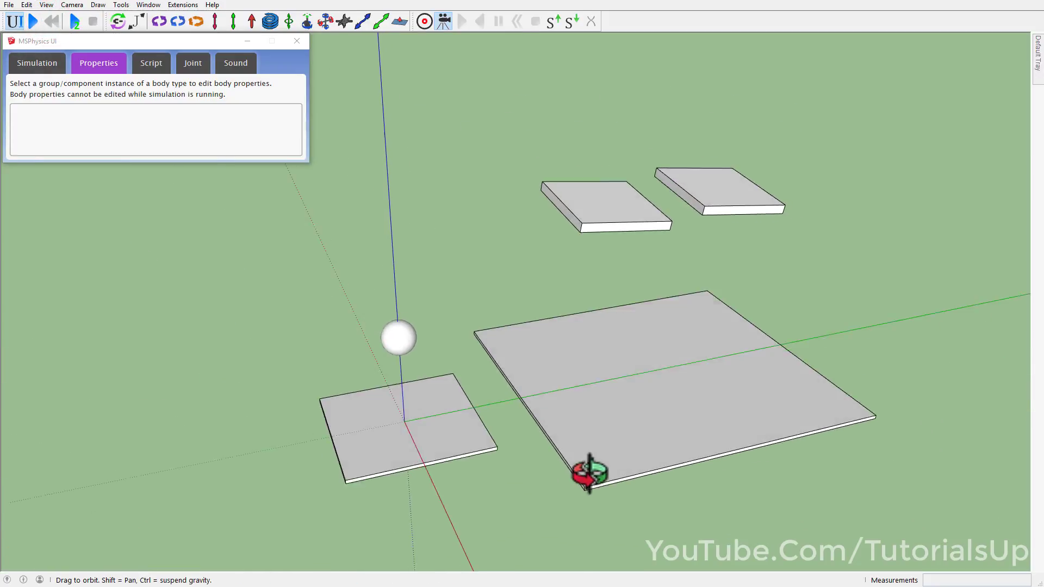